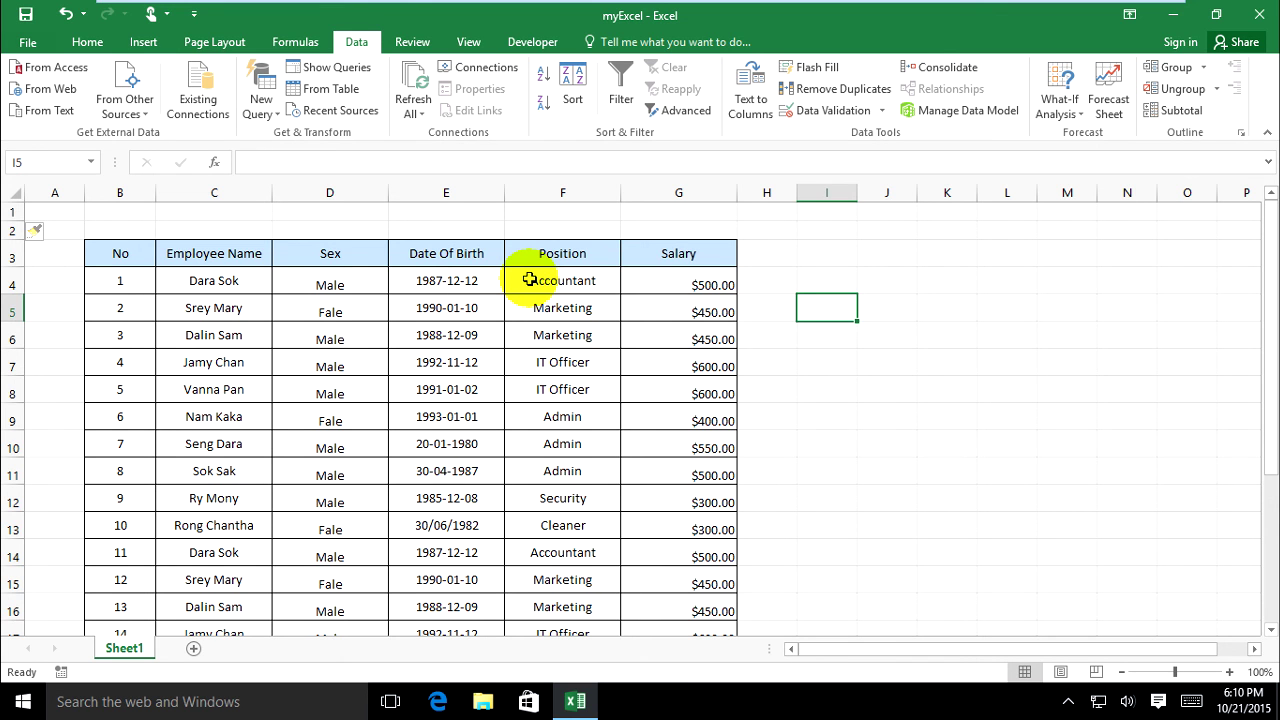
- Go through the headings No, Employee Name, Sex, Date Of Birth, Position and Salary, and scroll the sheet
click(122, 256)
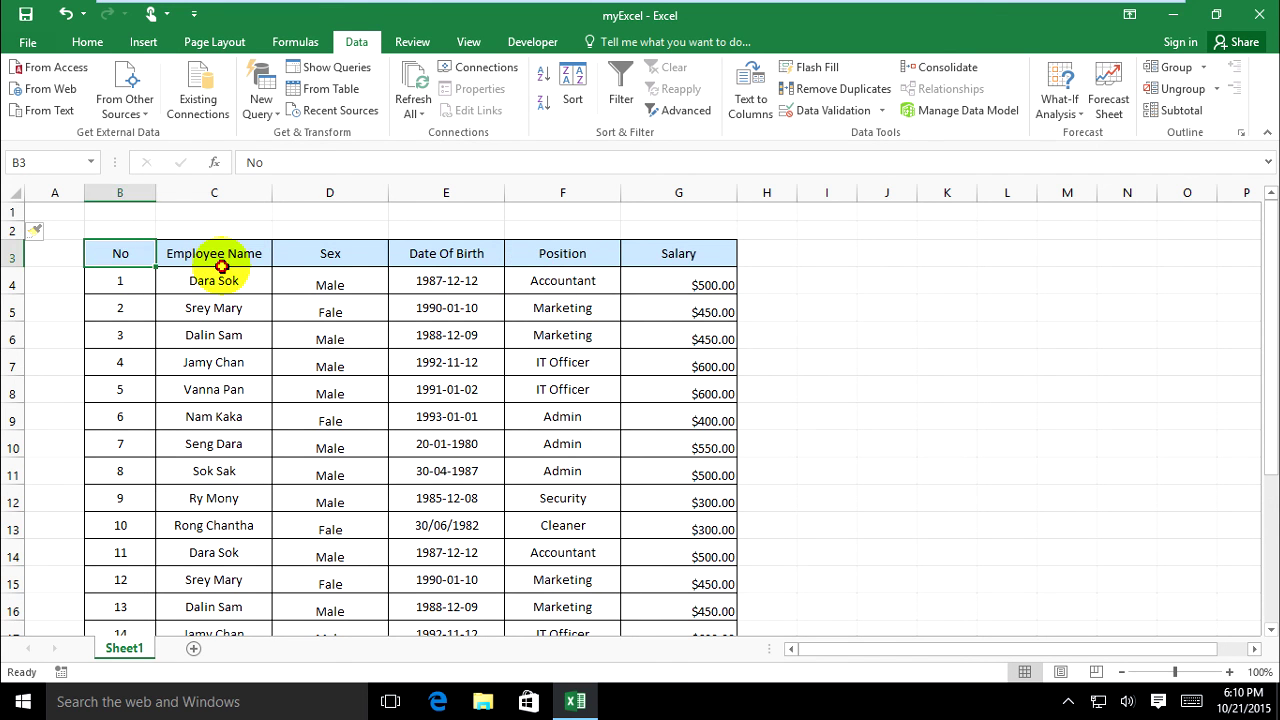
click(220, 258)
click(123, 253)
click(218, 258)
click(342, 256)
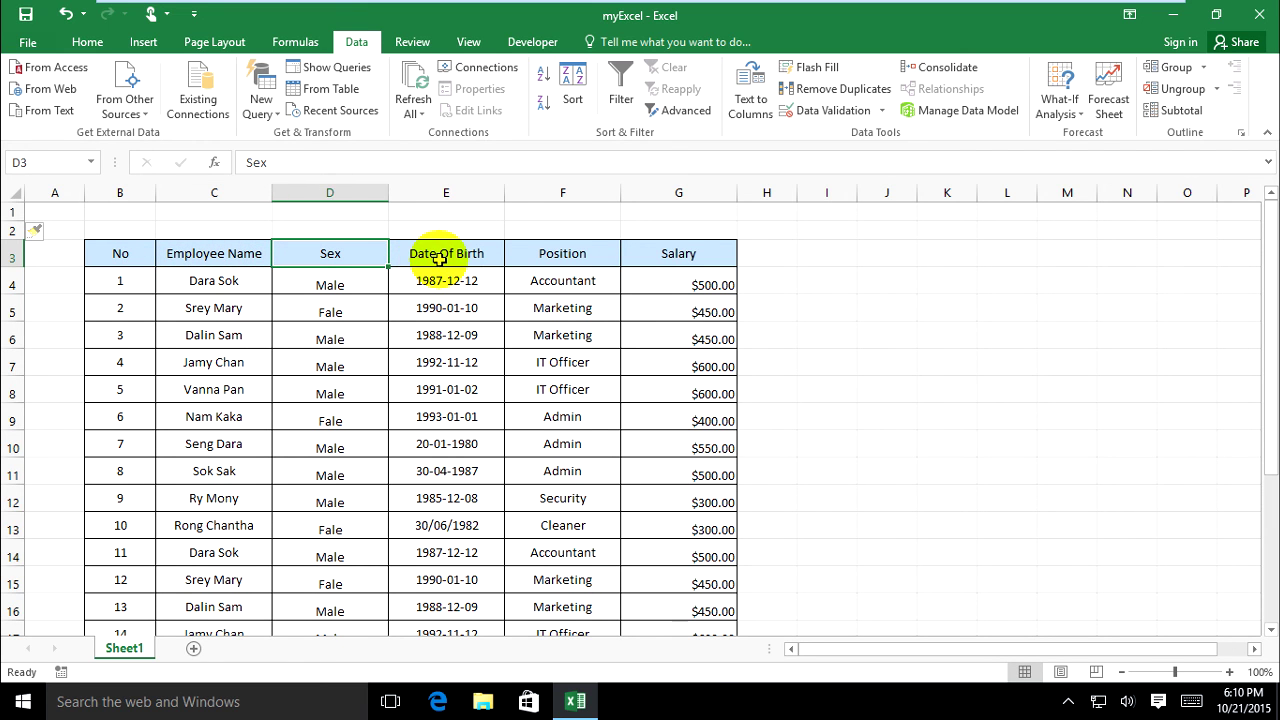
click(440, 258)
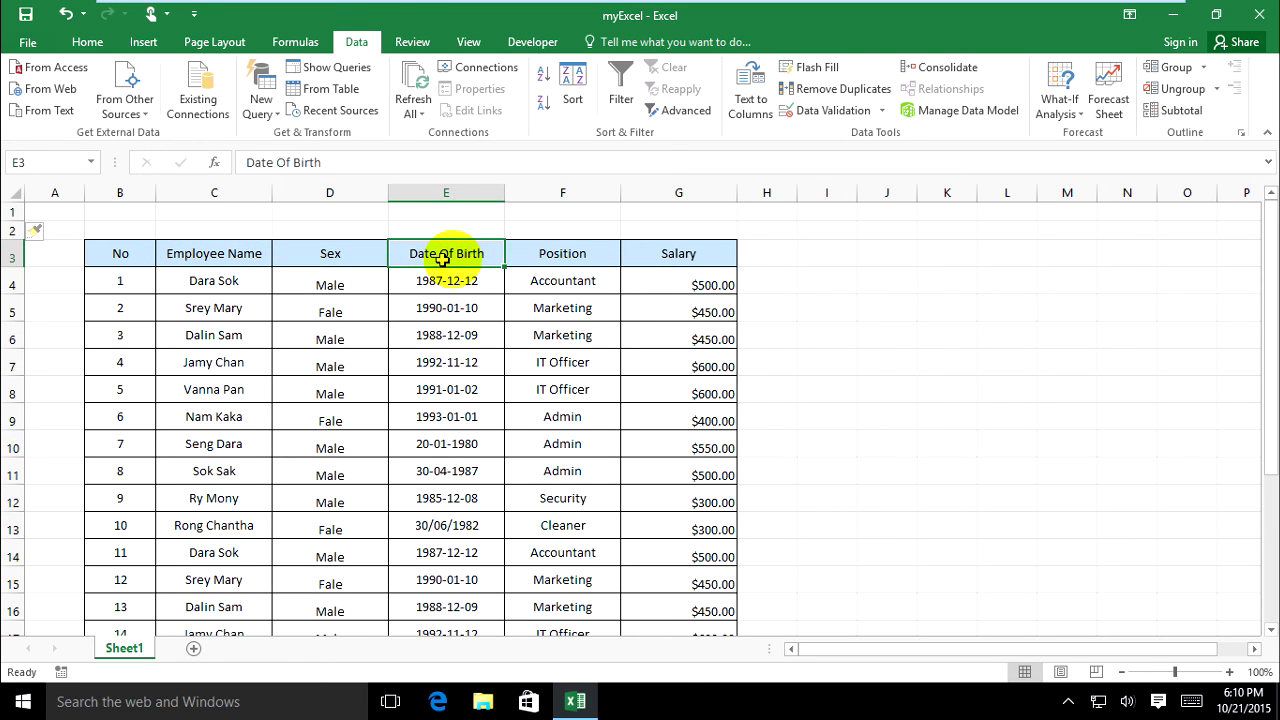
click(562, 258)
click(677, 257)
scroll(190, 340, down, 5)
scroll(157, 363, up, 5)
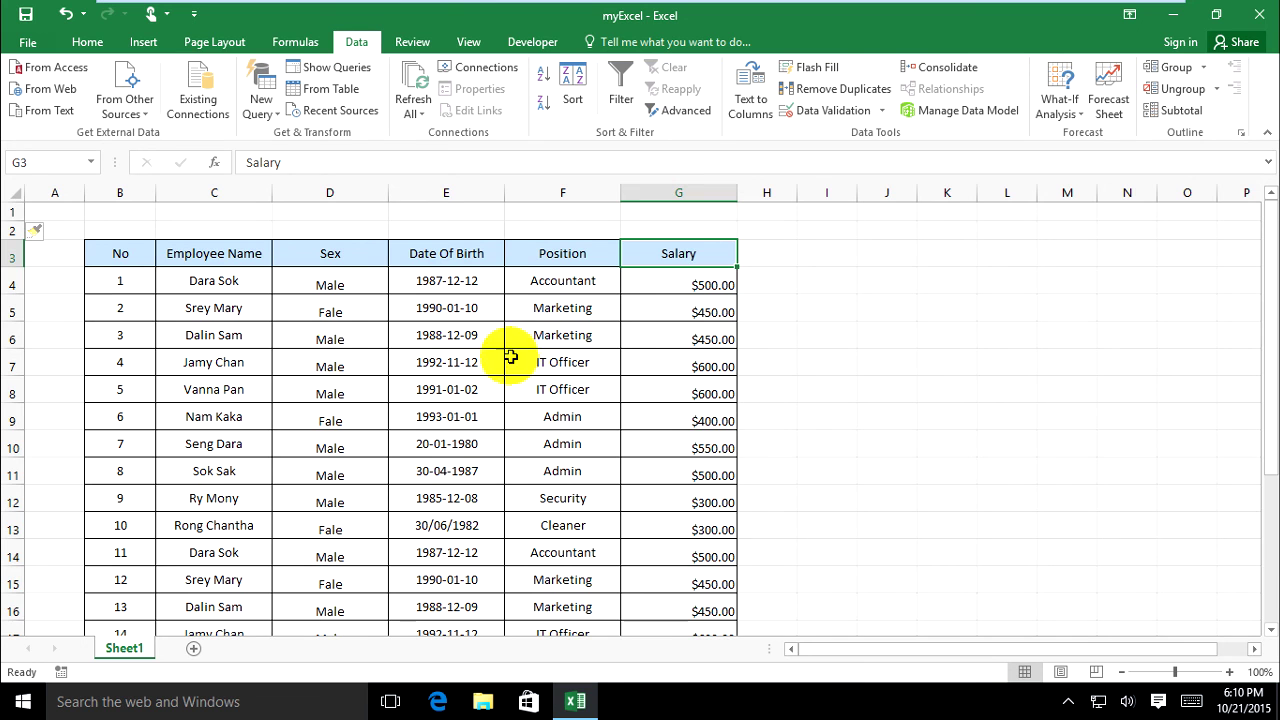
scroll(429, 362, down, 1)
scroll(429, 362, up, 1)
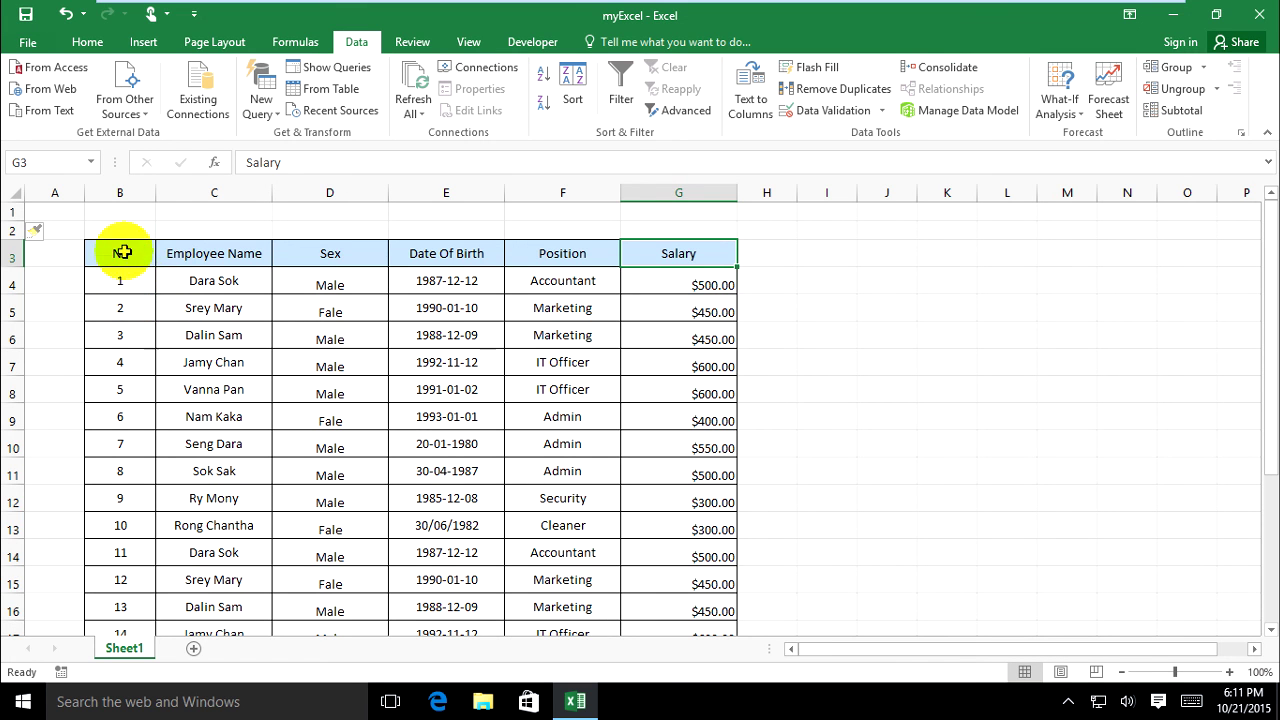
- With B4 selected, view the View tab's Freeze Panes options and close them without choosing one
click(129, 283)
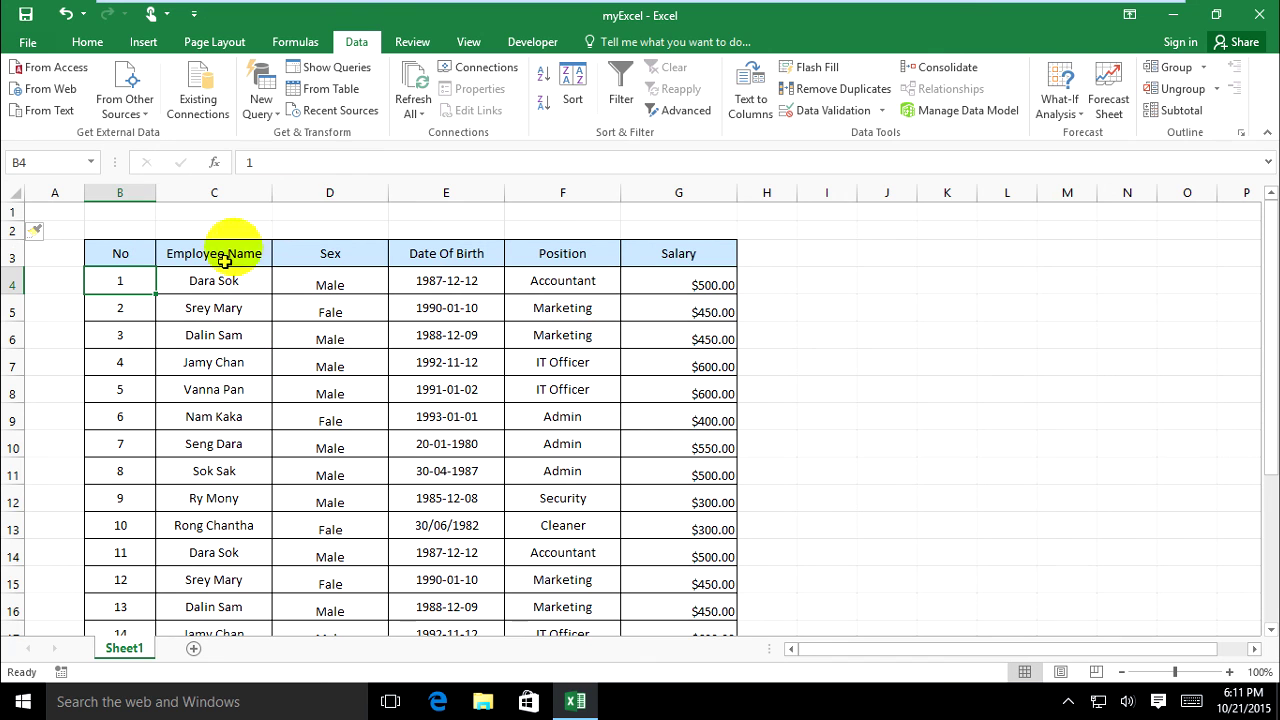
click(470, 45)
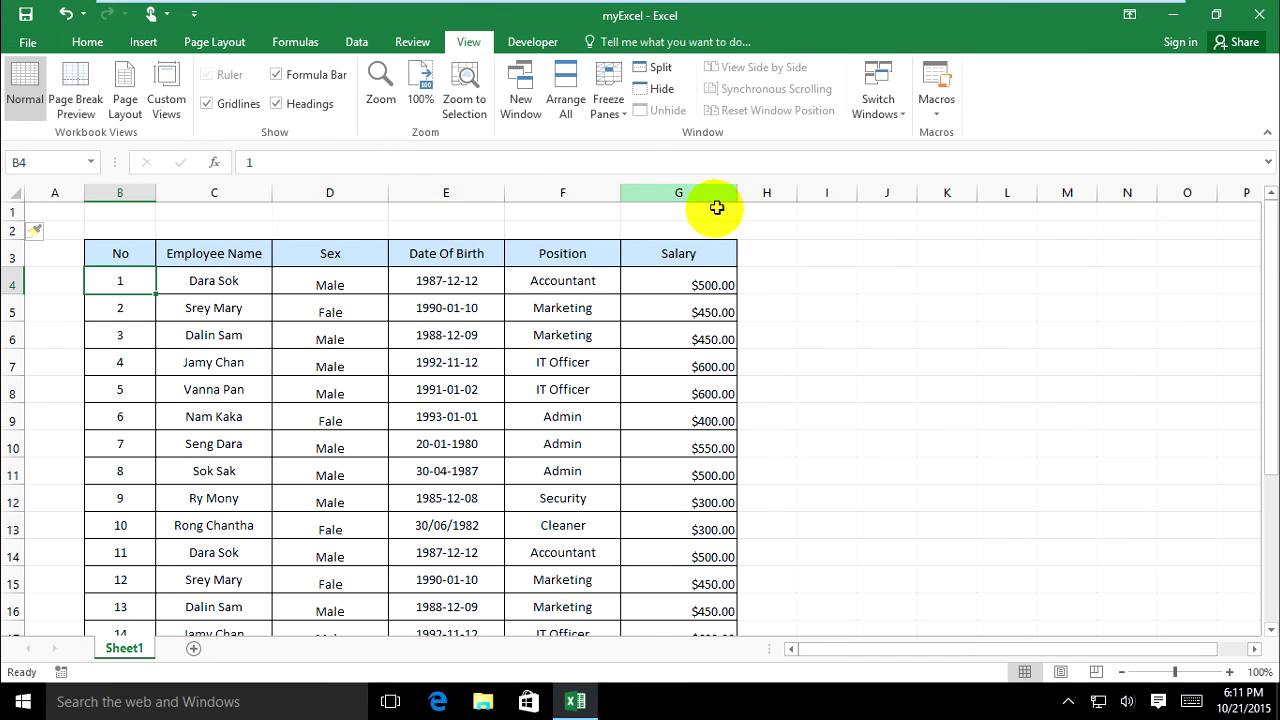
click(607, 112)
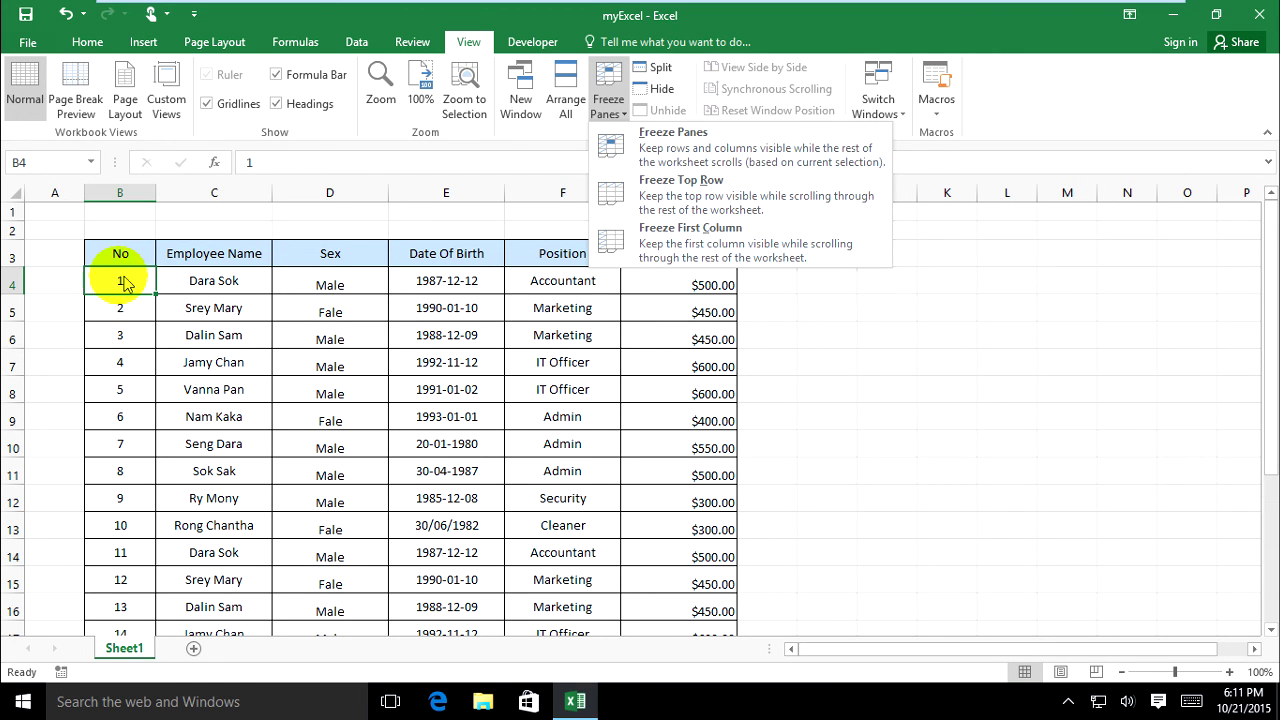
click(190, 285)
click(126, 284)
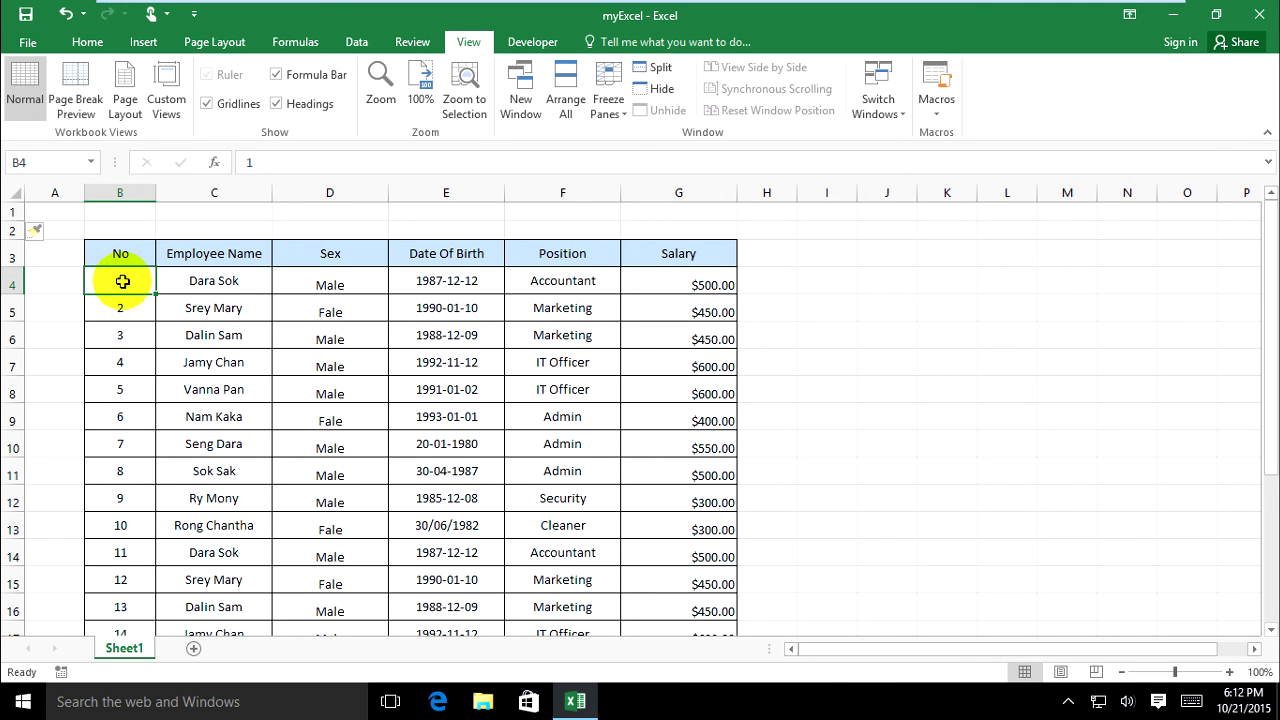
- Step along row 4 from C4 to G4 and back to C4
click(213, 281)
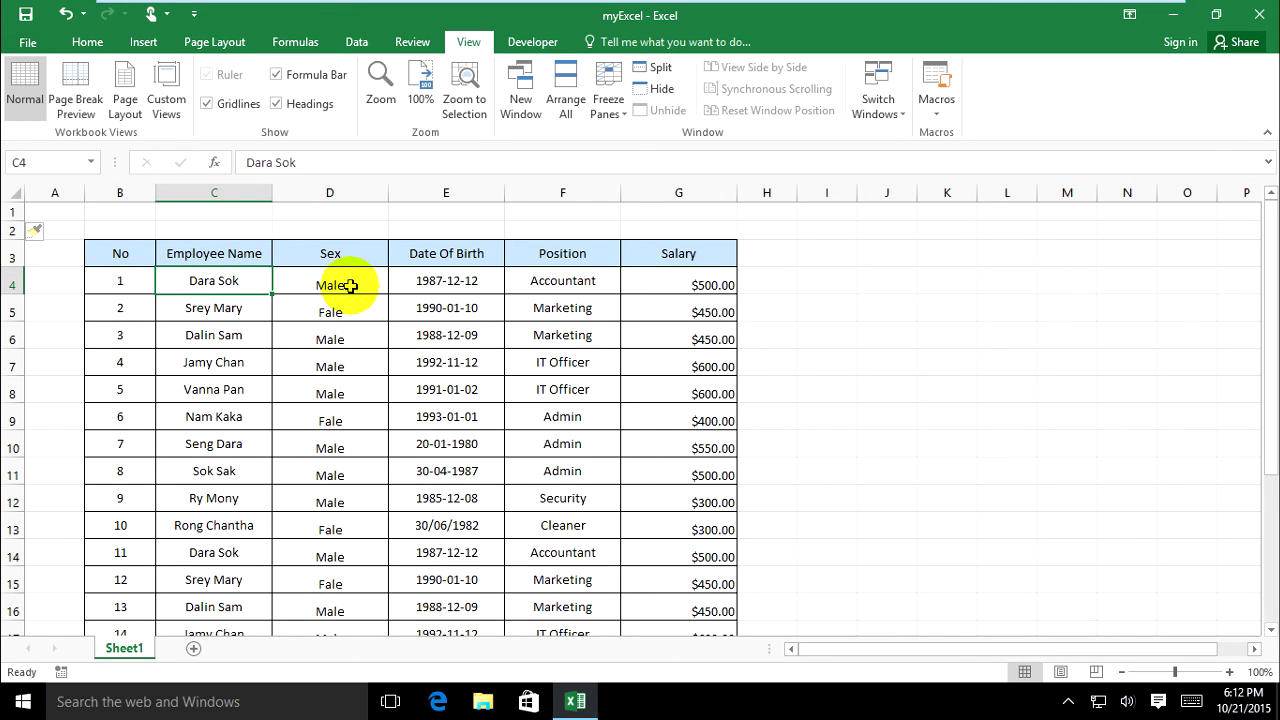
click(351, 286)
click(446, 281)
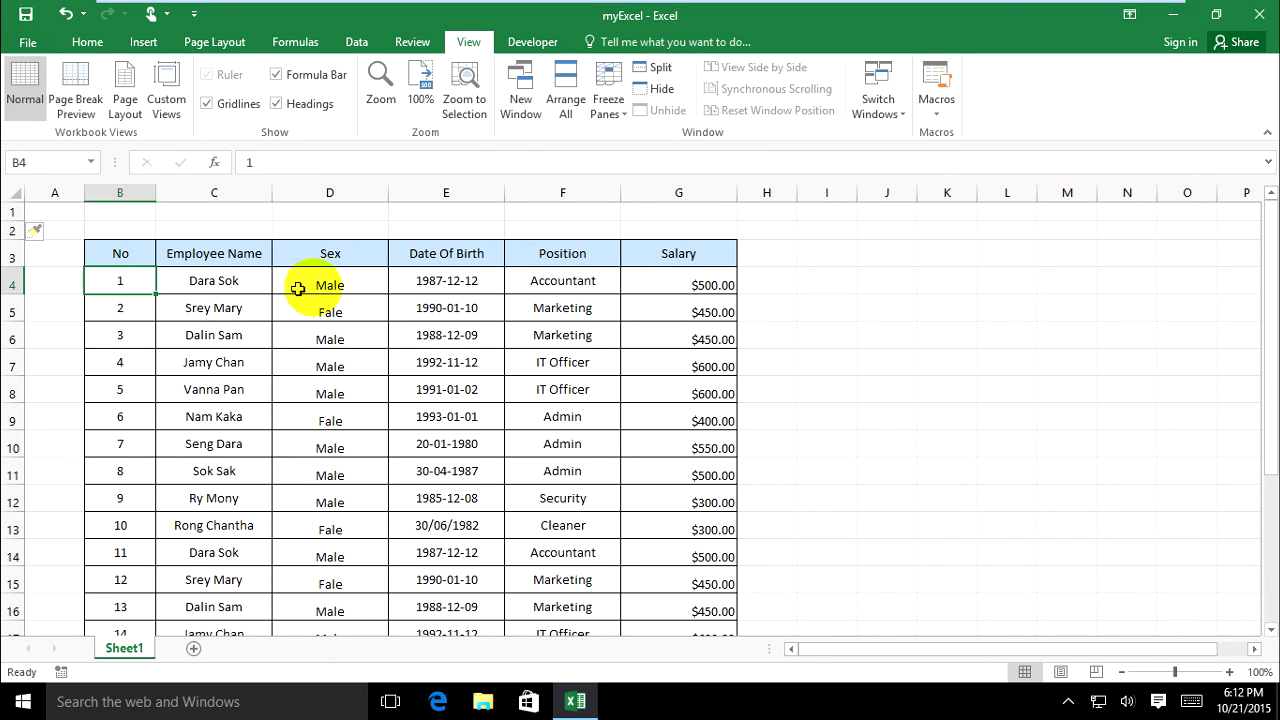
click(664, 283)
click(578, 281)
click(452, 281)
click(338, 282)
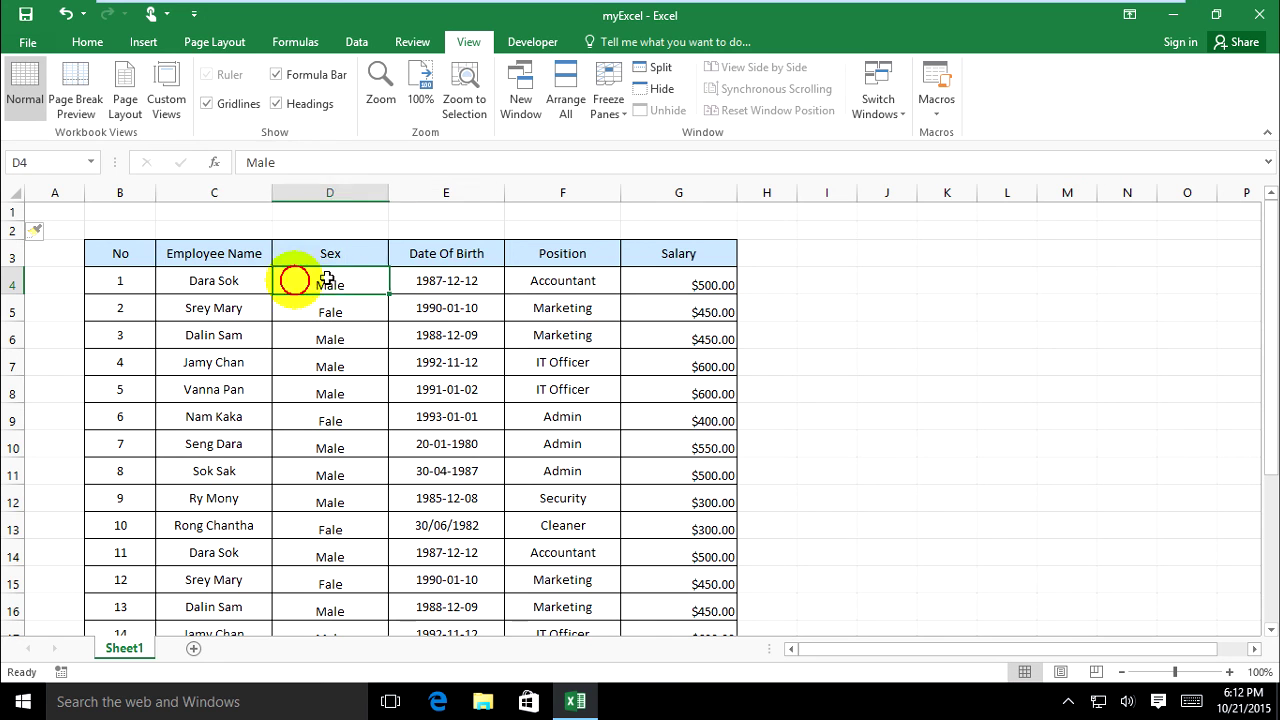
click(228, 283)
- Freeze panes at cell B4 so rows 1–3 and column A stay fixed
click(131, 281)
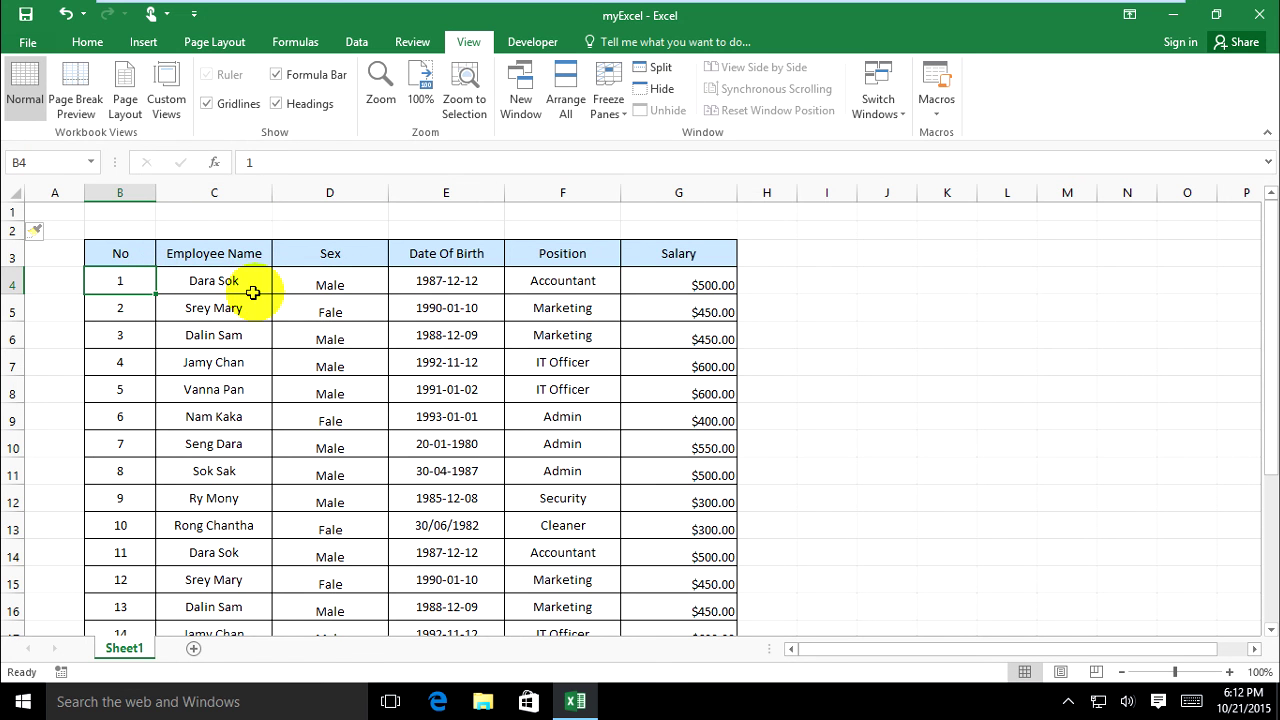
click(612, 108)
click(680, 146)
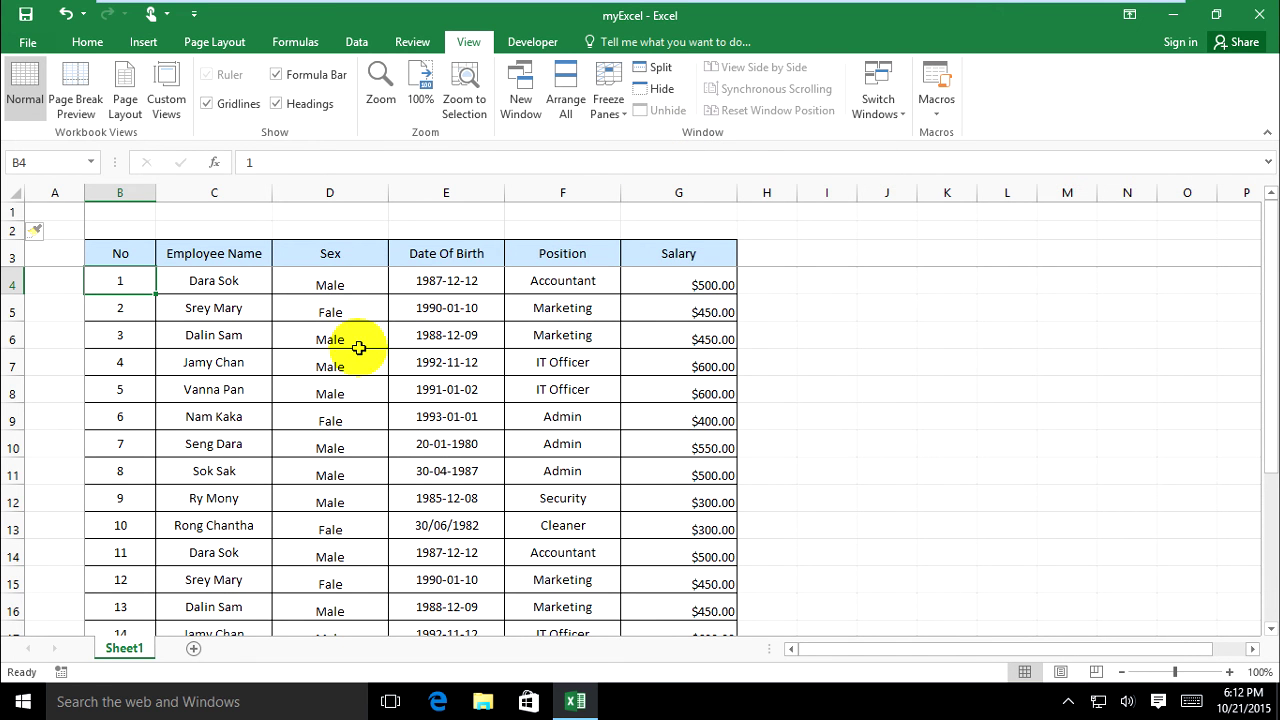
scroll(358, 348, down, 6)
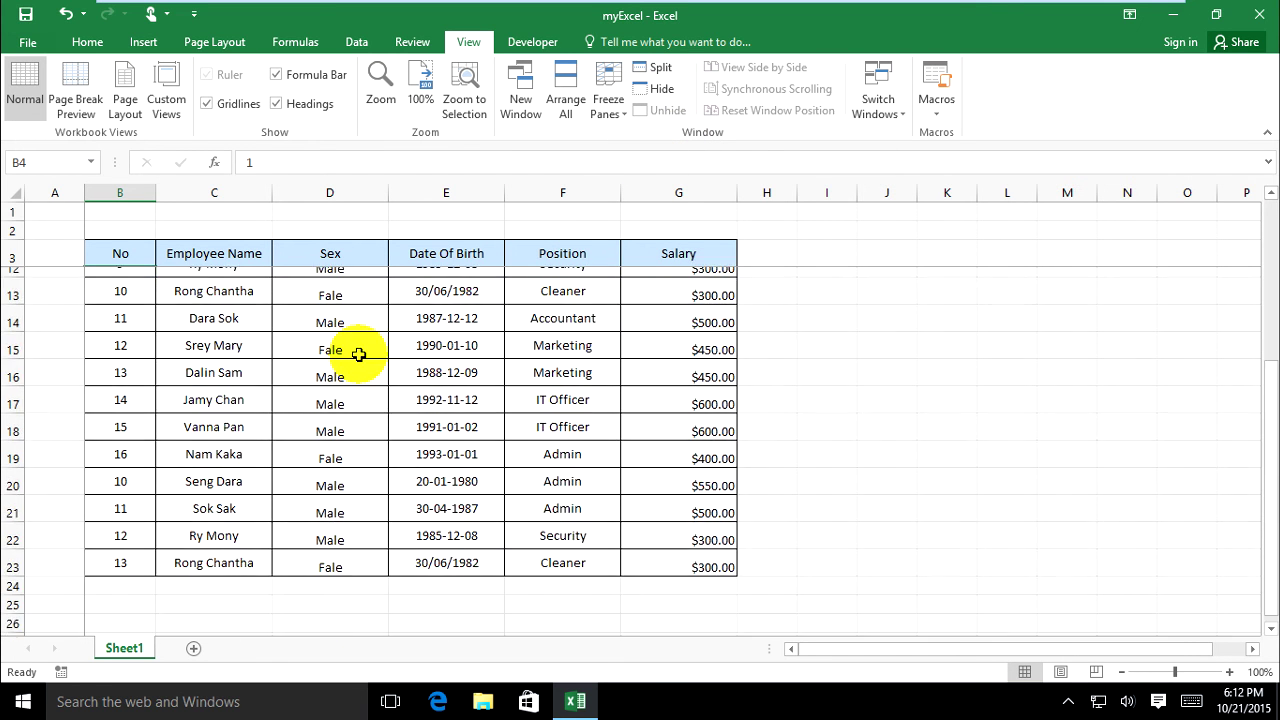
scroll(358, 353, down, 8)
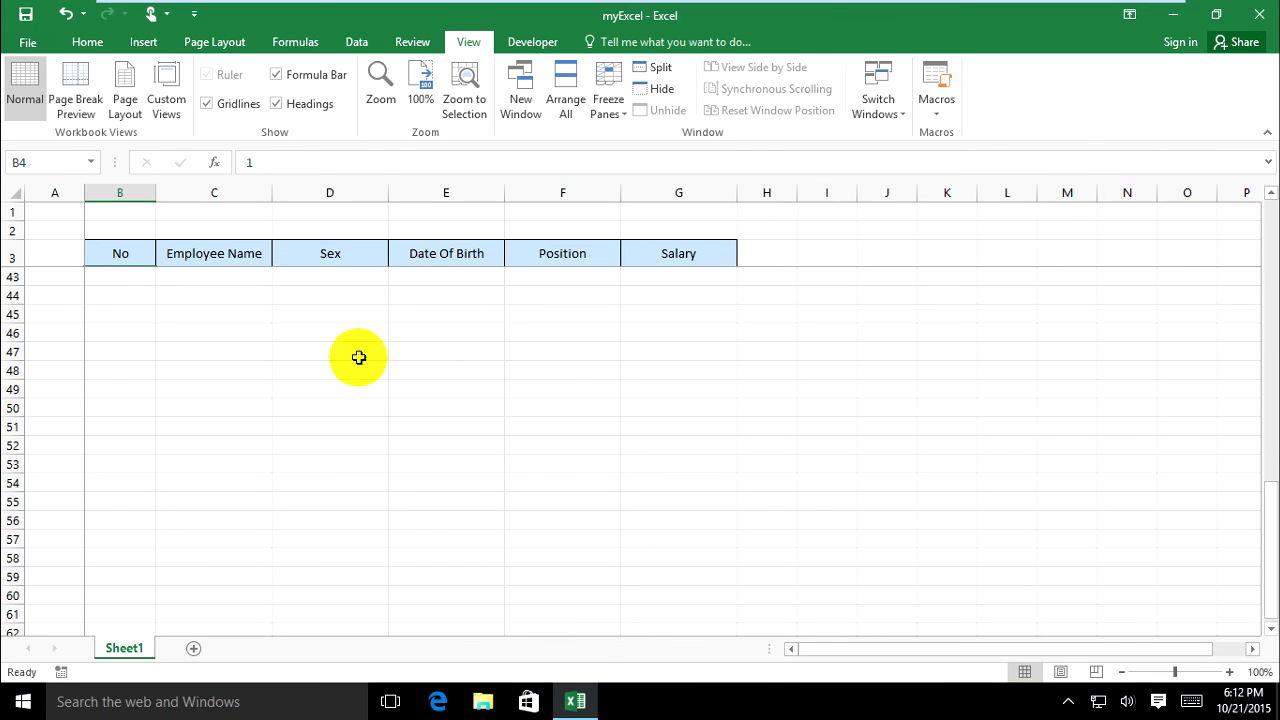
scroll(358, 362, up, 6)
click(150, 245)
click(200, 253)
click(340, 255)
click(480, 254)
click(600, 256)
click(638, 259)
scroll(223, 335, up, 4)
scroll(225, 335, up, 4)
scroll(224, 330, down, 6)
scroll(223, 315, up, 6)
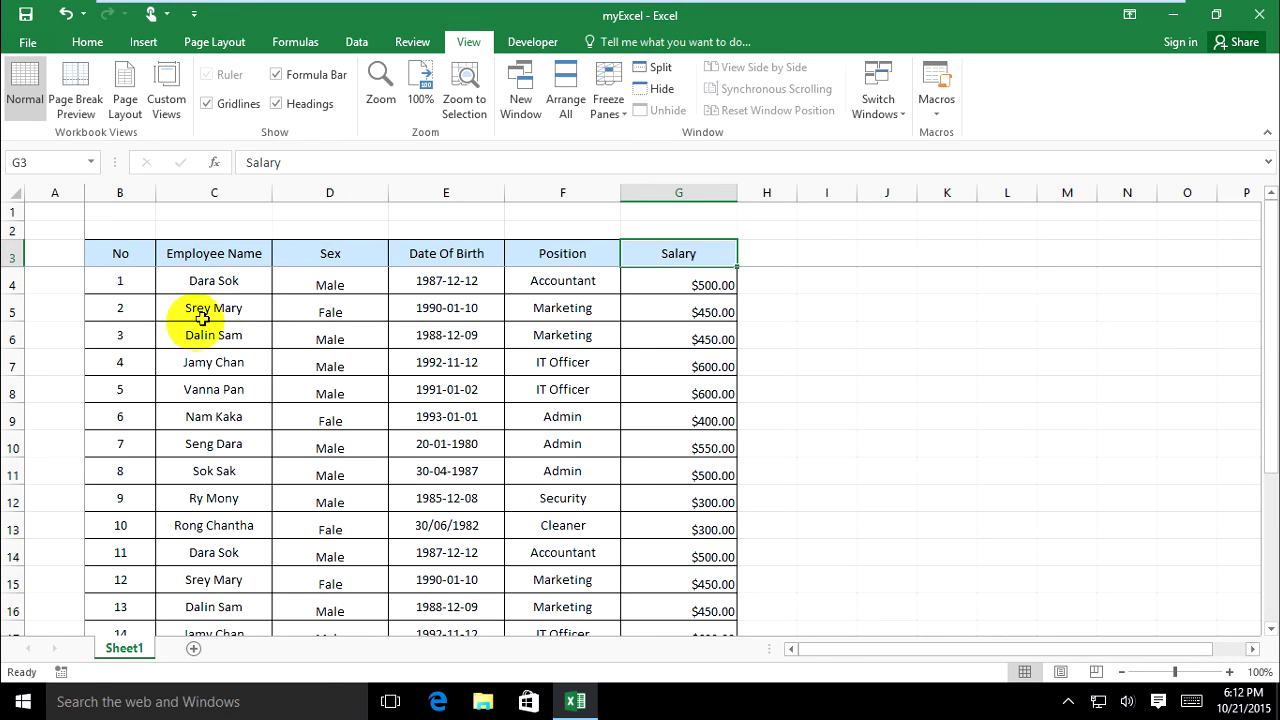
- Fill the whole of column A with light blue
click(60, 194)
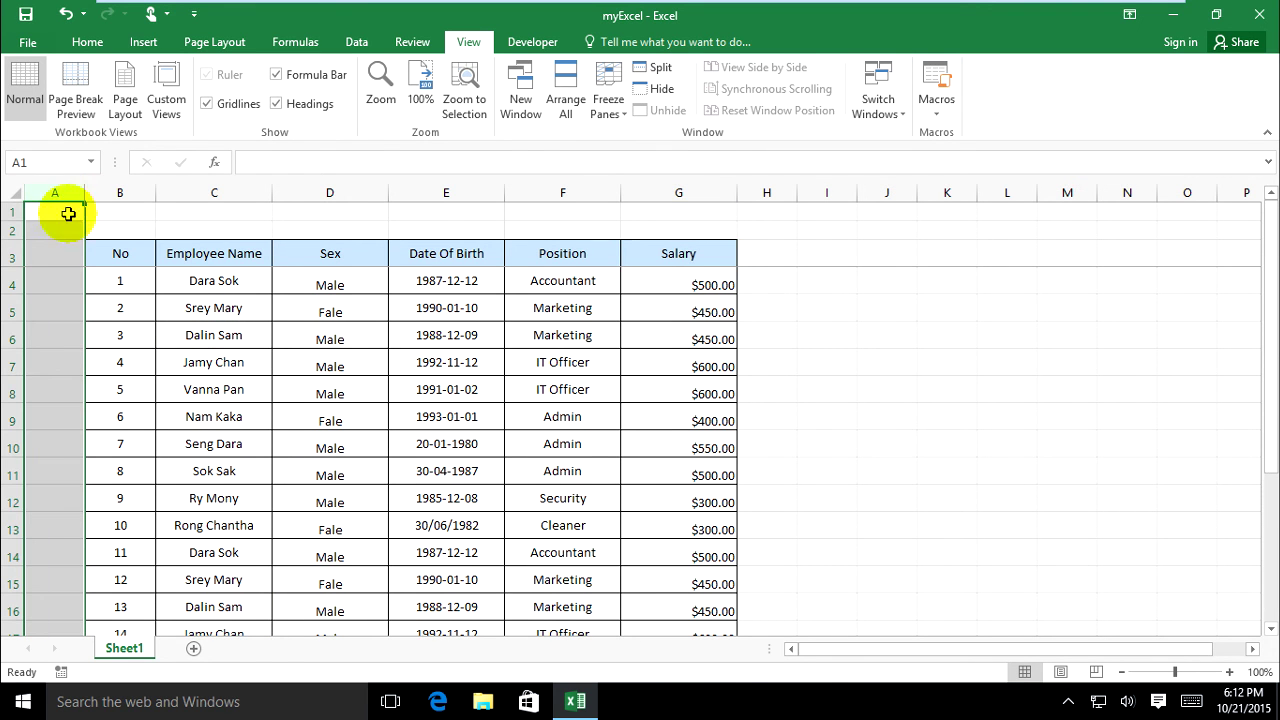
click(82, 40)
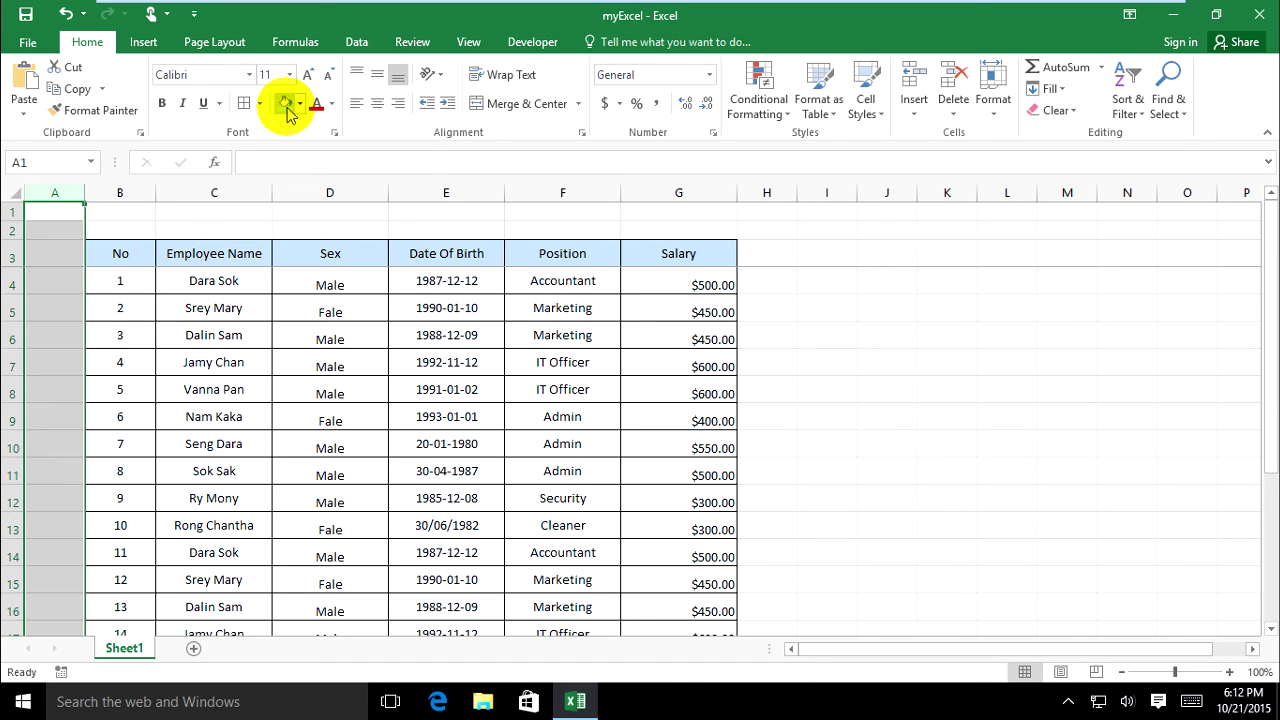
click(297, 104)
click(286, 104)
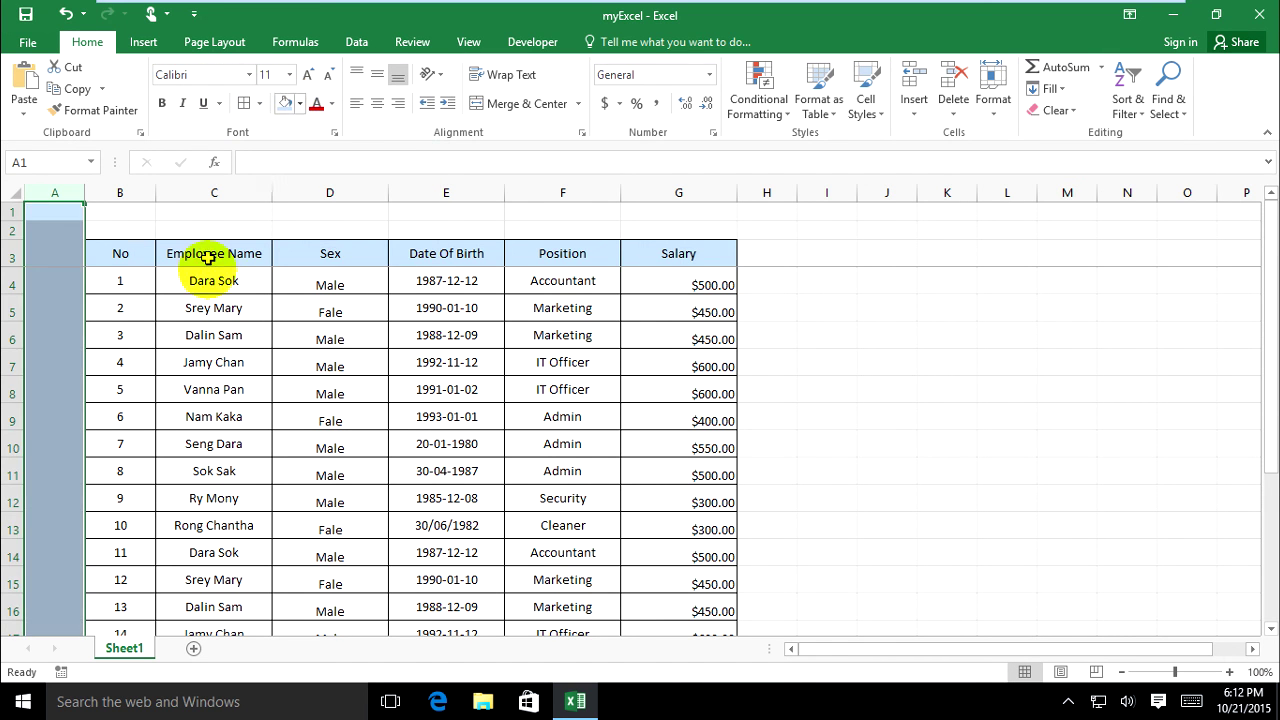
- Test the frozen panes by moving right from N12 and back to column A, then scrolling
click(214, 310)
click(826, 498)
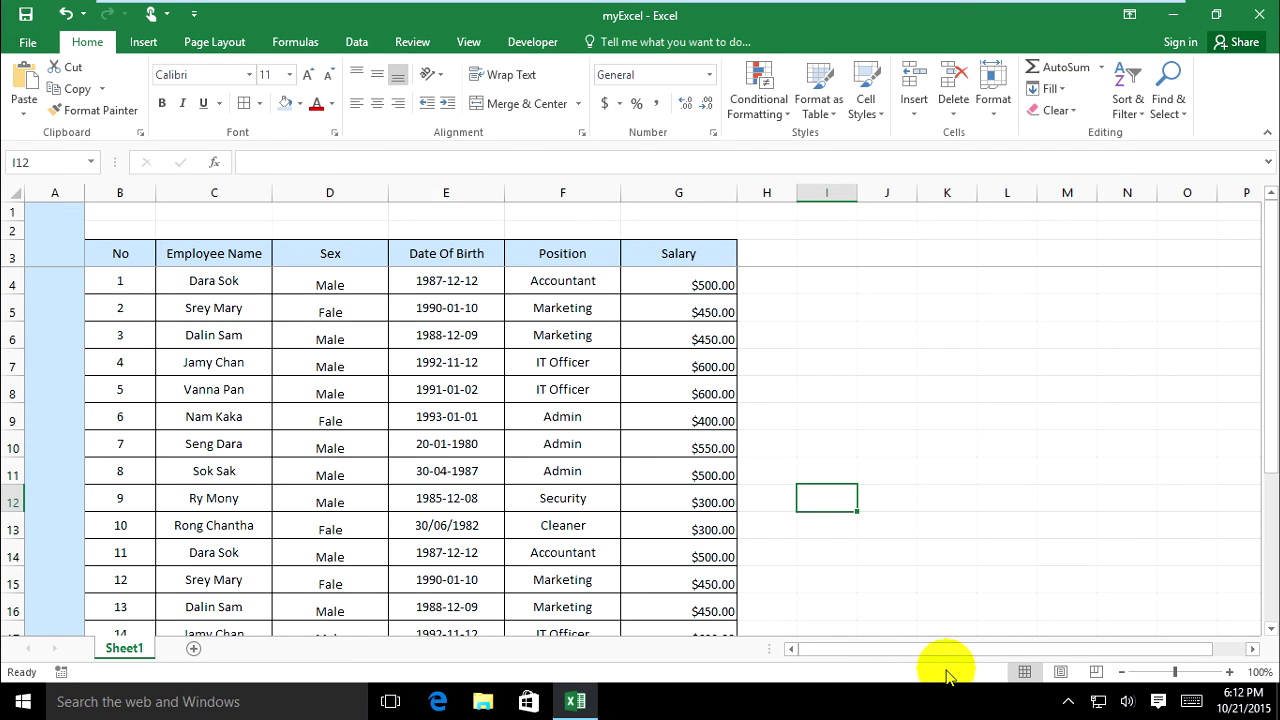
drag(823, 650, 895, 651)
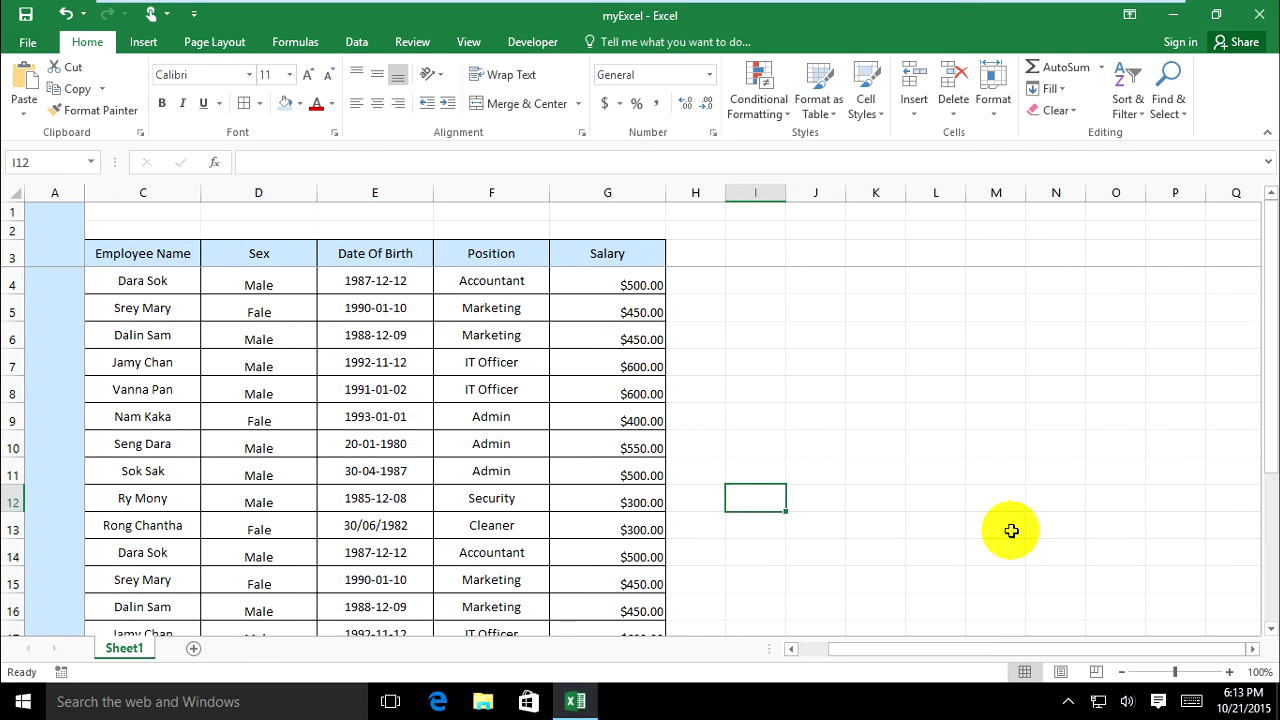
click(1033, 503)
key(Right)
key(Right)
key(Right)
key(Right)
key(Right)
key(Right)
key(Right)
key(Right)
key(Right)
key(Right)
key(Right)
key(Right)
key(Right)
key(Right)
key(Right)
key(Right)
key(Right)
key(Right)
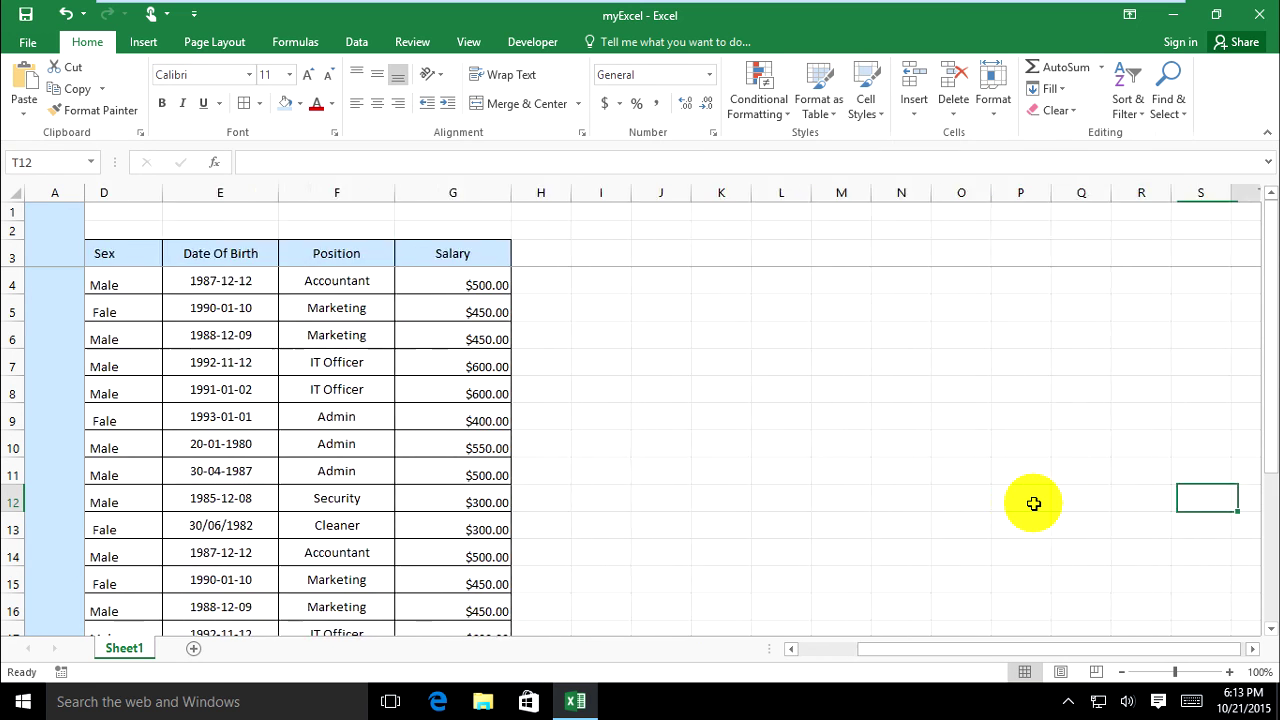
key(Left)
key(Left)
key(Left)
key(Left)
key(Left)
key(Left)
key(Left)
key(Left)
key(Left)
key(Left)
key(Left)
key(Left)
key(Left)
key(Left)
key(Left)
key(Left)
key(Left)
key(Left)
key(Left)
key(Left)
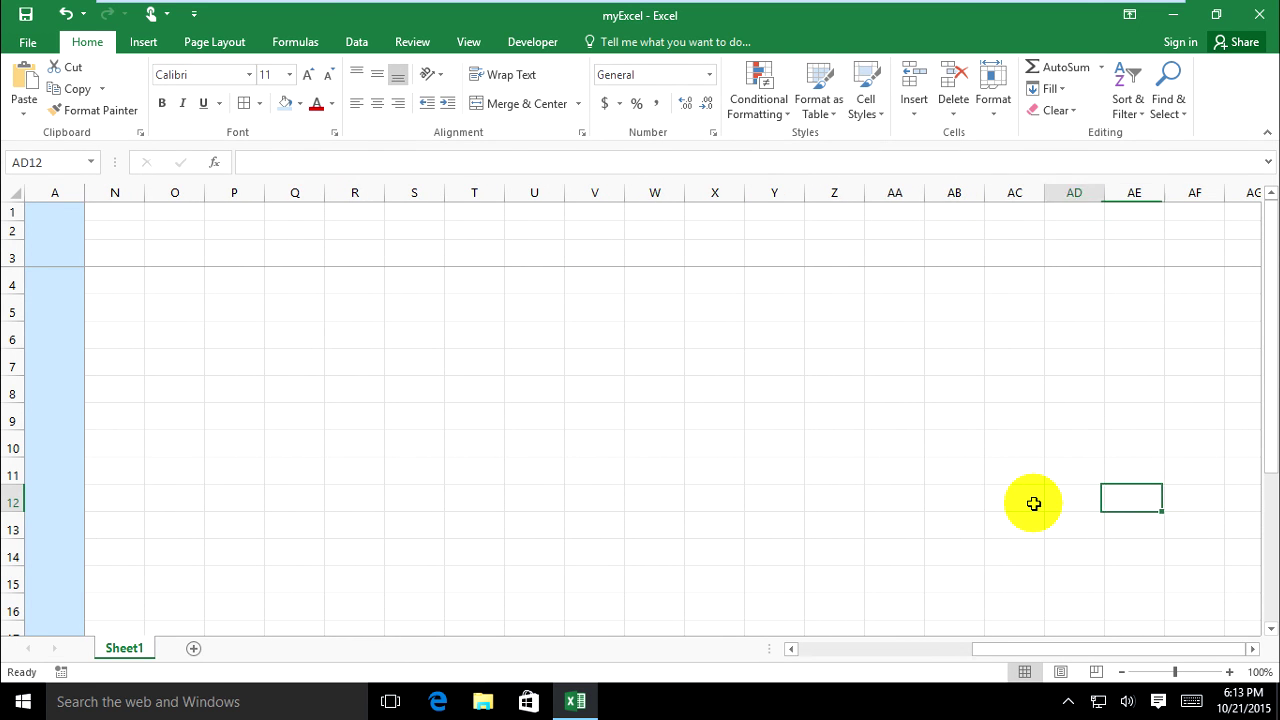
key(Left)
key(Left)
key(Left)
key(Left)
key(Right)
key(Right)
key(Right)
key(Right)
key(Right)
key(Right)
key(Right)
key(Right)
key(Right)
key(Right)
key(Right)
key(Right)
key(Right)
key(Right)
key(Right)
key(Right)
key(Right)
key(Right)
key(Right)
key(Right)
key(Left)
key(Left)
key(Left)
key(Left)
key(Left)
key(Left)
key(Left)
key(Left)
key(Left)
key(Left)
key(Left)
key(Left)
key(Left)
key(Left)
key(Left)
key(Left)
key(Left)
key(Left)
key(Left)
key(Left)
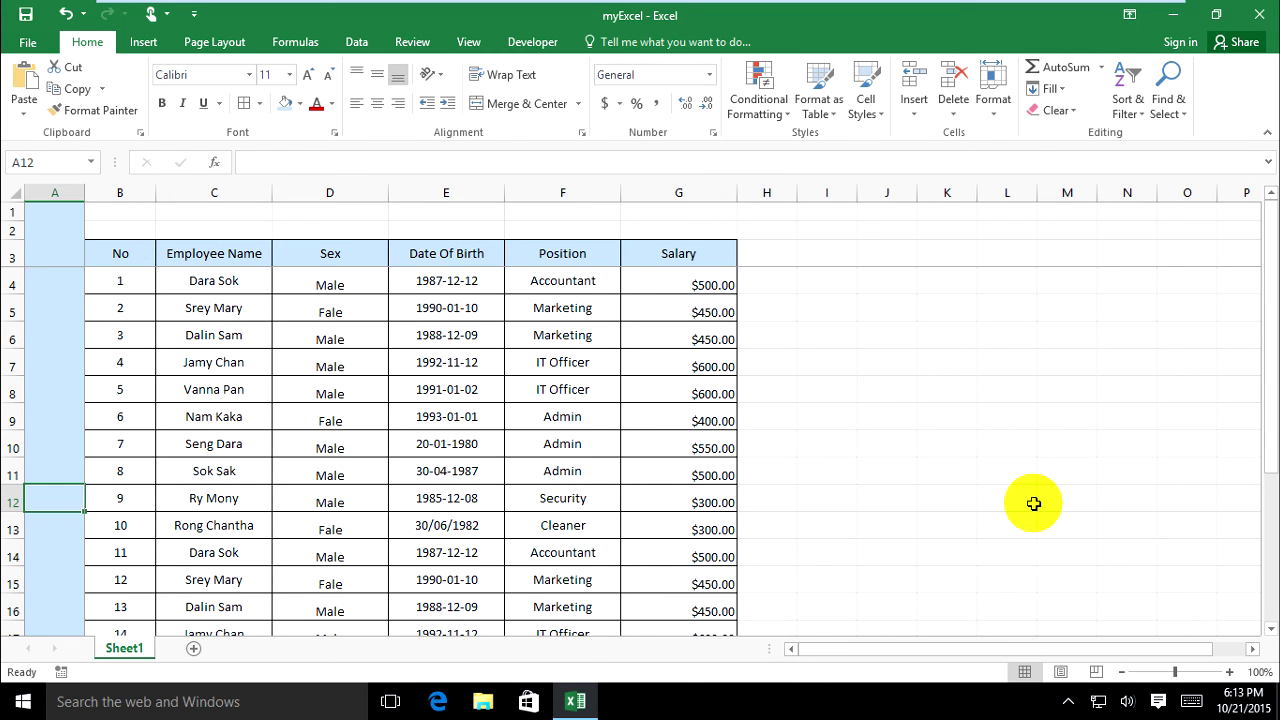
click(250, 307)
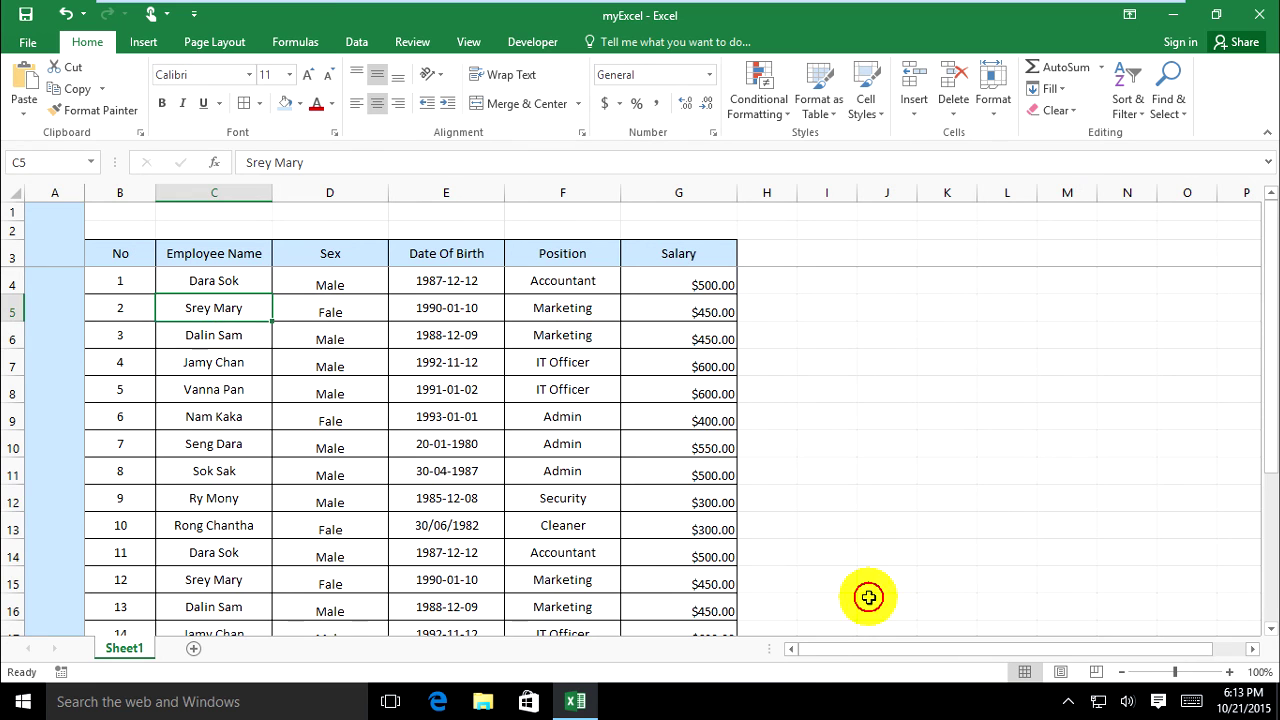
scroll(191, 409, down, 6)
scroll(266, 514, up, 6)
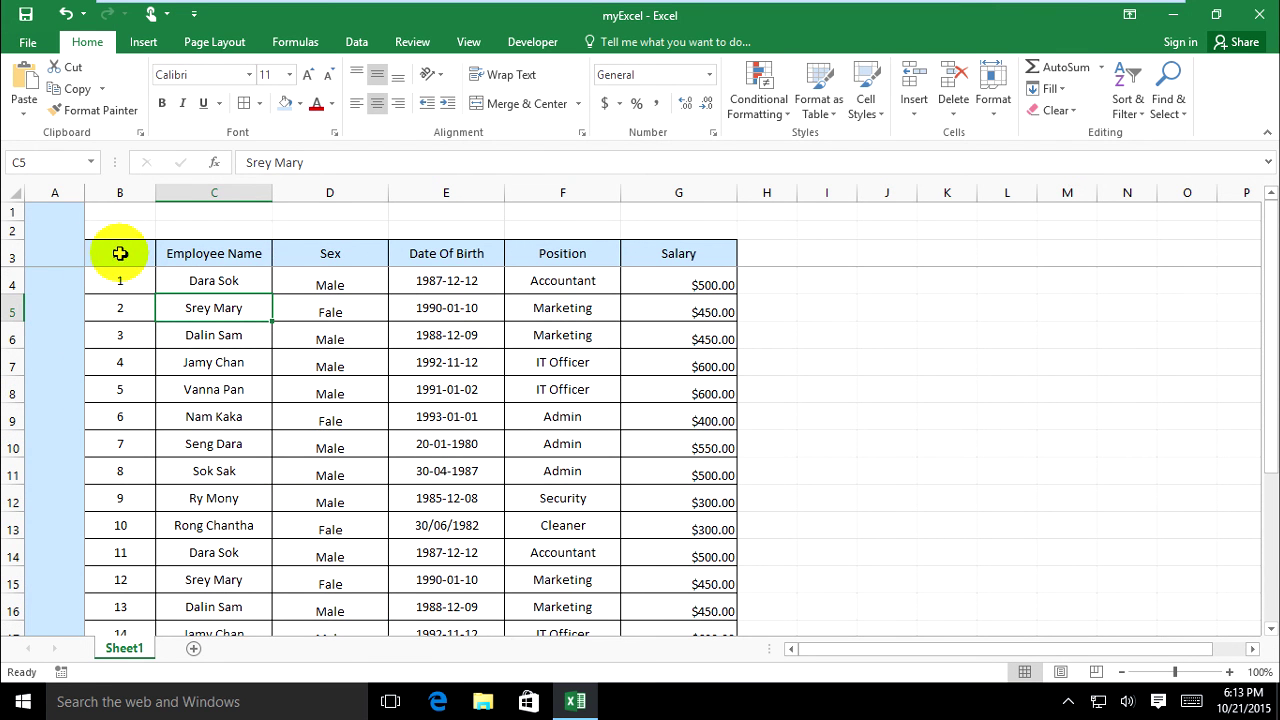
- Set column A's fill to No Fill, then return to cell B4 and scroll to check
click(57, 193)
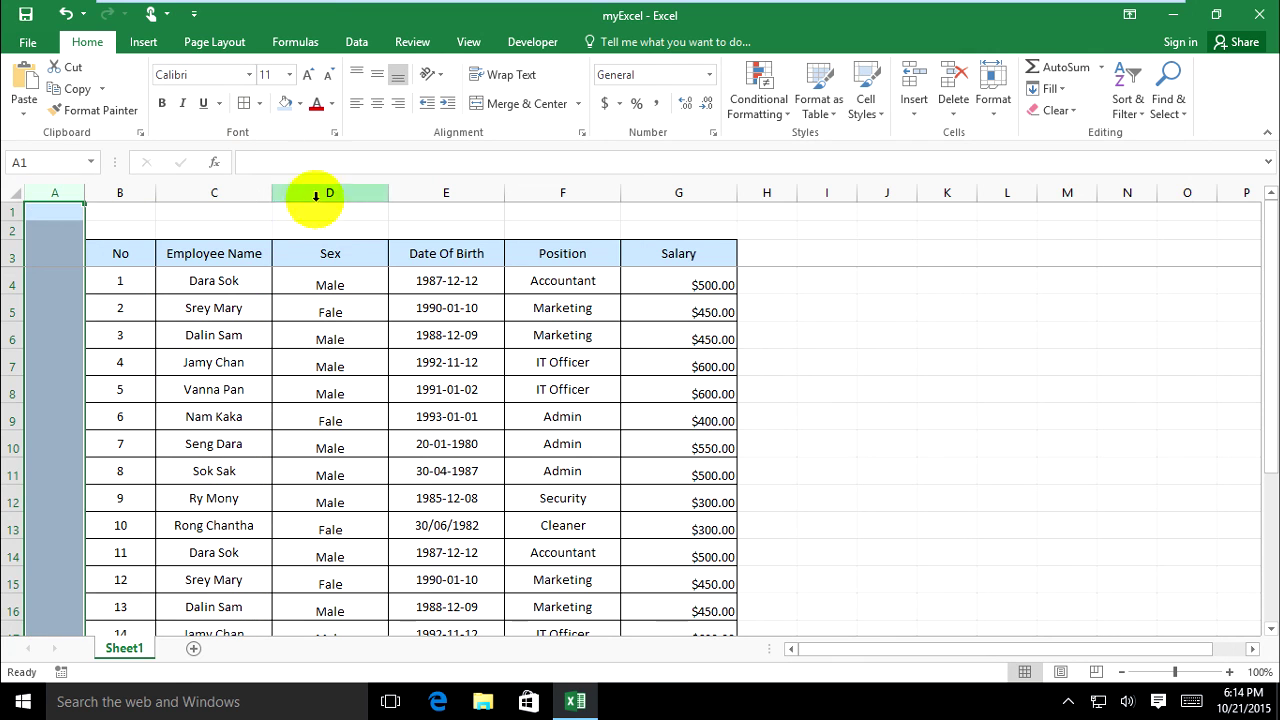
click(300, 104)
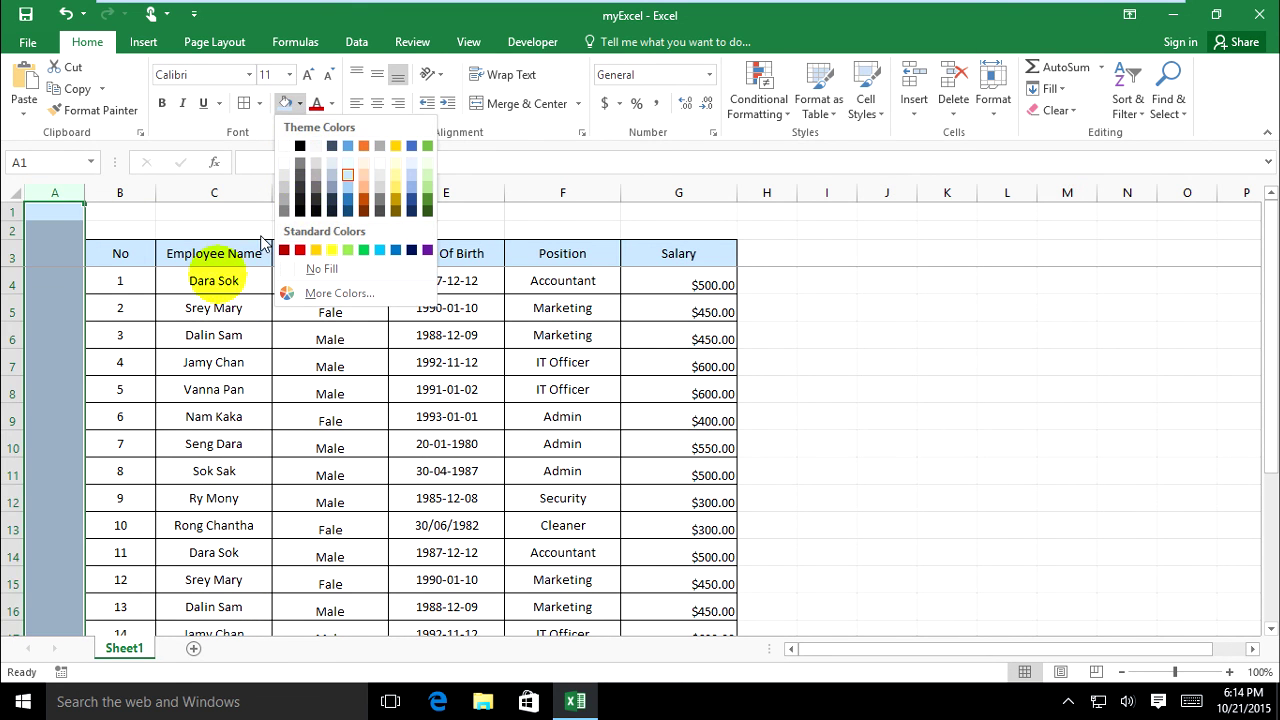
click(321, 272)
click(171, 337)
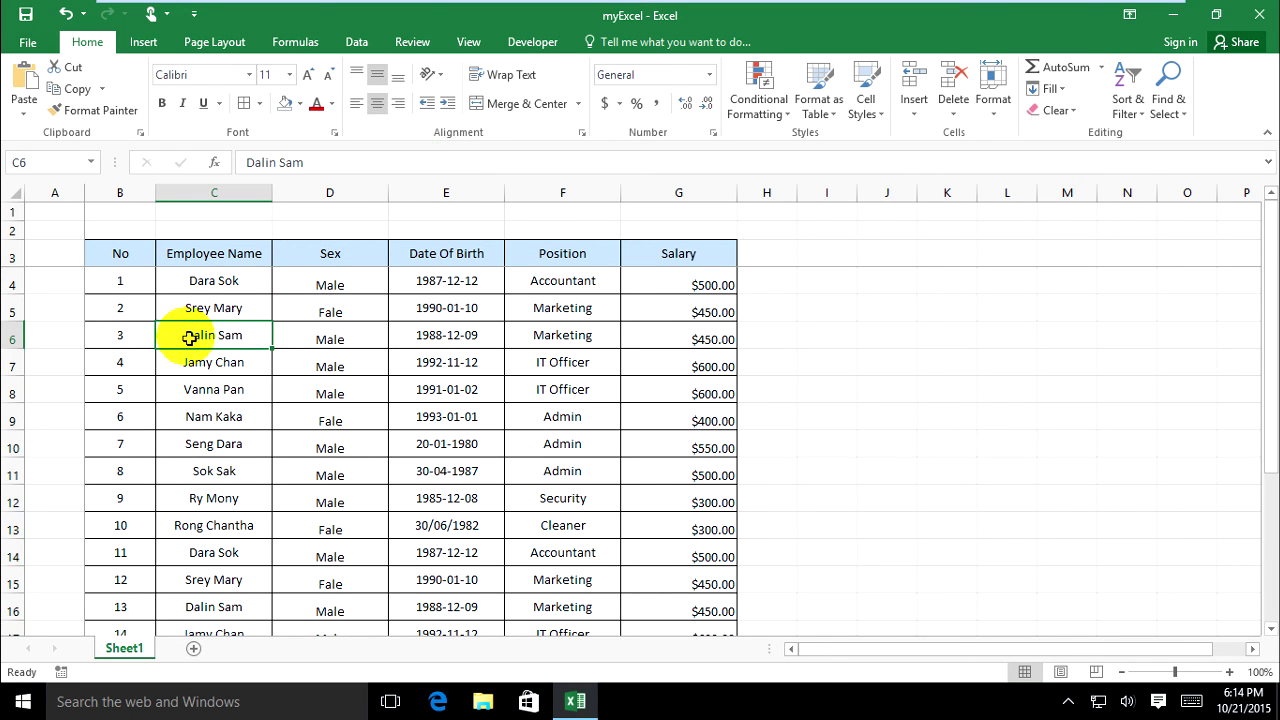
click(135, 281)
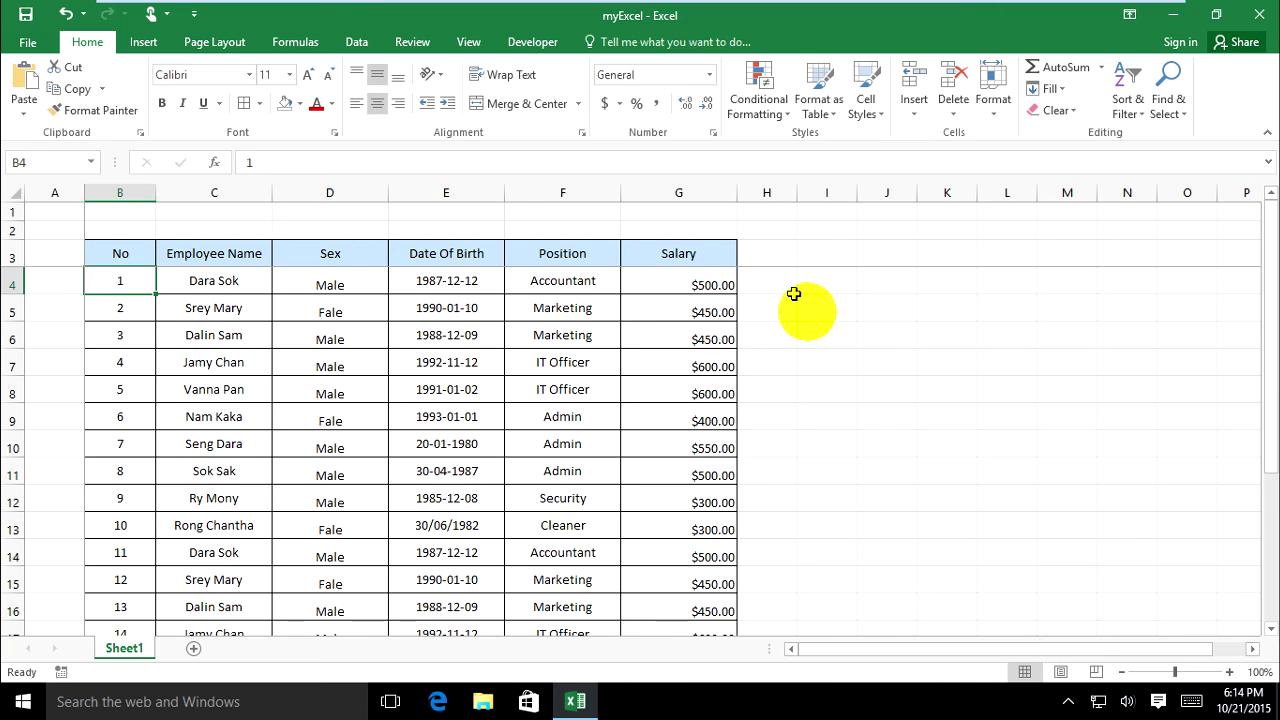
scroll(176, 290, down, 4)
scroll(178, 293, down, 1)
scroll(177, 289, up, 5)
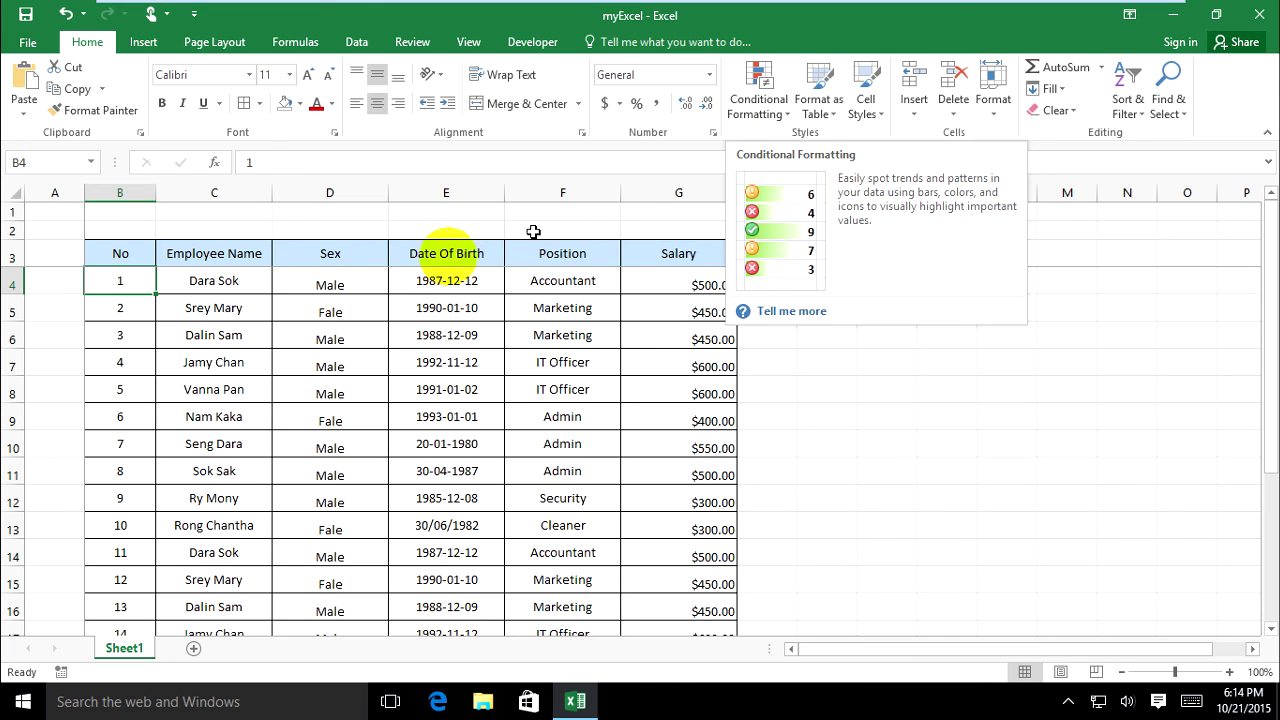
- Switch the freeze to Freeze Top Row and scroll to confirm row 1 stays fixed
click(466, 42)
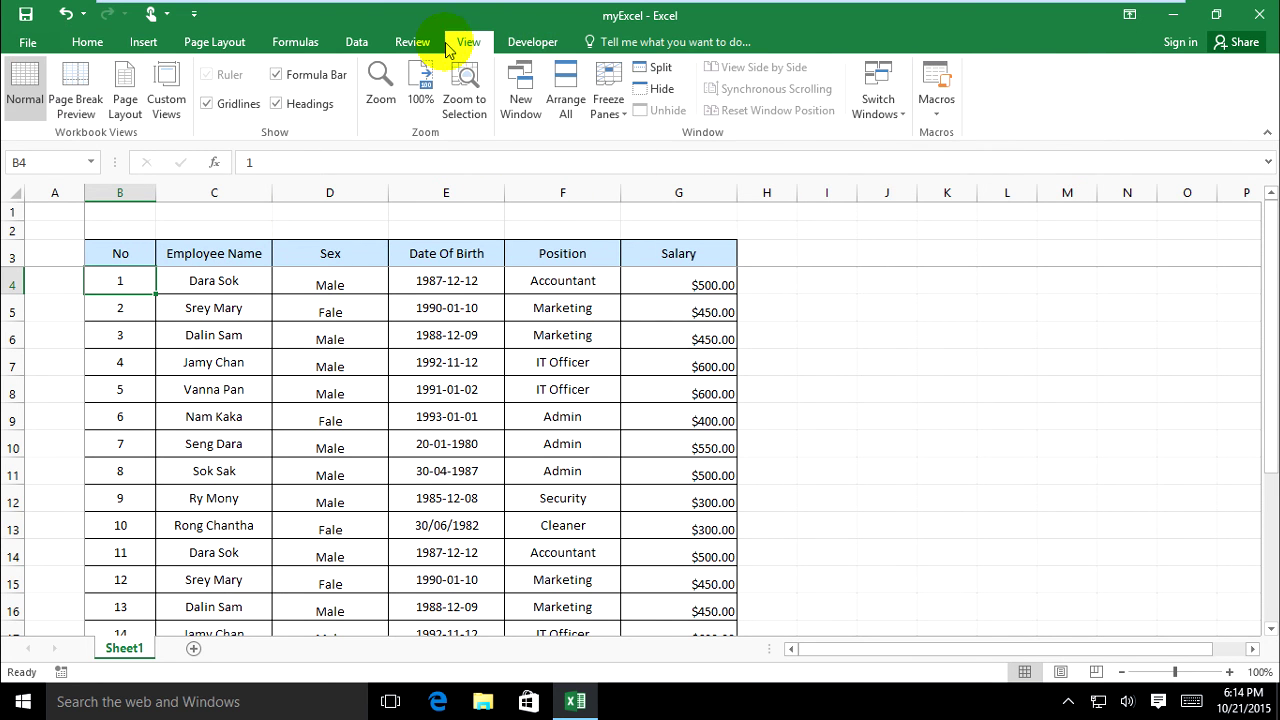
click(609, 105)
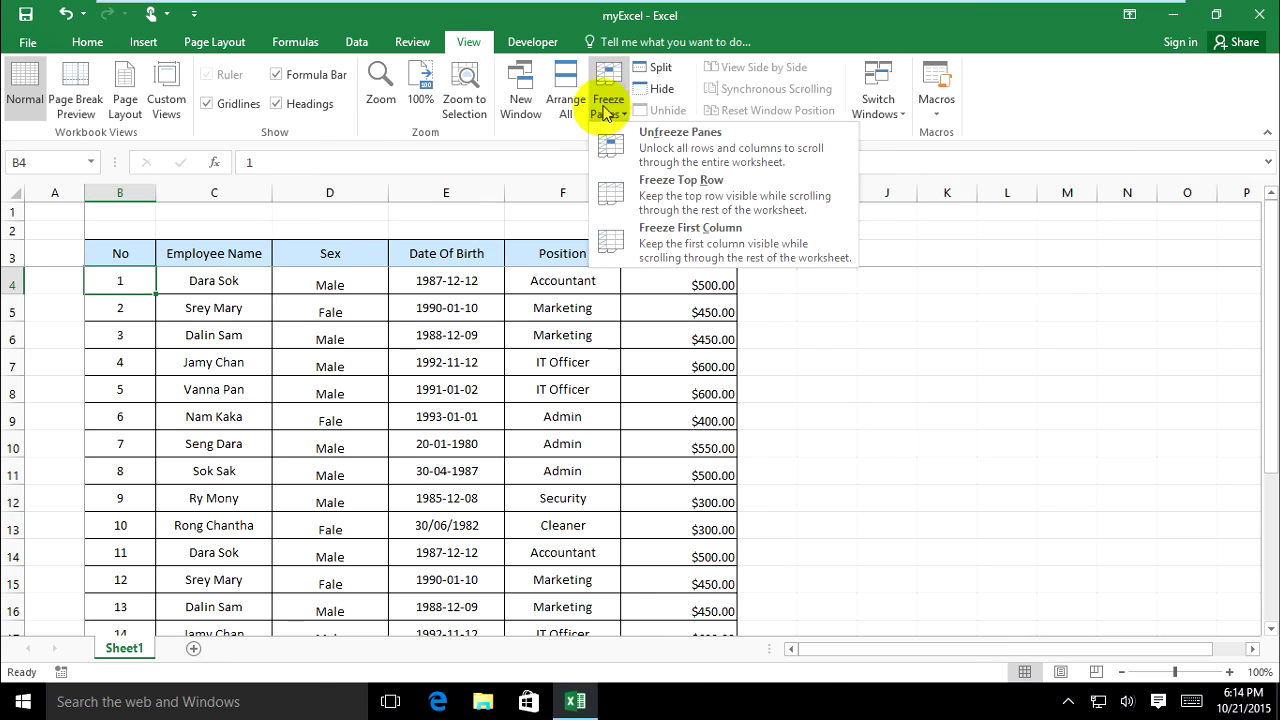
click(689, 203)
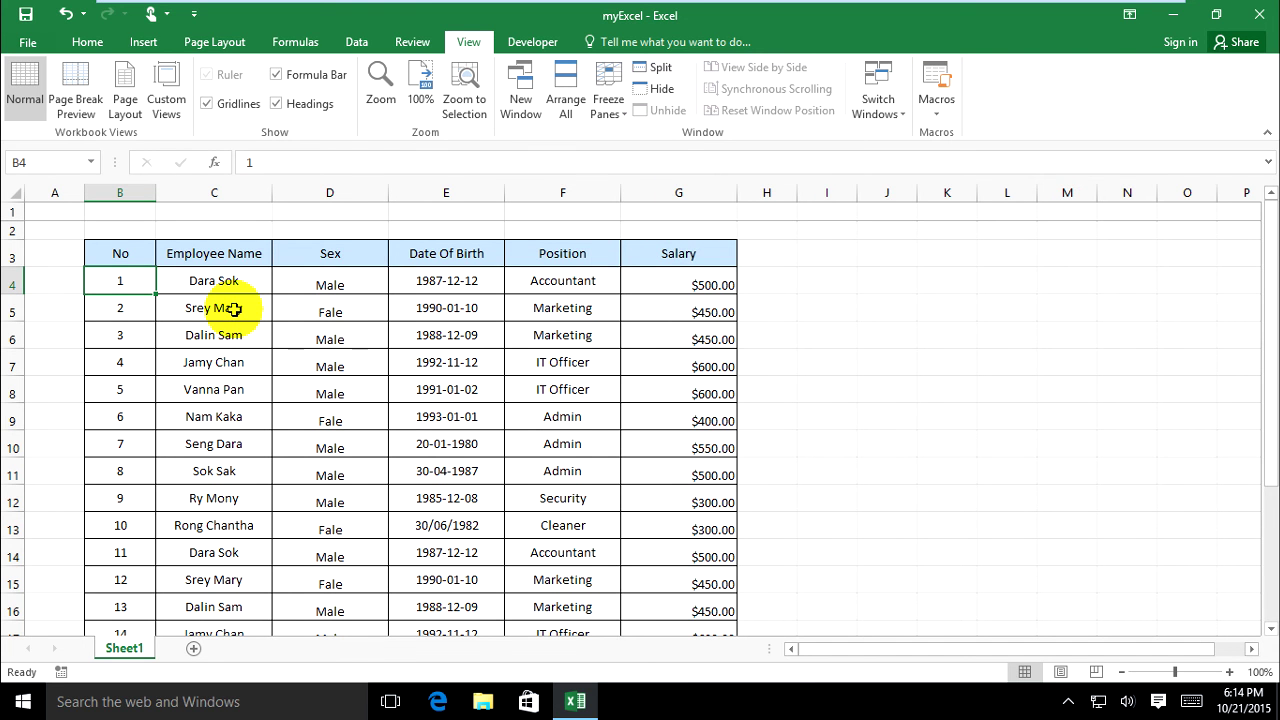
scroll(238, 292, down, 6)
scroll(240, 290, up, 1)
click(9, 210)
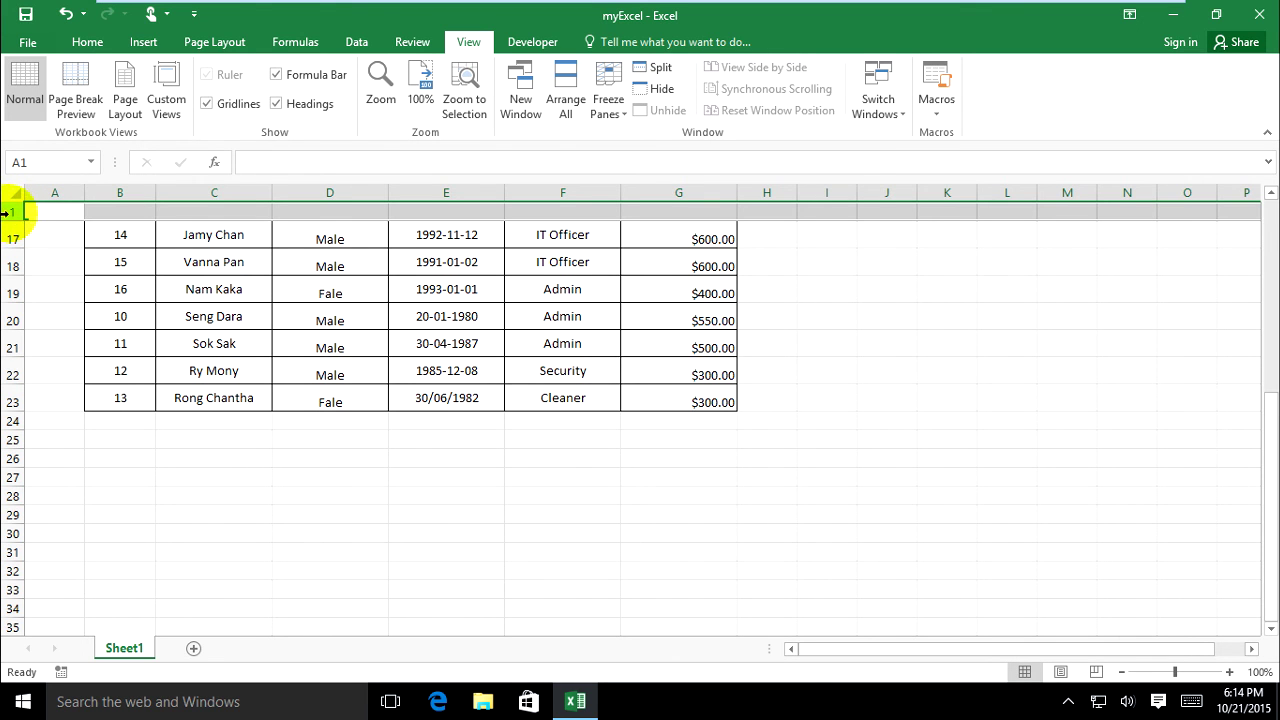
scroll(180, 300, down, 5)
scroll(183, 301, up, 10)
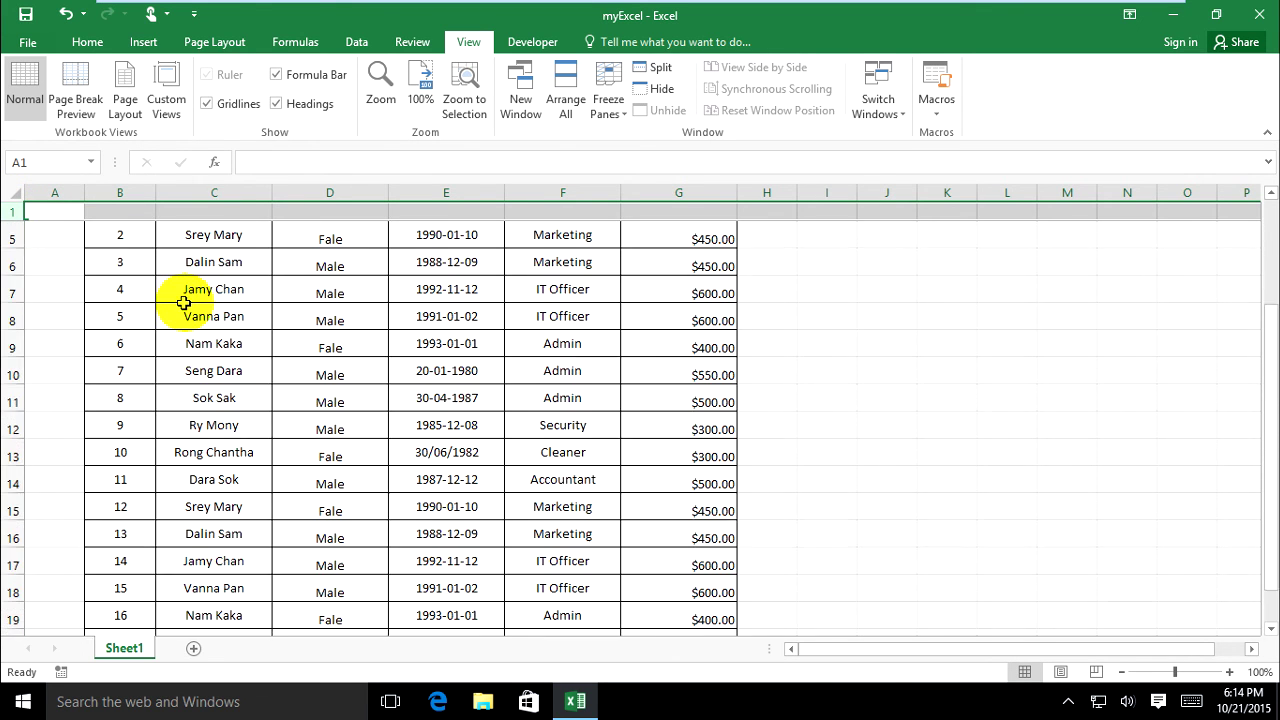
scroll(187, 303, down, 11)
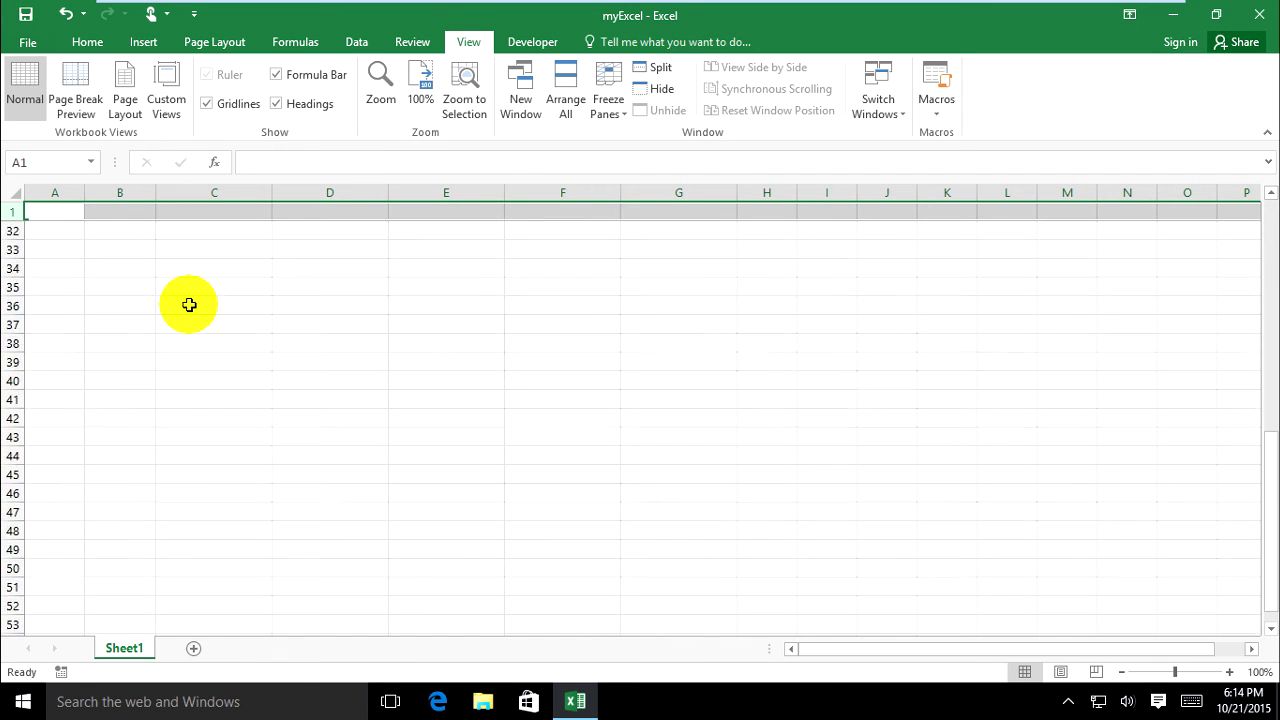
scroll(189, 304, up, 11)
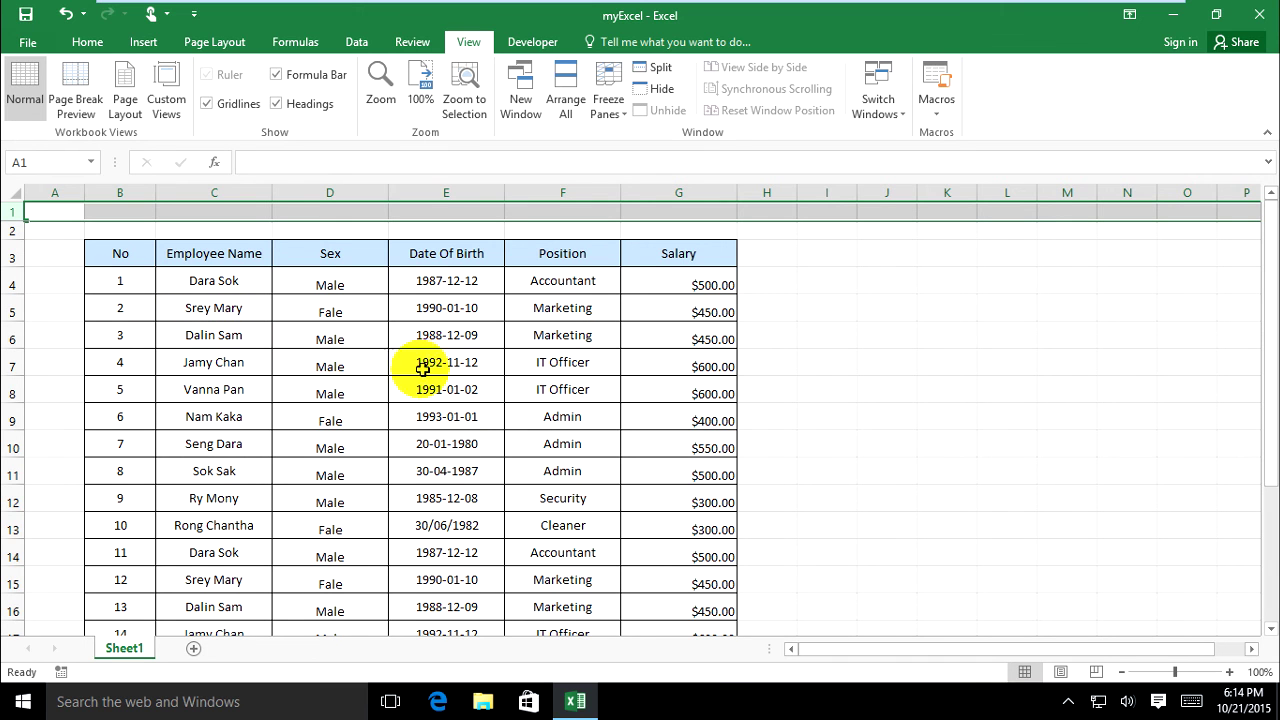
- Bring up row 1's context menu, scroll the sheet, then dismiss it without acting
right_click(8, 213)
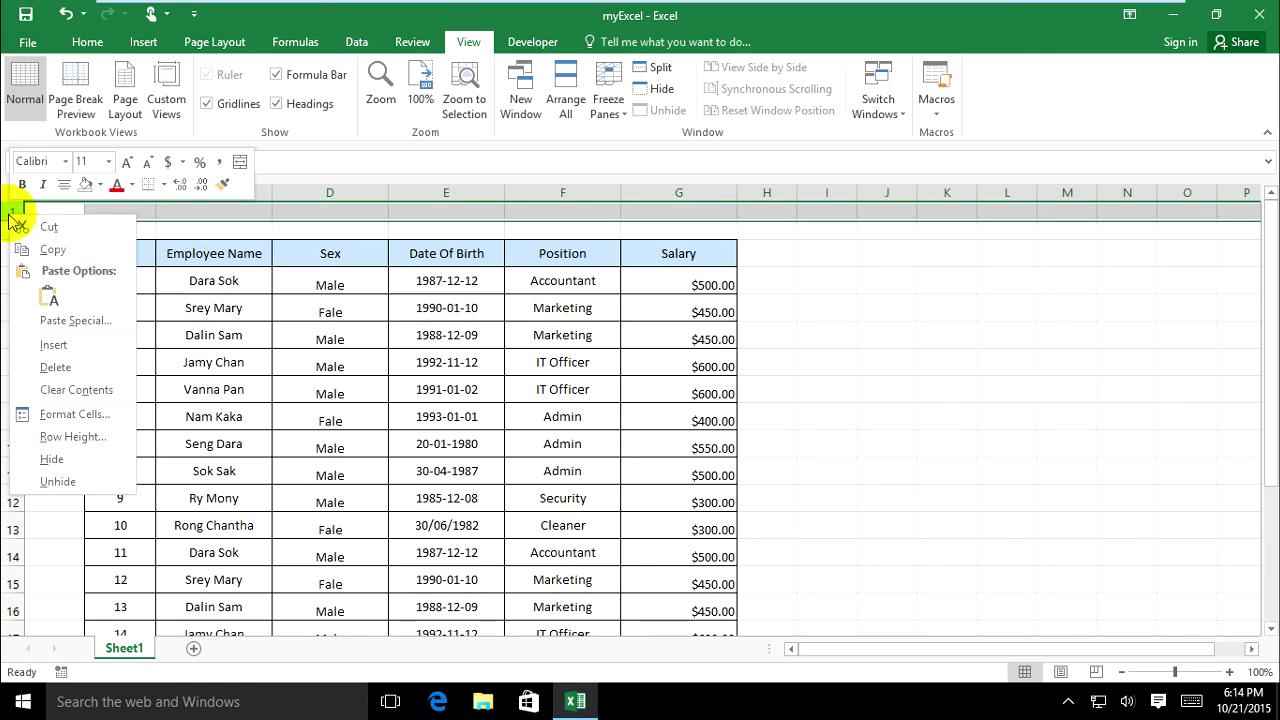
scroll(305, 245, down, 2)
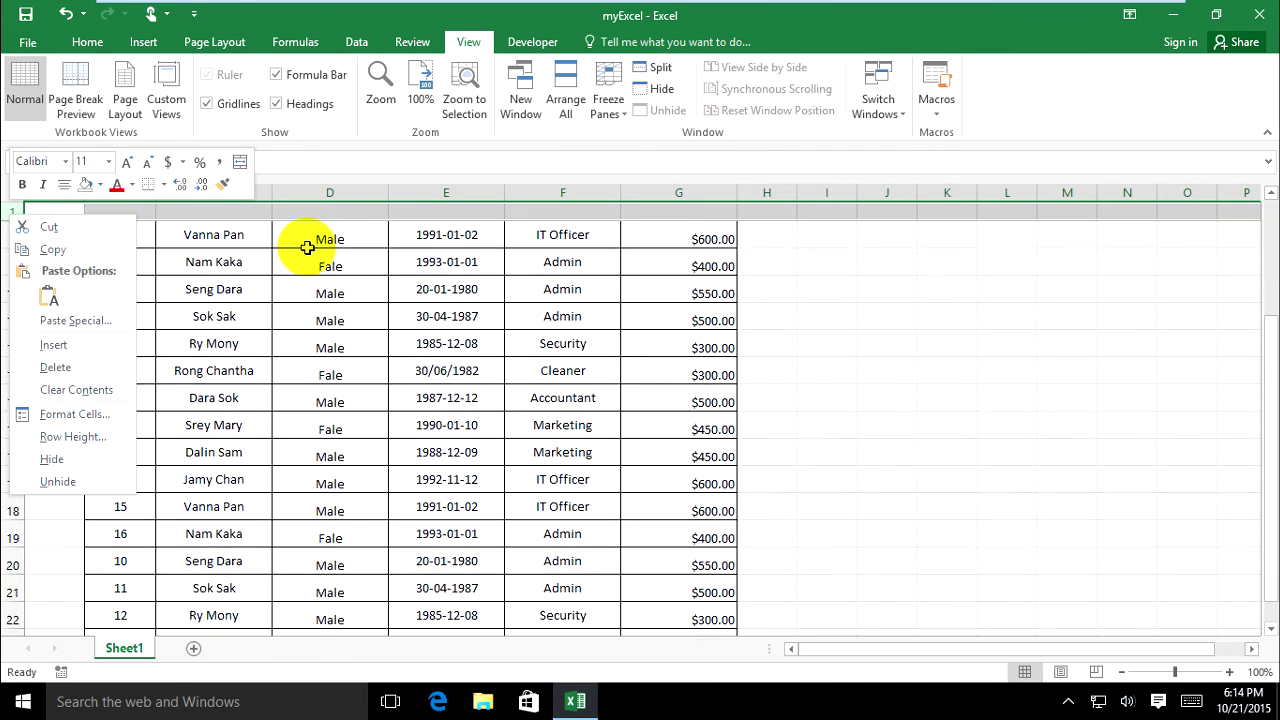
scroll(306, 250, up, 2)
scroll(308, 251, down, 2)
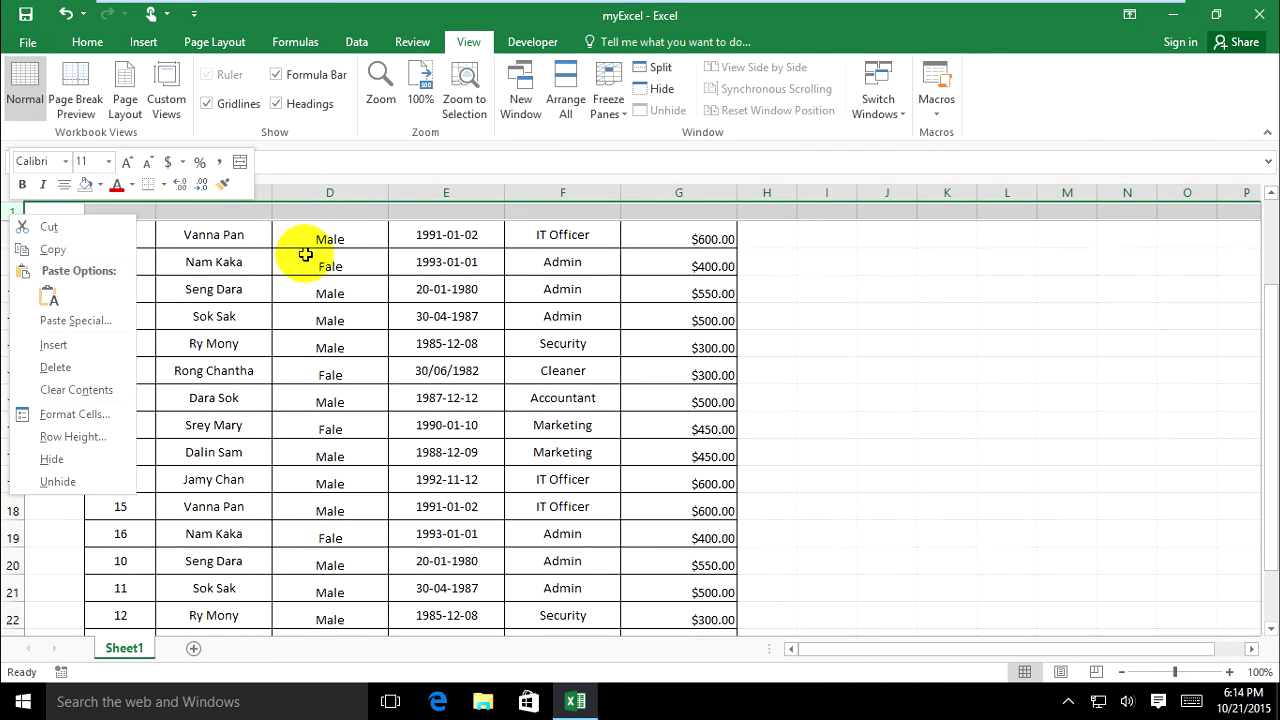
scroll(308, 251, up, 2)
scroll(265, 275, down, 3)
scroll(260, 271, up, 3)
click(282, 251)
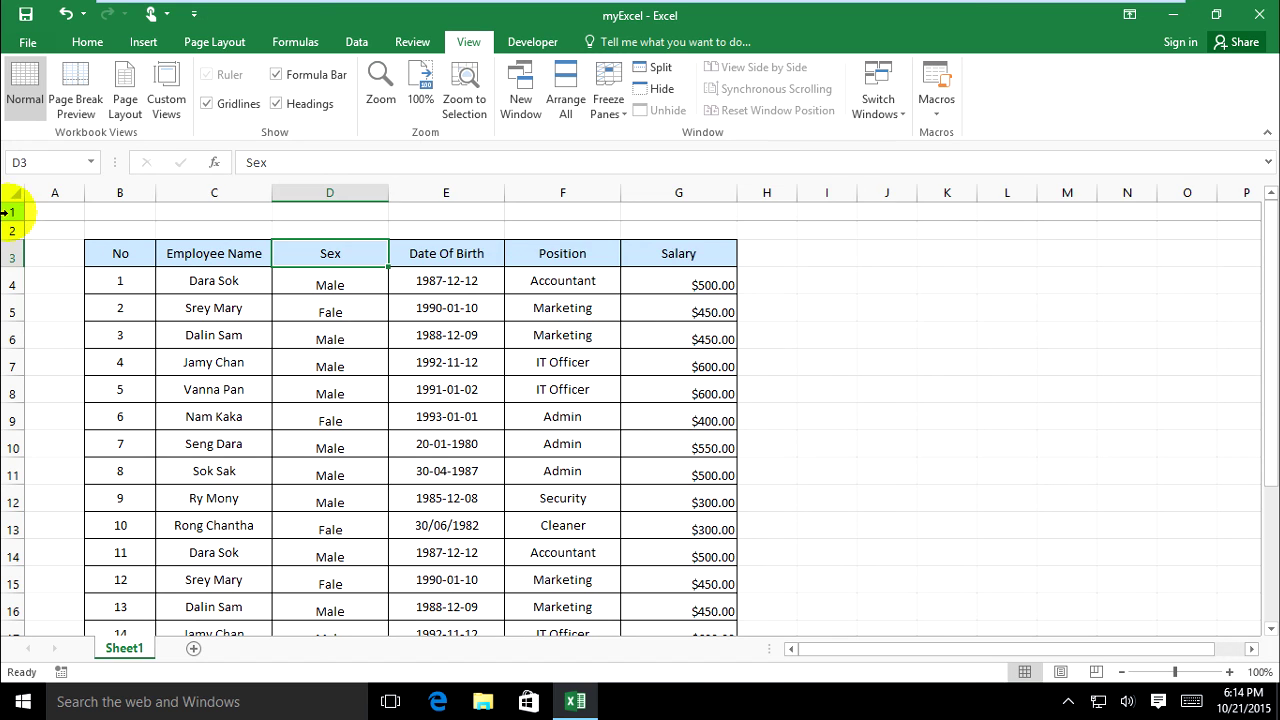
- Delete the empty rows 1 and 2 so the headers move into frozen row 1
drag(5, 212, 5, 231)
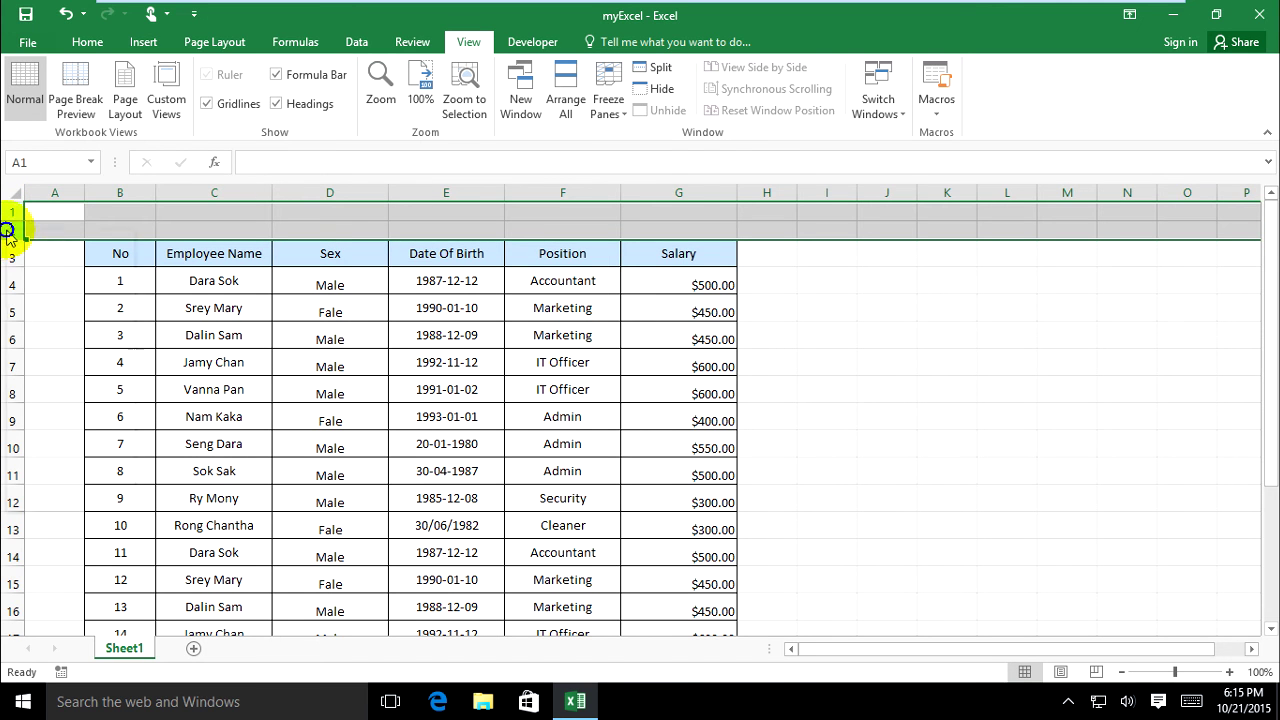
right_click(5, 229)
click(64, 378)
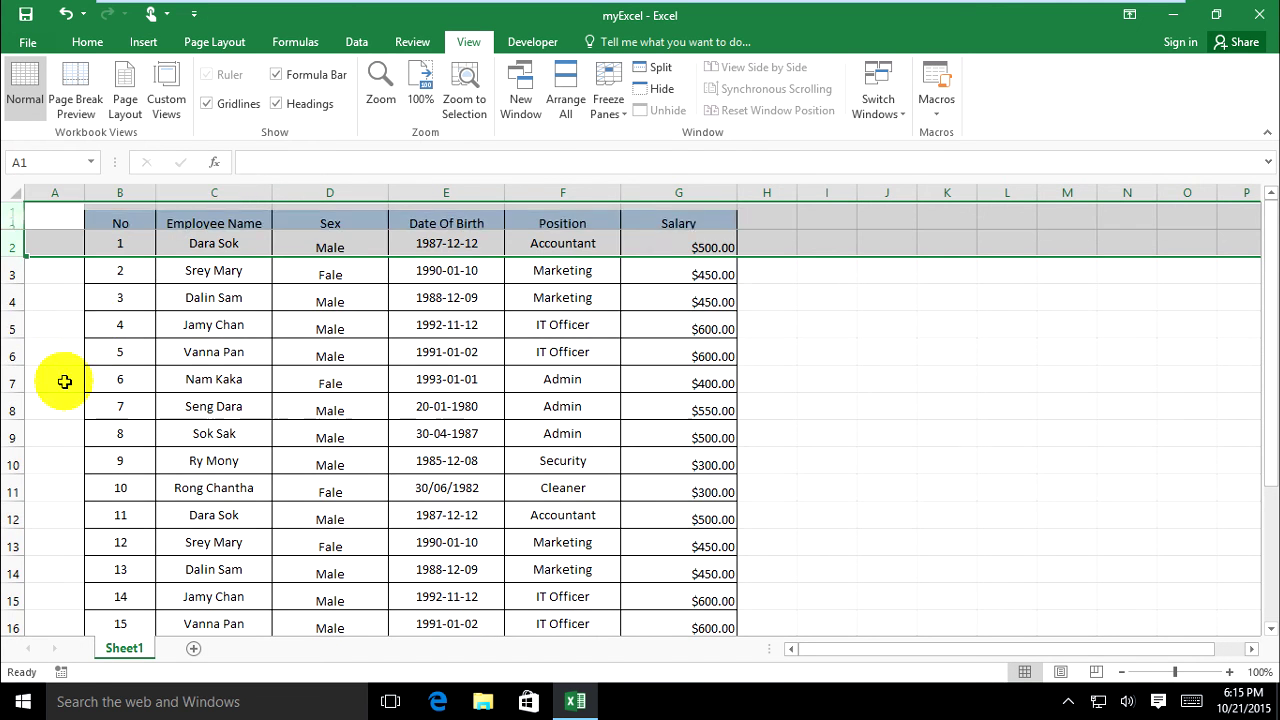
click(78, 296)
scroll(253, 298, down, 6)
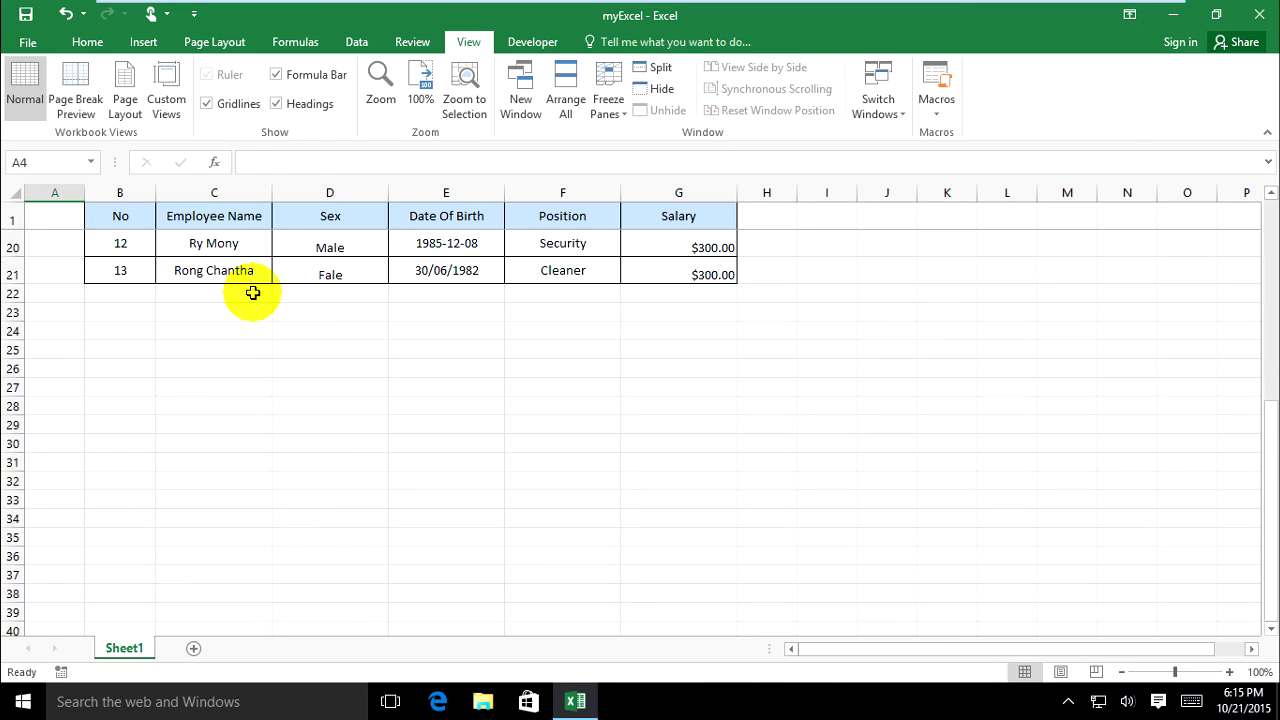
scroll(111, 297, down, 4)
scroll(120, 311, up, 4)
scroll(129, 323, up, 6)
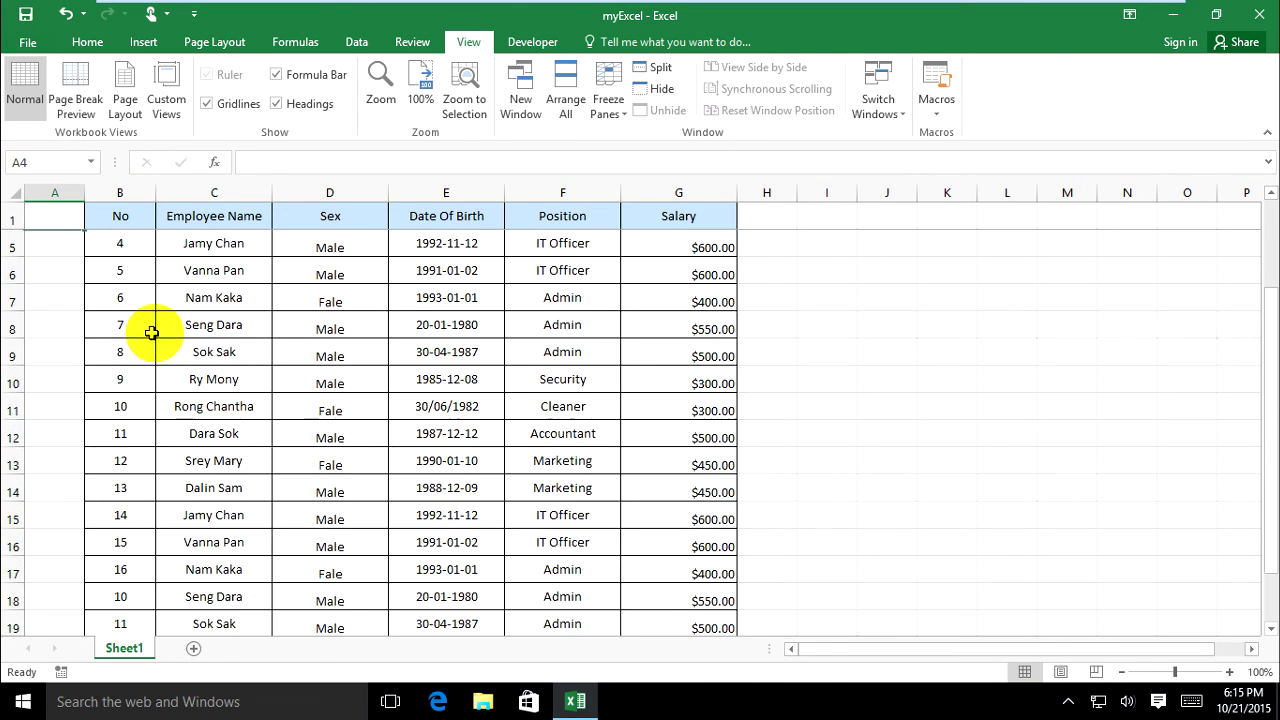
- Insert one blank row above the header row
click(5, 215)
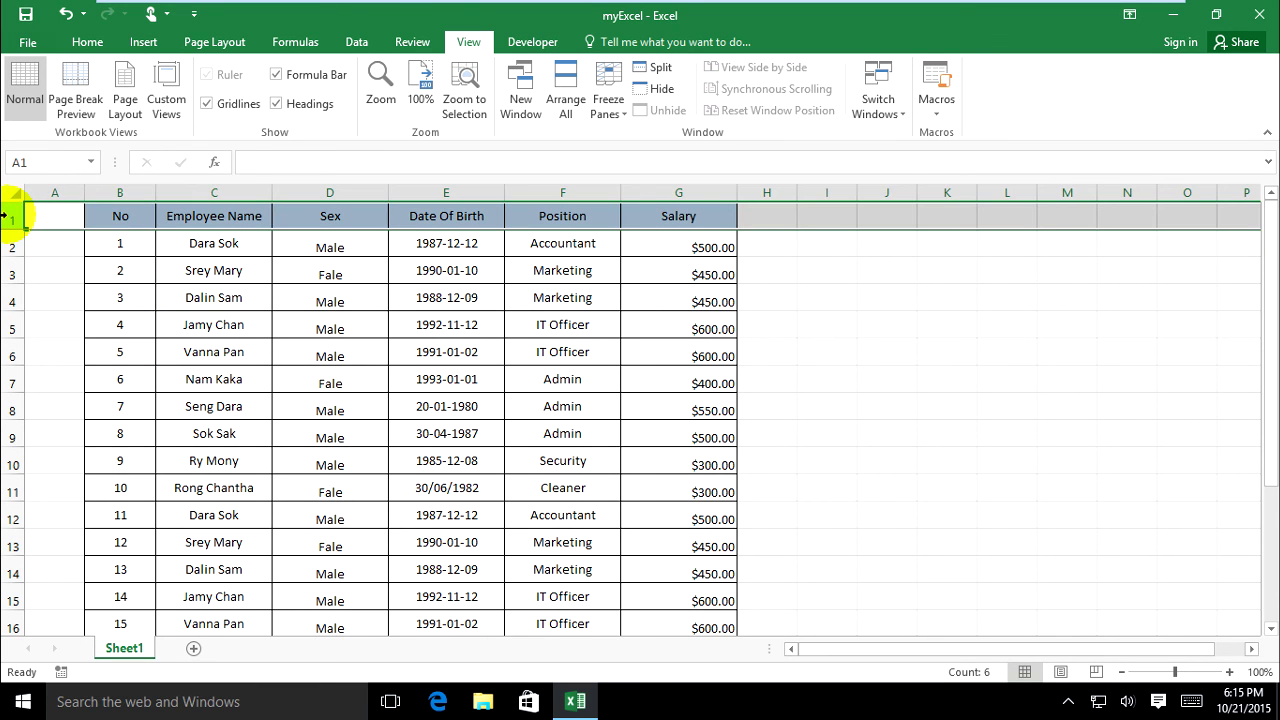
right_click(7, 216)
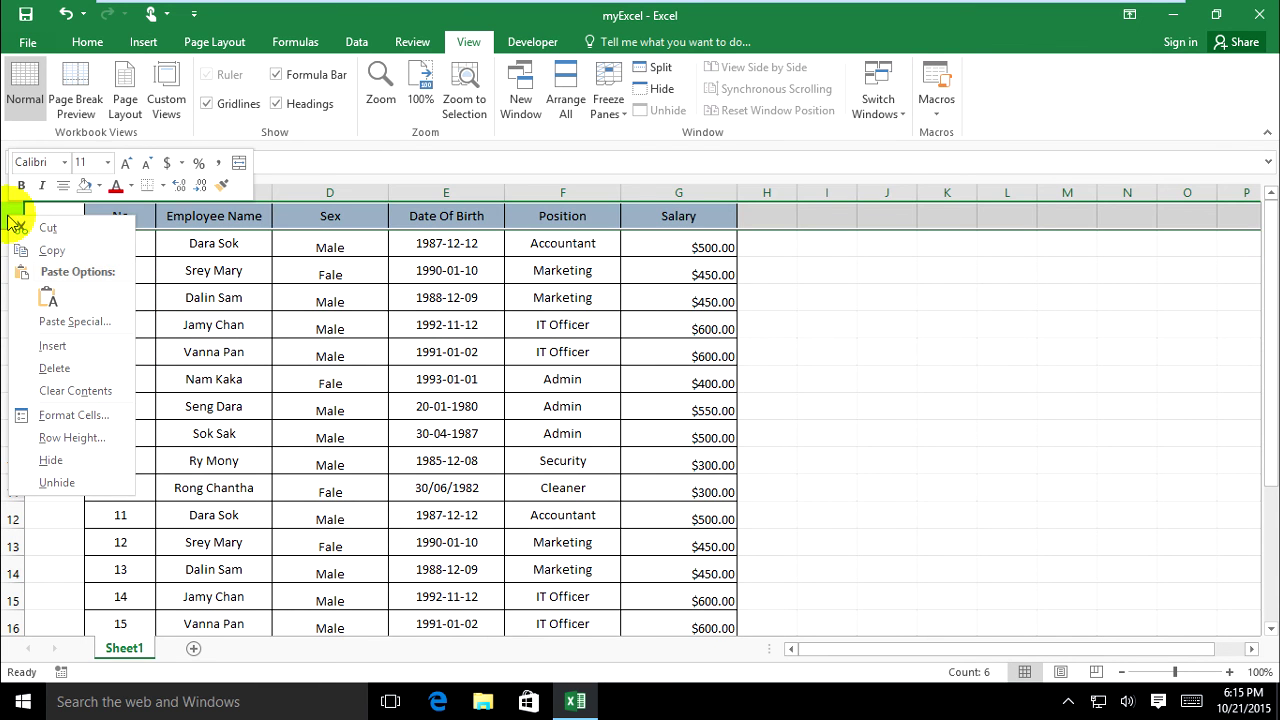
click(60, 346)
scroll(143, 320, down, 4)
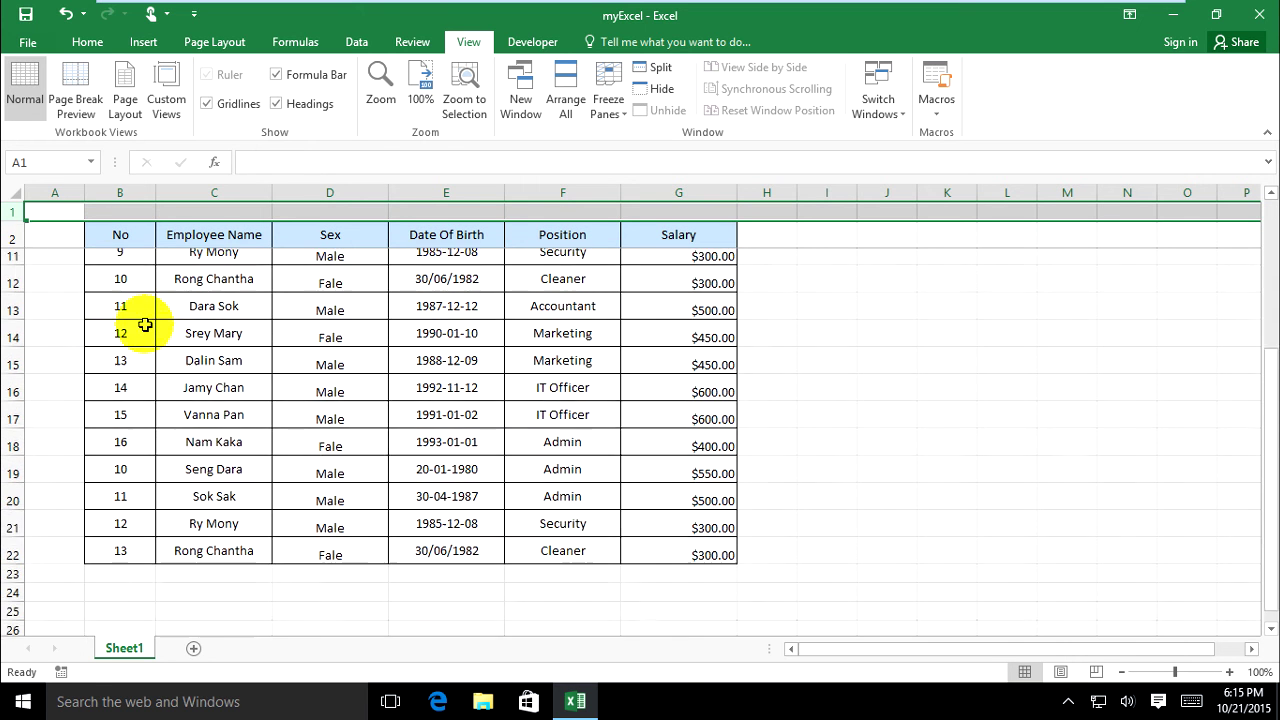
click(258, 457)
scroll(243, 357, down, 6)
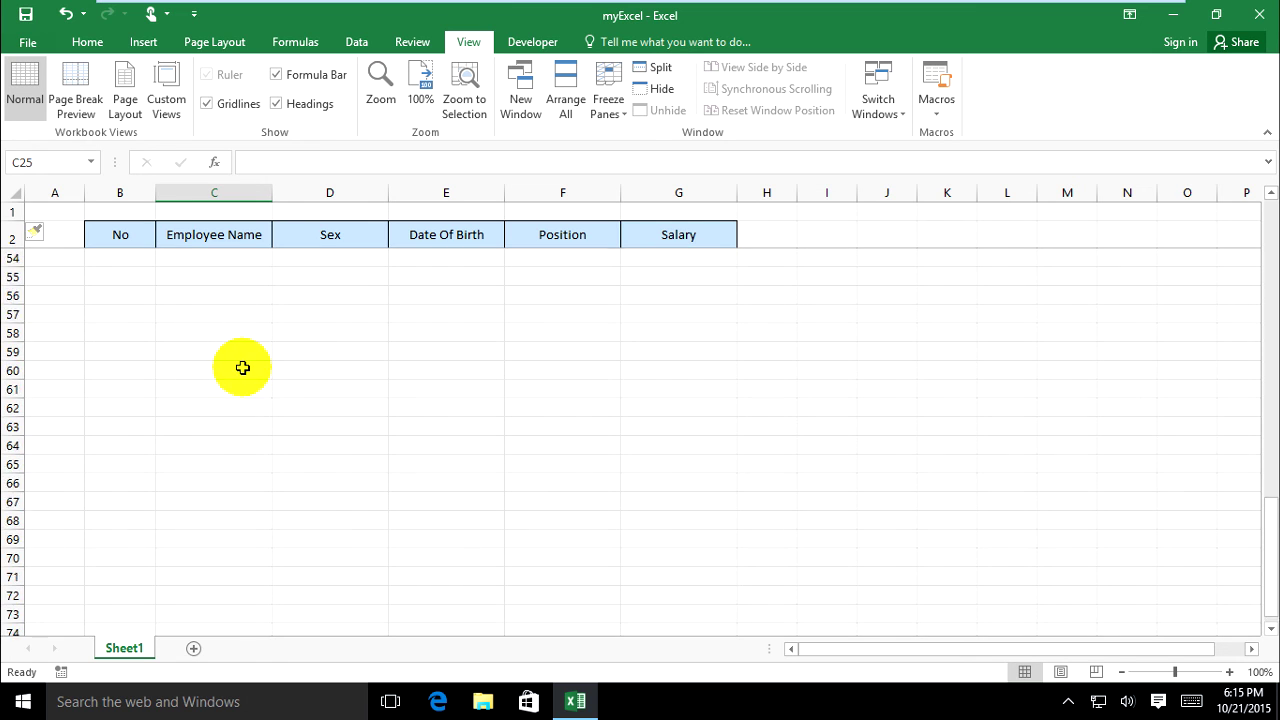
scroll(246, 374, up, 13)
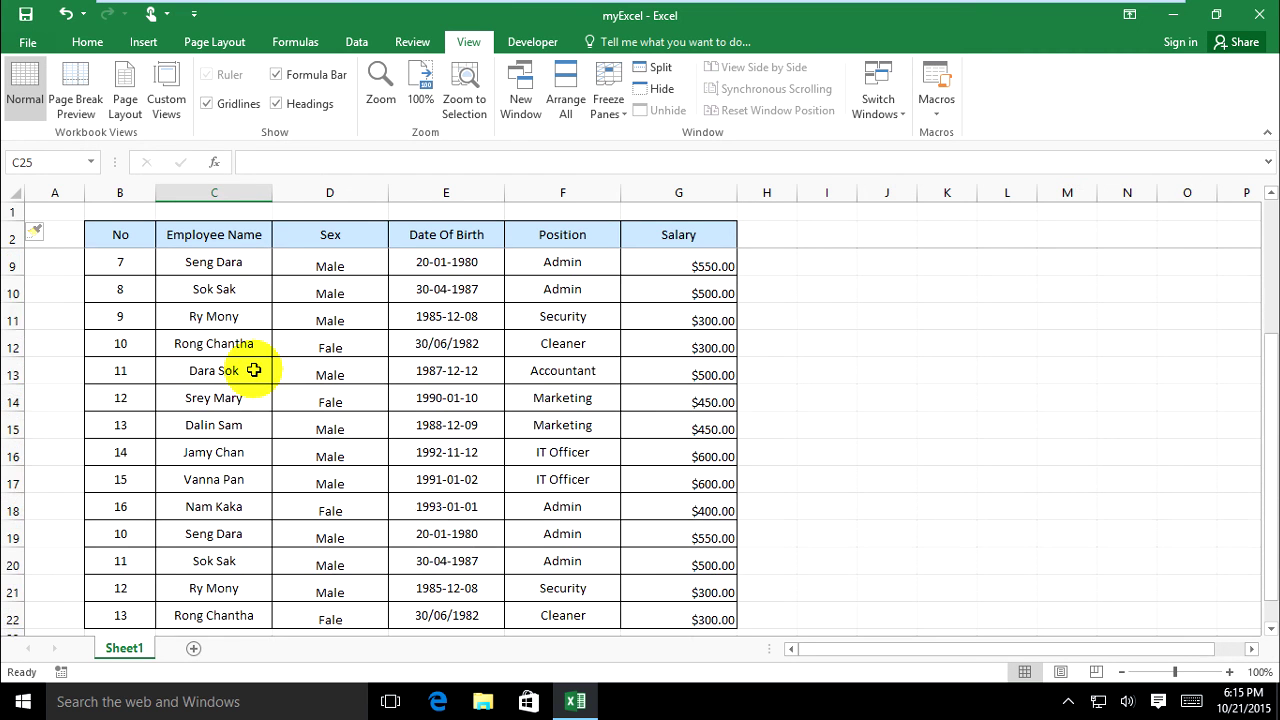
- Insert two more blank rows above the table, pushing the headers to row 4
click(10, 212)
right_click(16, 211)
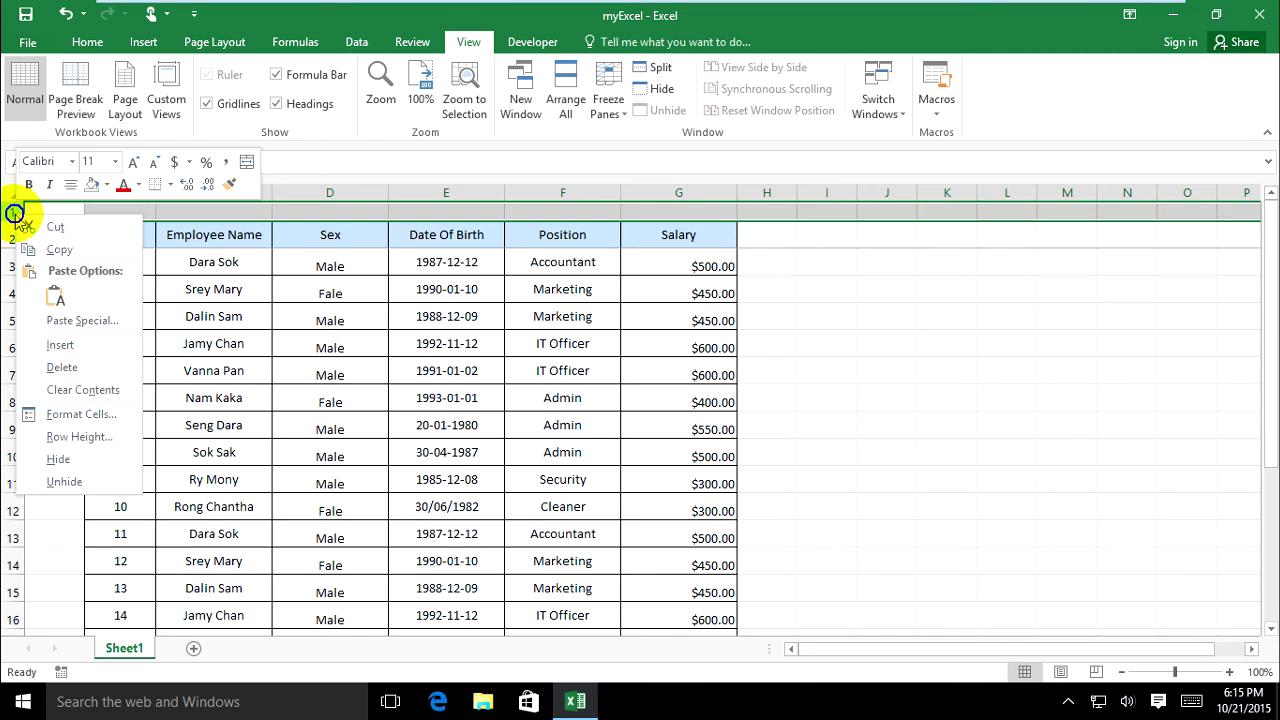
click(60, 345)
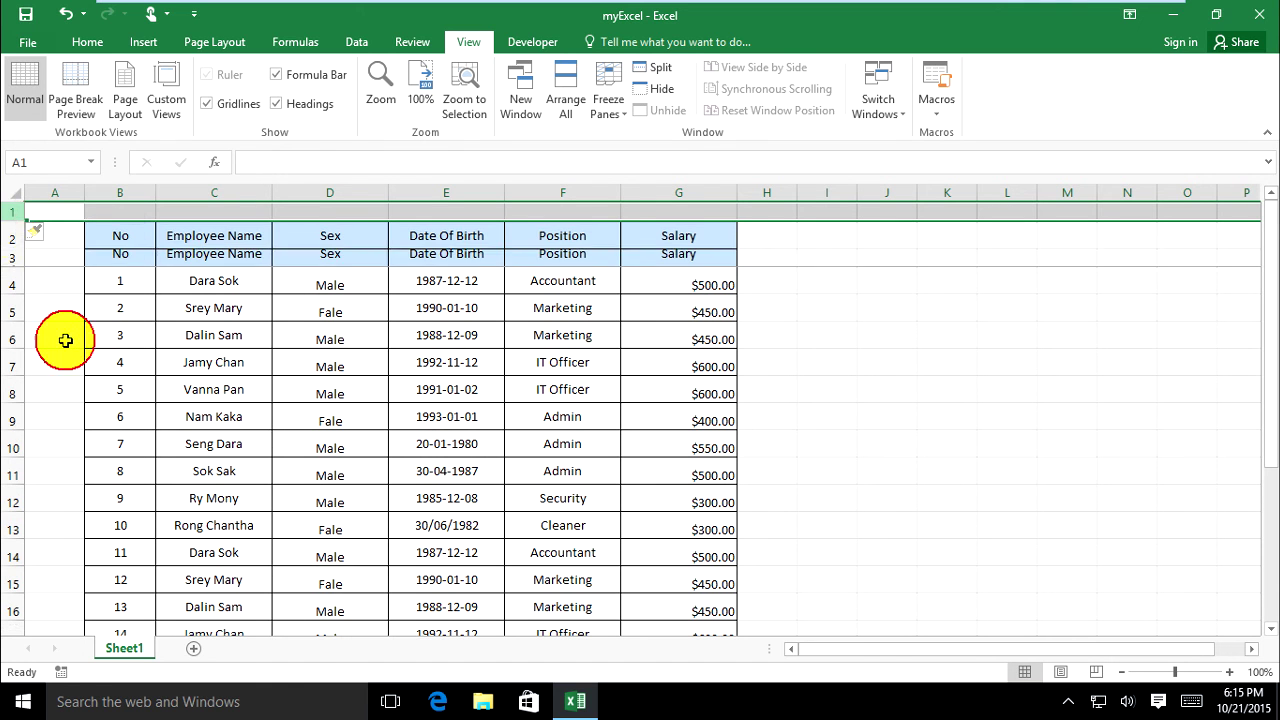
right_click(10, 216)
click(60, 348)
click(260, 362)
scroll(563, 277, down, 6)
scroll(372, 387, up, 6)
scroll(360, 338, down, 6)
scroll(363, 350, up, 1)
scroll(362, 352, down, 8)
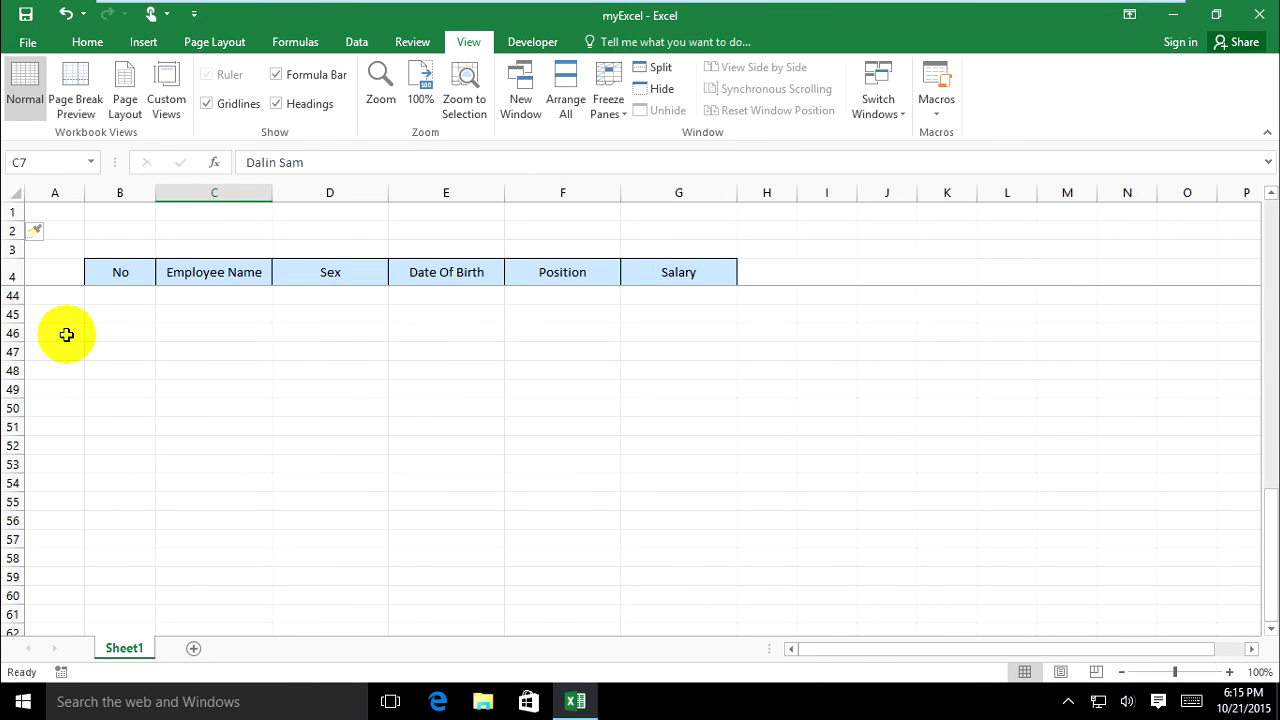
click(70, 334)
scroll(51, 250, up, 1)
click(57, 190)
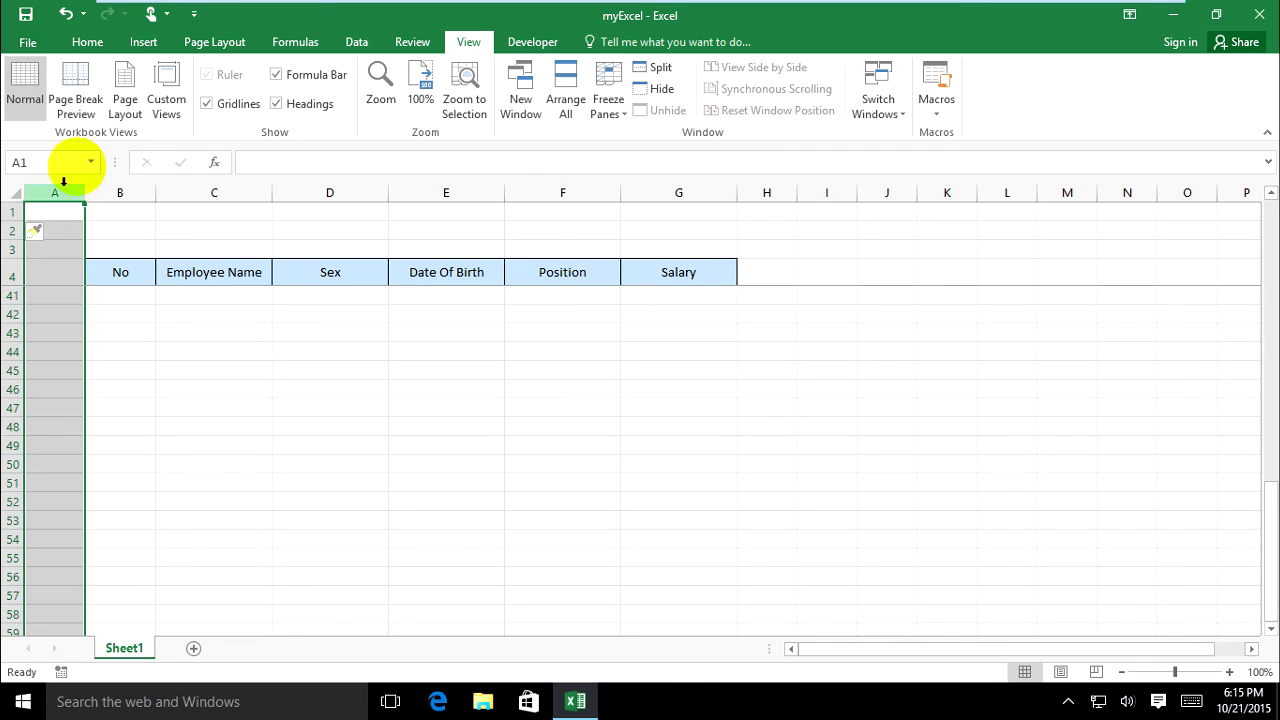
click(87, 42)
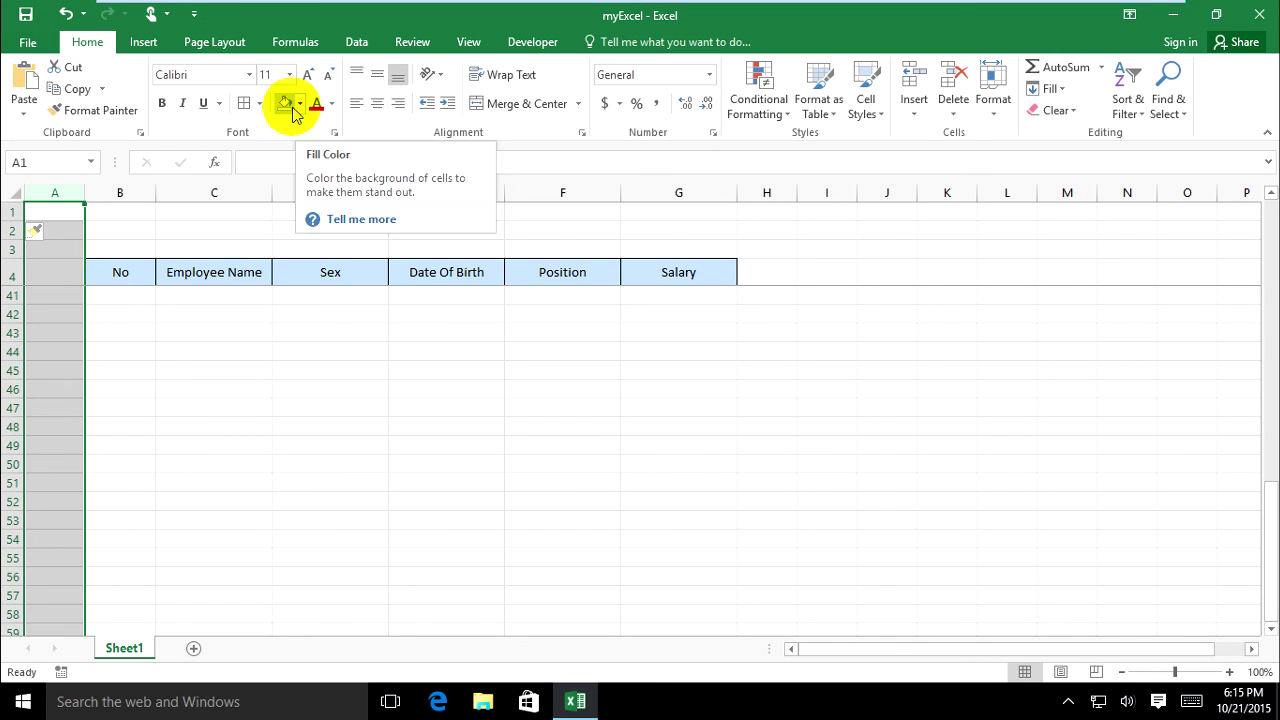
click(299, 104)
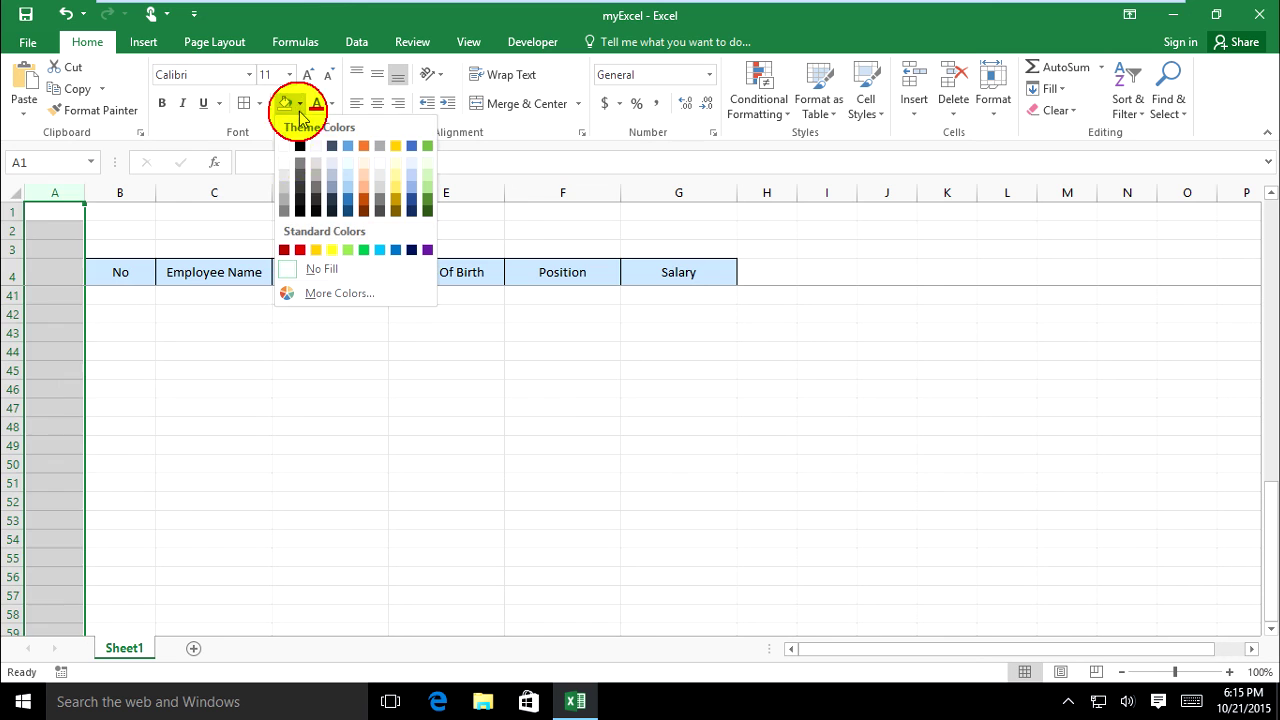
click(300, 250)
click(394, 322)
key(Tab)
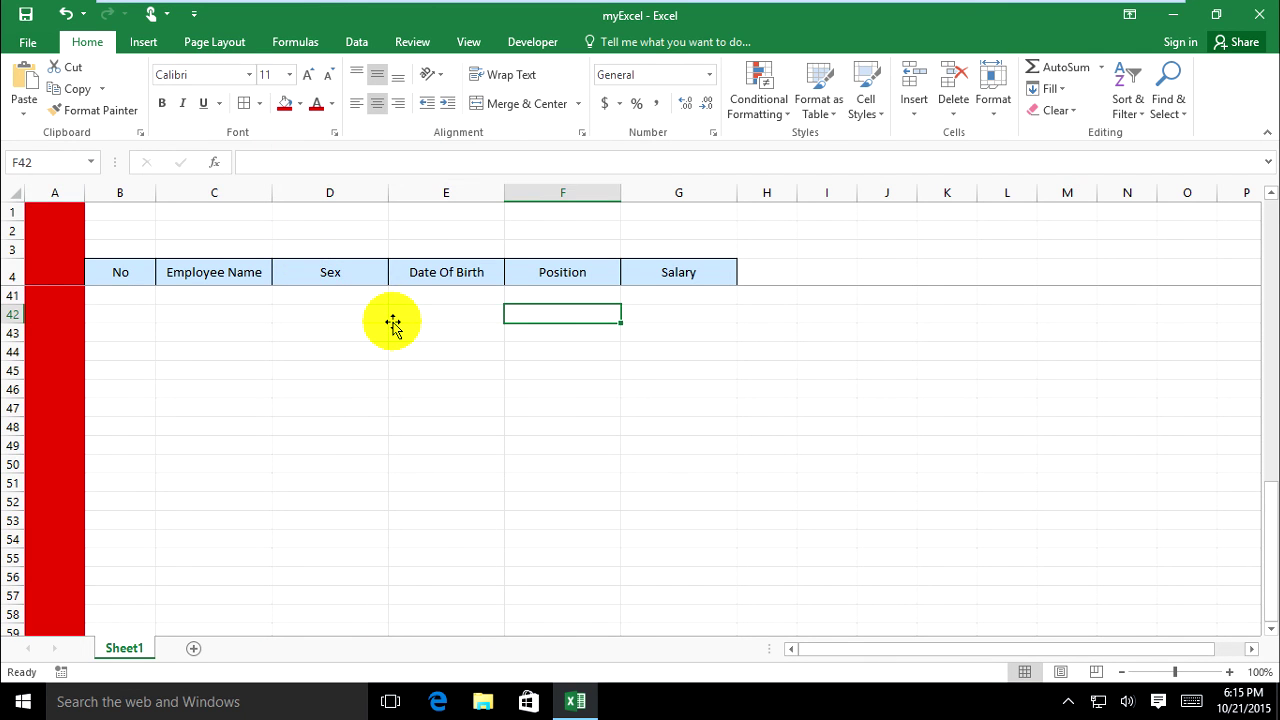
key(Tab)
key(Tab)
key(Tab)
key(Tab)
key(Tab)
key(Tab)
key(Tab)
key(Tab)
key(Tab)
key(Tab)
key(Tab)
key(Tab)
key(Tab)
key(Tab)
key(Tab)
key(Tab)
key(Tab)
key(Tab)
key(Tab)
key(Tab)
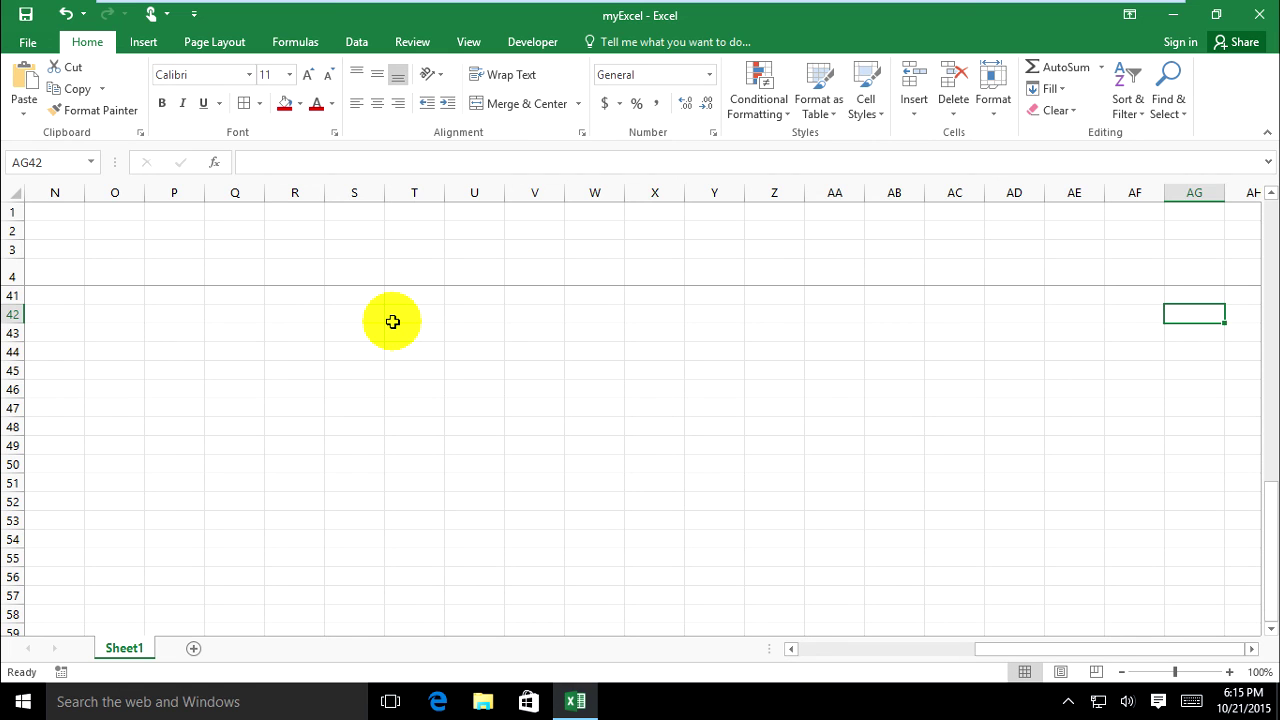
key(shift+Tab)
key(shift+Tab)
key(shift+Tab)
key(shift+Tab)
key(shift+Tab)
key(shift+Tab)
key(shift+Tab)
key(shift+Tab)
key(shift+Tab)
key(shift+Tab)
key(shift+Tab)
key(shift+Tab)
key(shift+Tab)
key(shift+Tab)
key(shift+Tab)
key(shift+Tab)
key(shift+Tab)
key(shift+Tab)
key(shift+Tab)
key(shift+Tab)
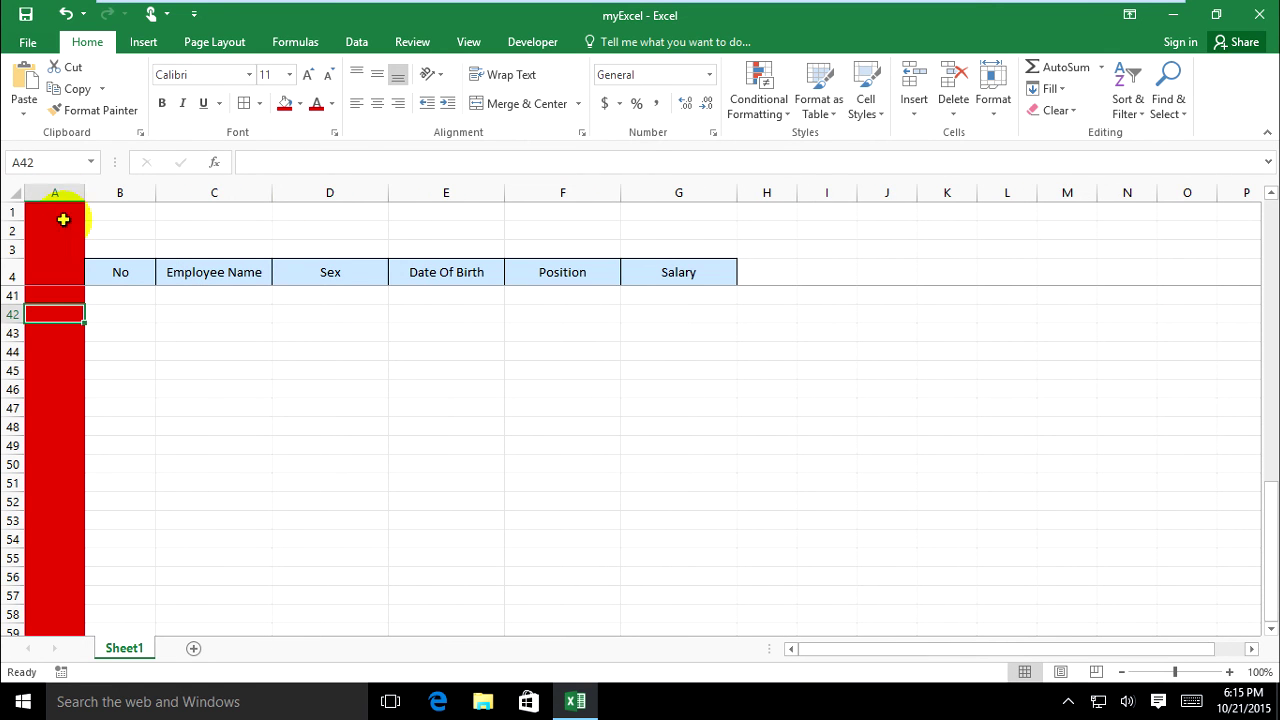
click(58, 194)
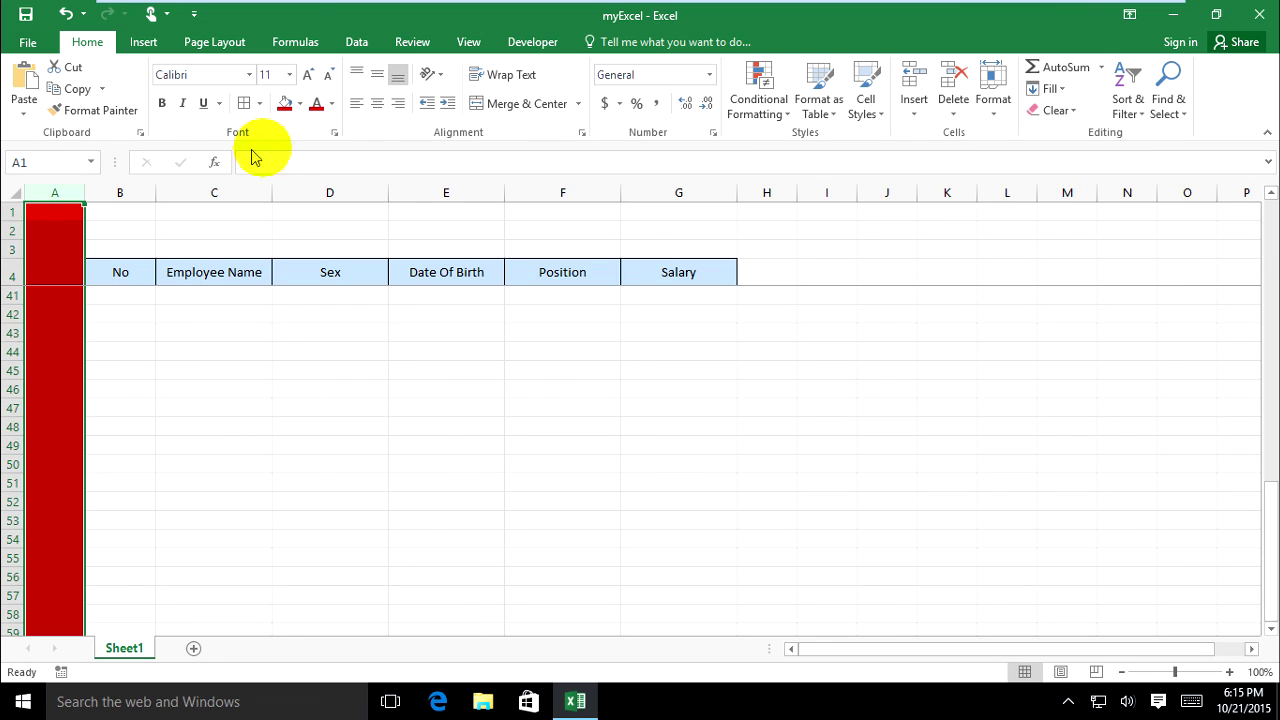
click(301, 105)
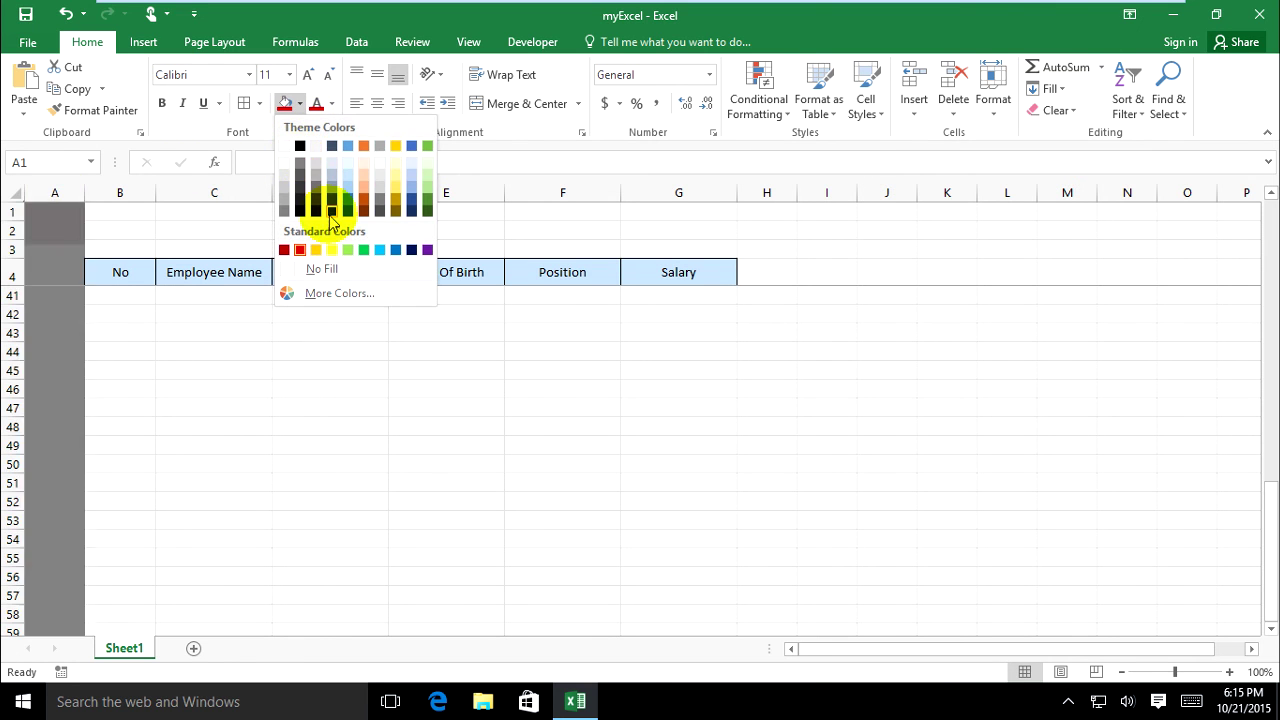
click(322, 270)
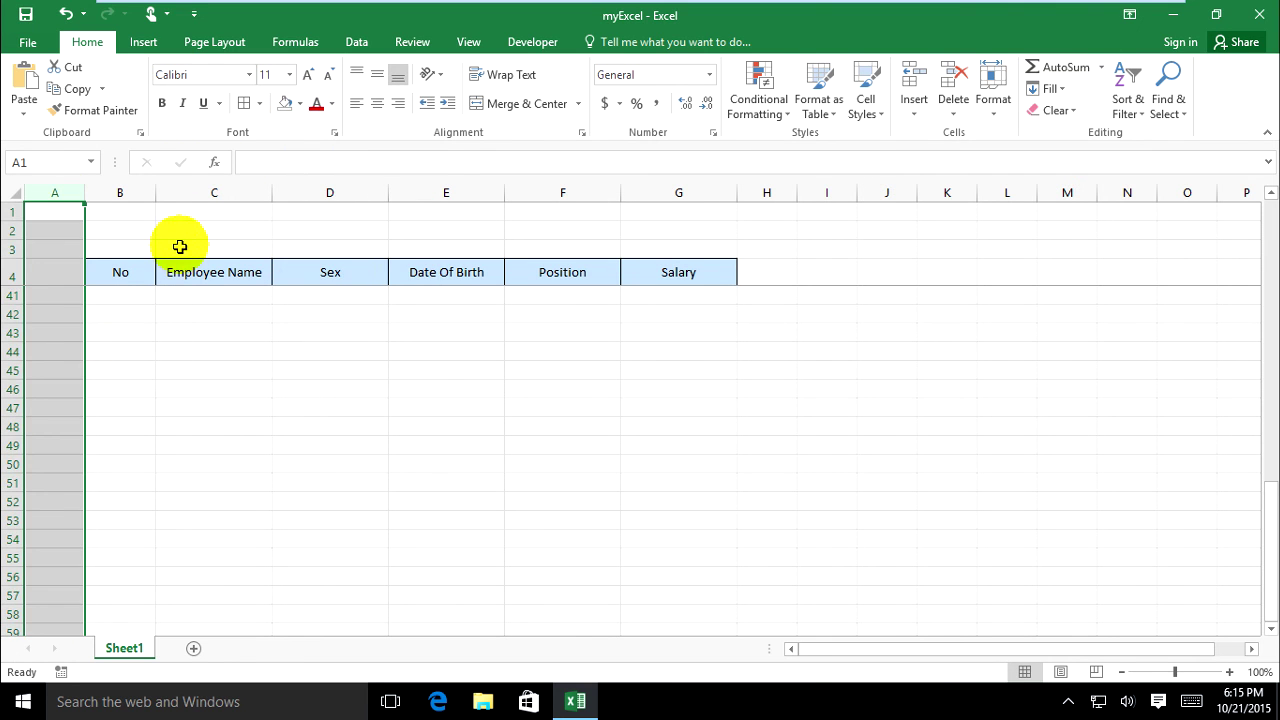
- Merge and centre B2:G2 and enter the title 'Employees Report', correcting its spelling
drag(129, 231, 688, 235)
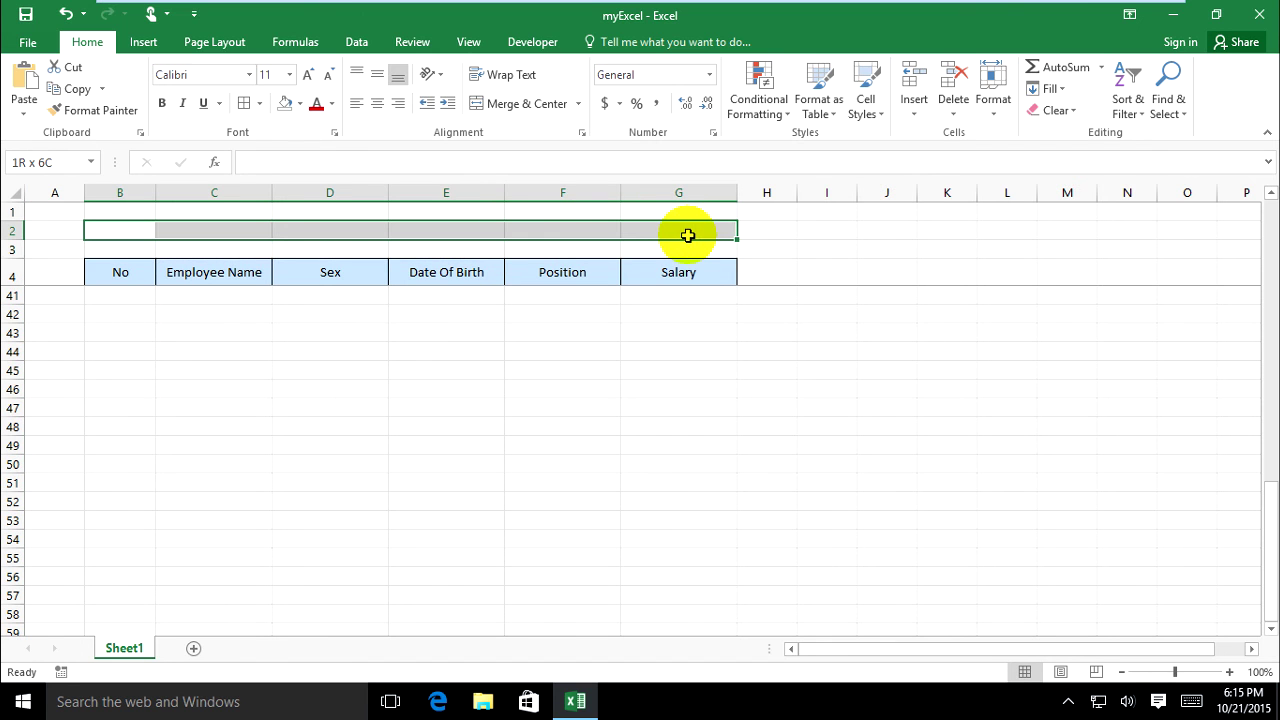
click(514, 105)
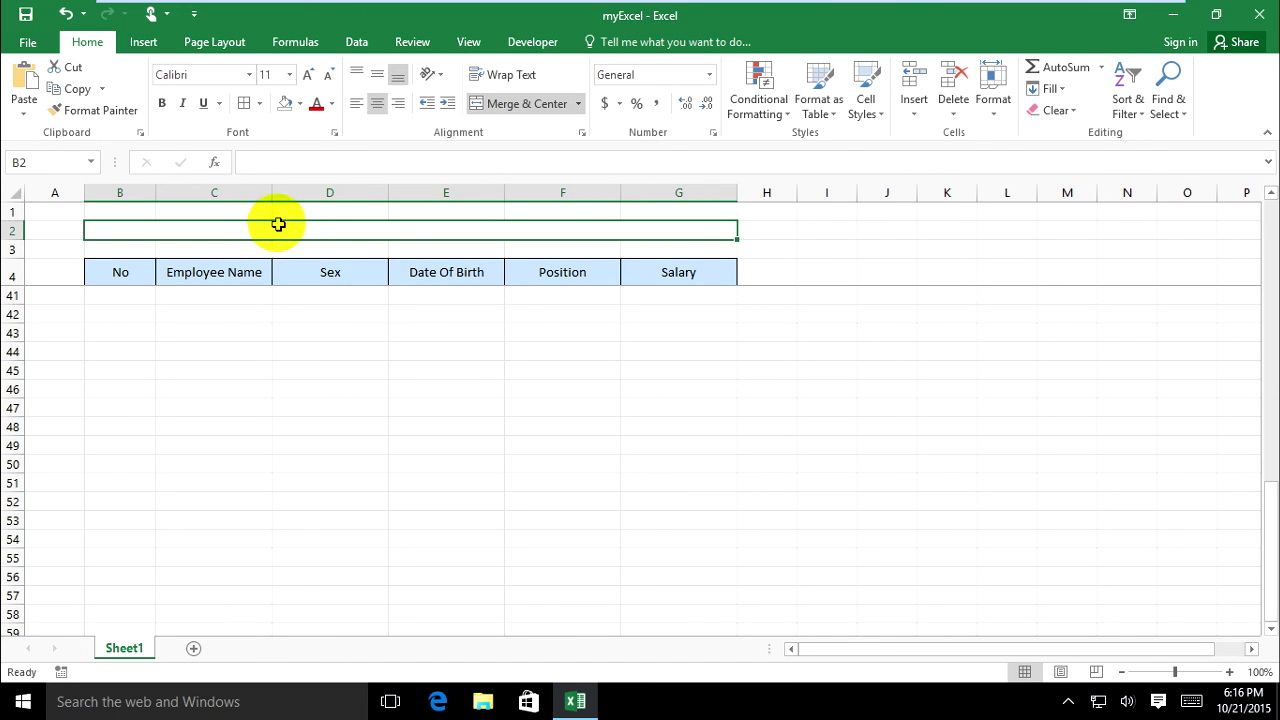
double_click(314, 228)
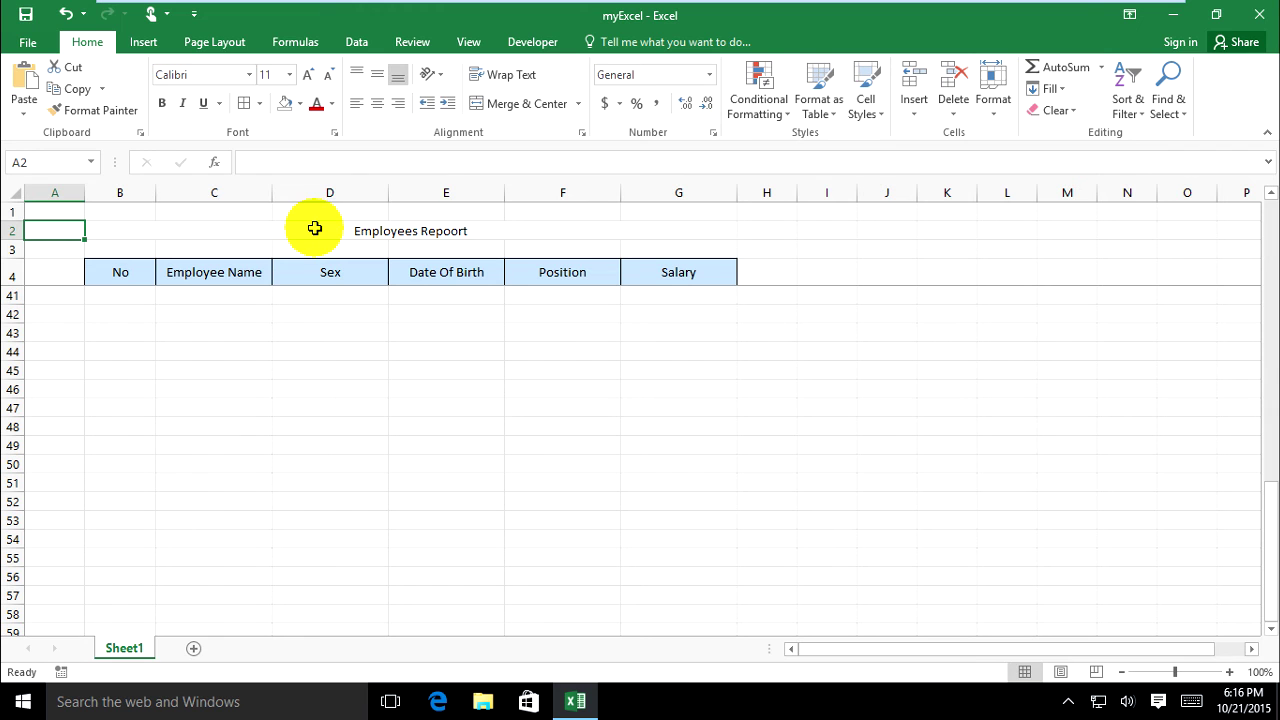
click(456, 230)
double_click(456, 230)
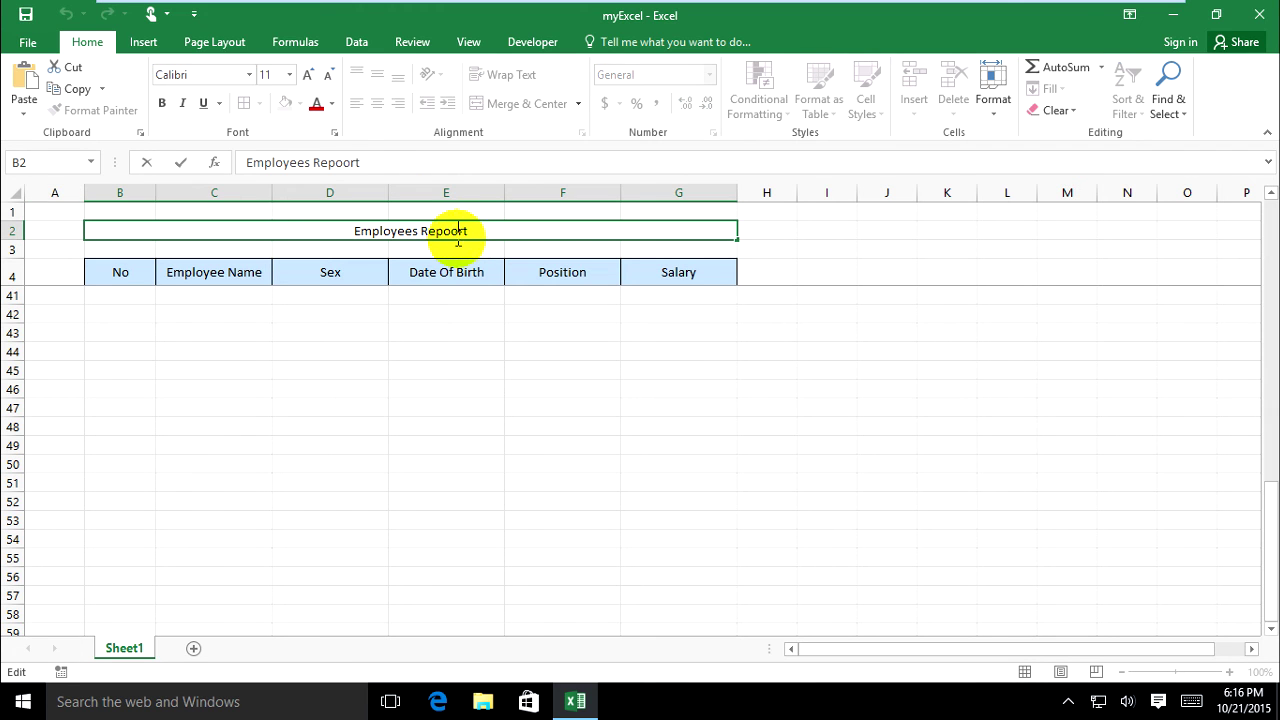
click(478, 334)
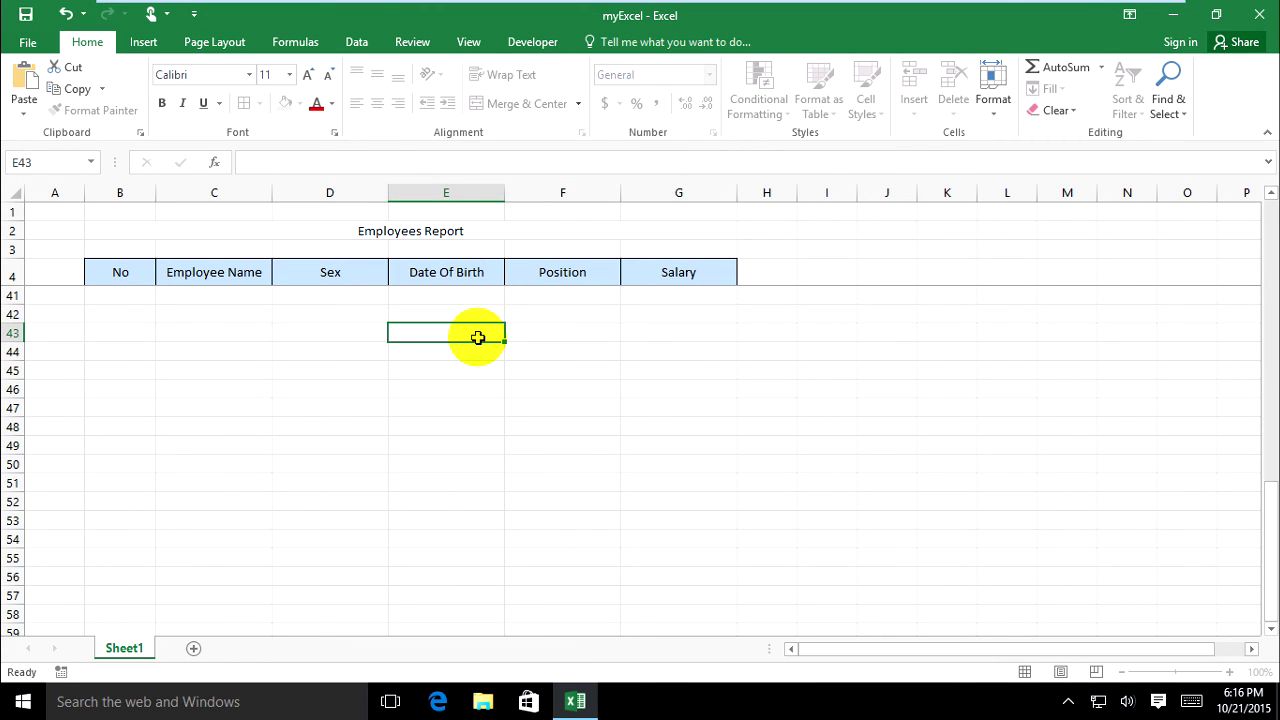
- Make row 2 taller and middle-align the title vertically
drag(11, 241, 9, 266)
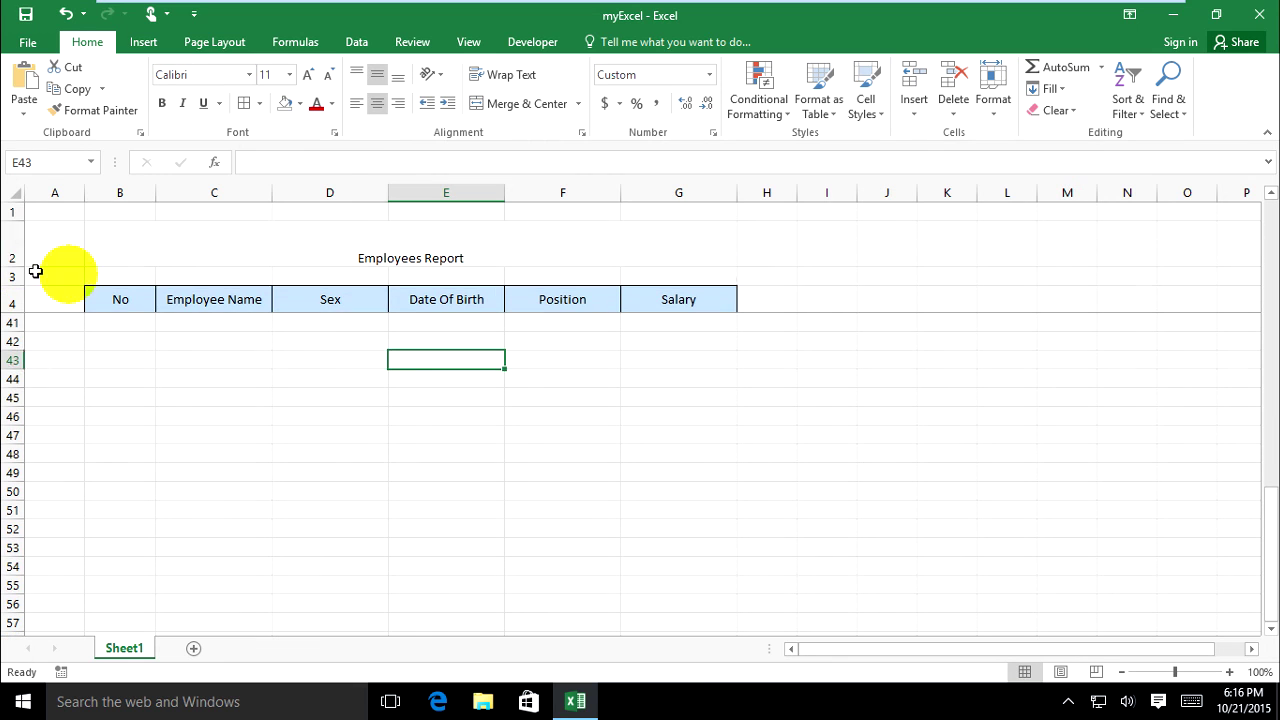
click(223, 249)
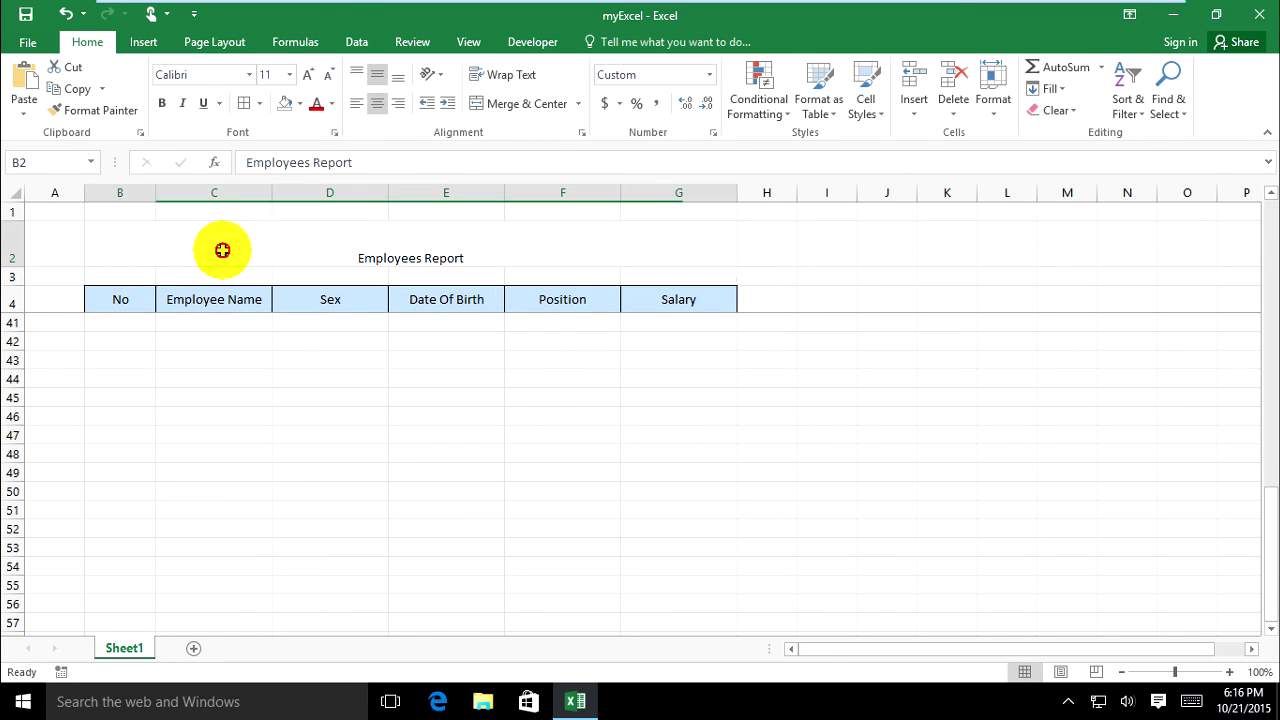
click(377, 74)
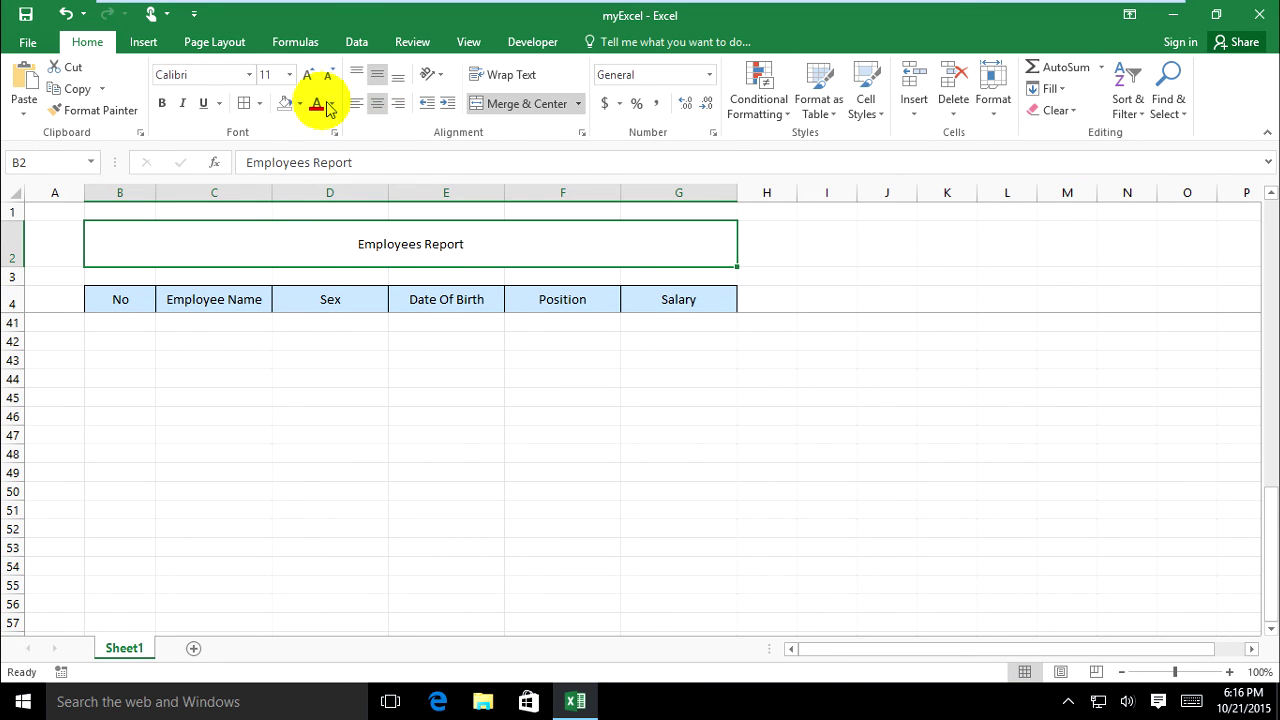
- Make the 'Employees Report' title bold and increase its font size twice
click(164, 103)
click(218, 105)
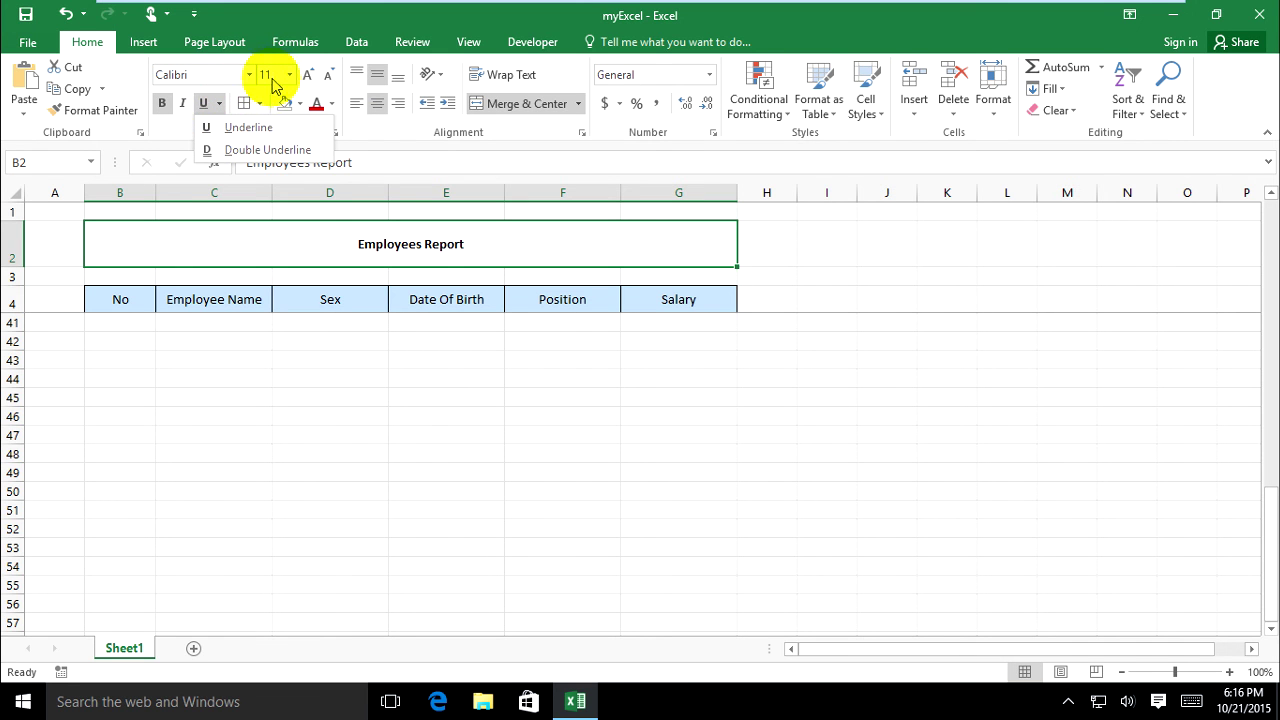
click(302, 76)
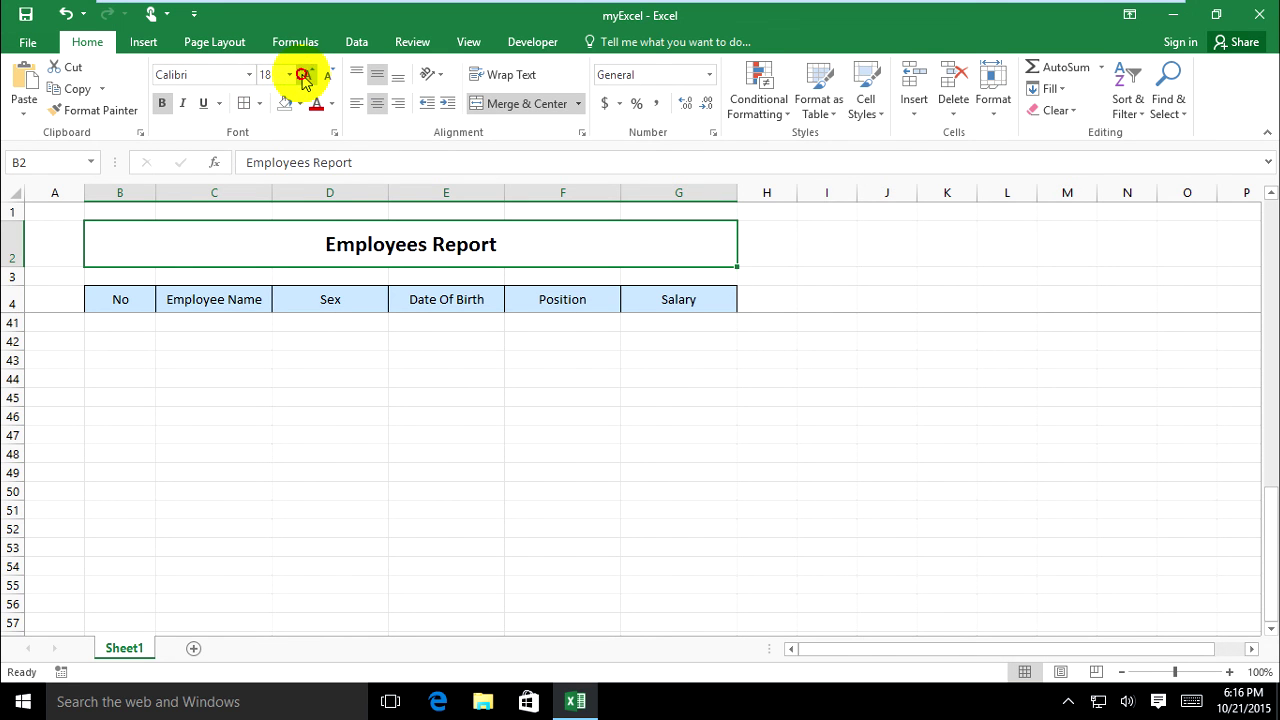
click(305, 78)
click(329, 358)
- Scroll to check the frozen title and headings, then select cell A6
scroll(250, 412, down, 4)
scroll(246, 420, up, 16)
scroll(256, 420, down, 2)
scroll(256, 420, down, 9)
scroll(257, 423, up, 11)
scroll(257, 430, down, 12)
scroll(257, 446, up, 12)
scroll(258, 446, down, 5)
scroll(262, 449, up, 5)
scroll(271, 452, down, 10)
scroll(272, 456, up, 10)
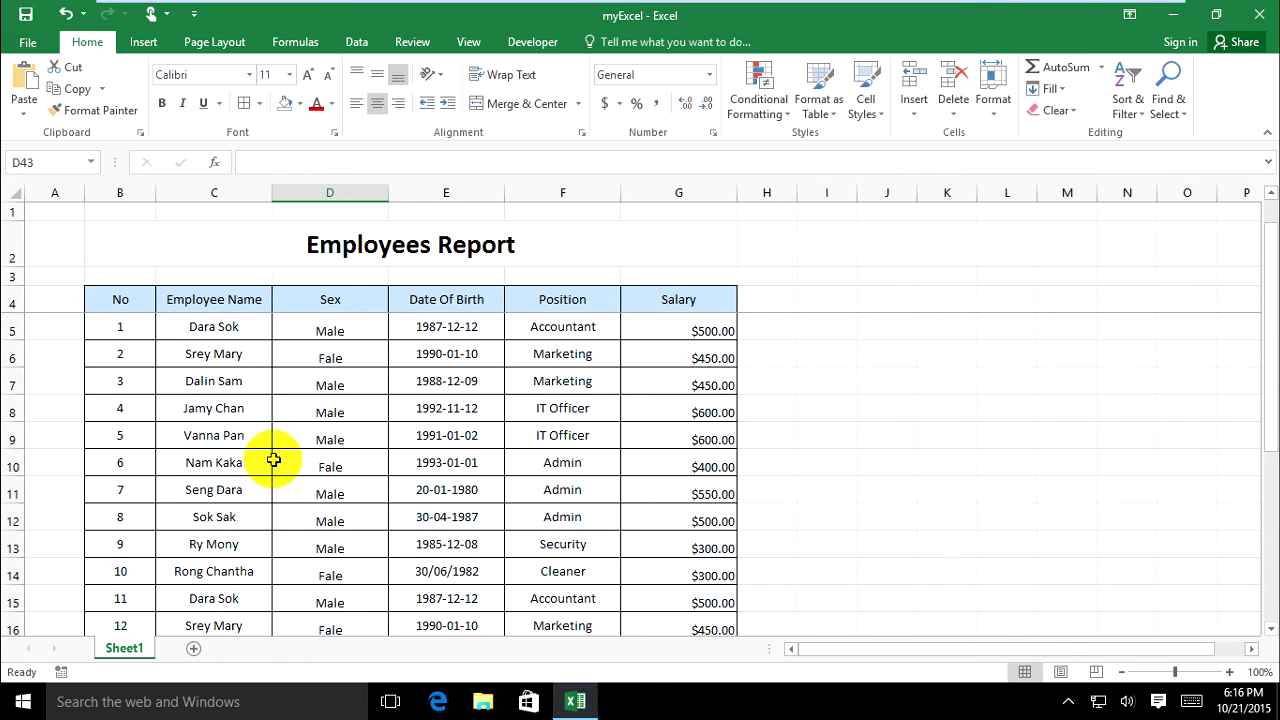
click(57, 350)
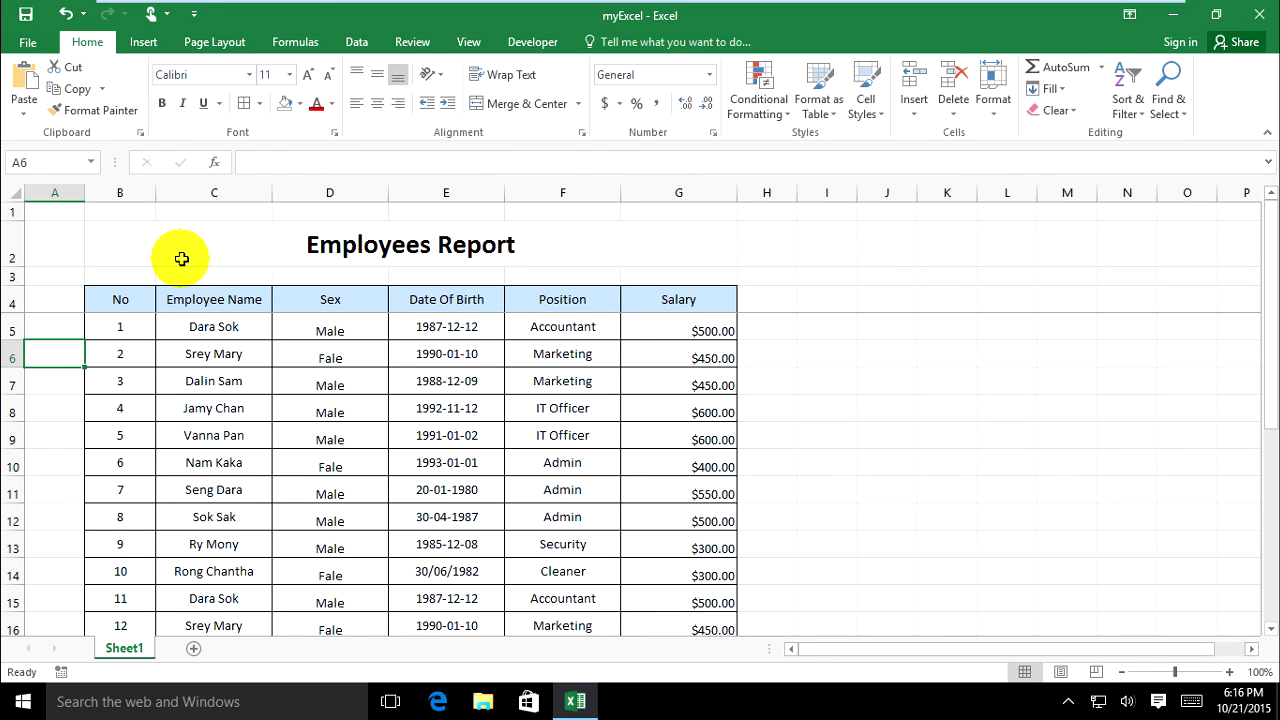
scroll(129, 265, down, 4)
scroll(125, 285, up, 4)
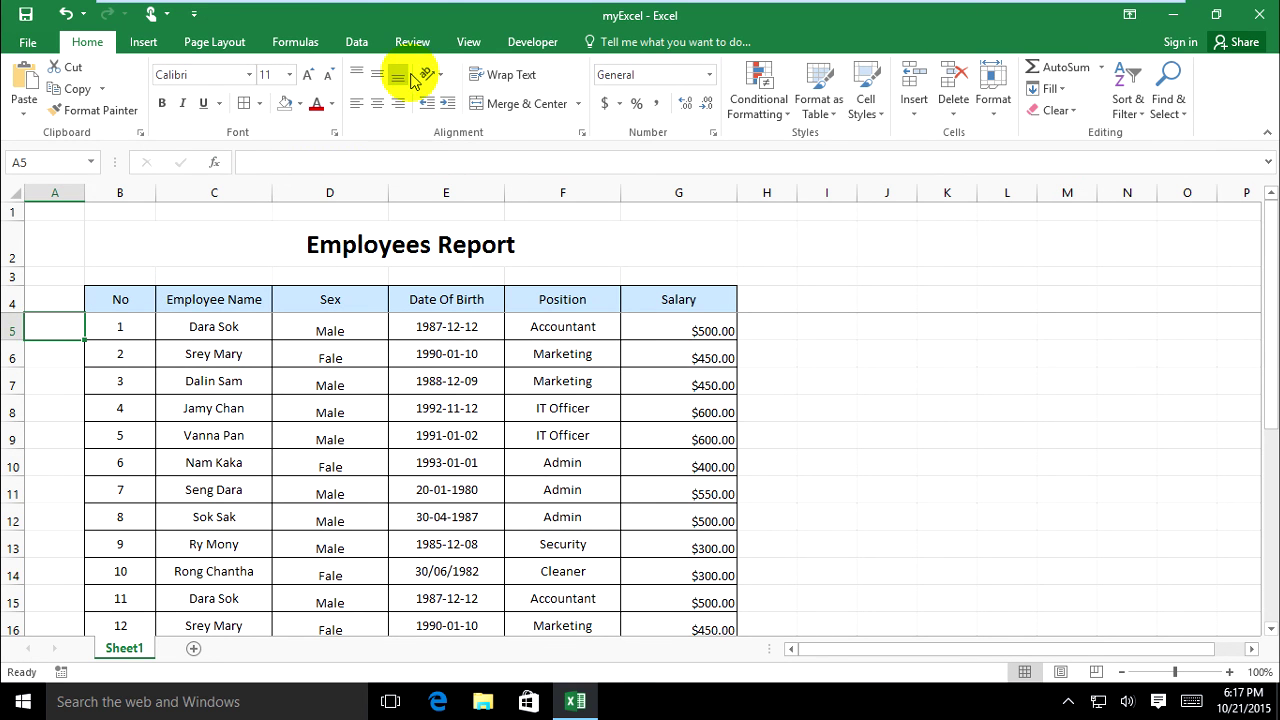
- Change the freeze setting to Freeze First Column and scroll to check it
click(472, 43)
click(610, 108)
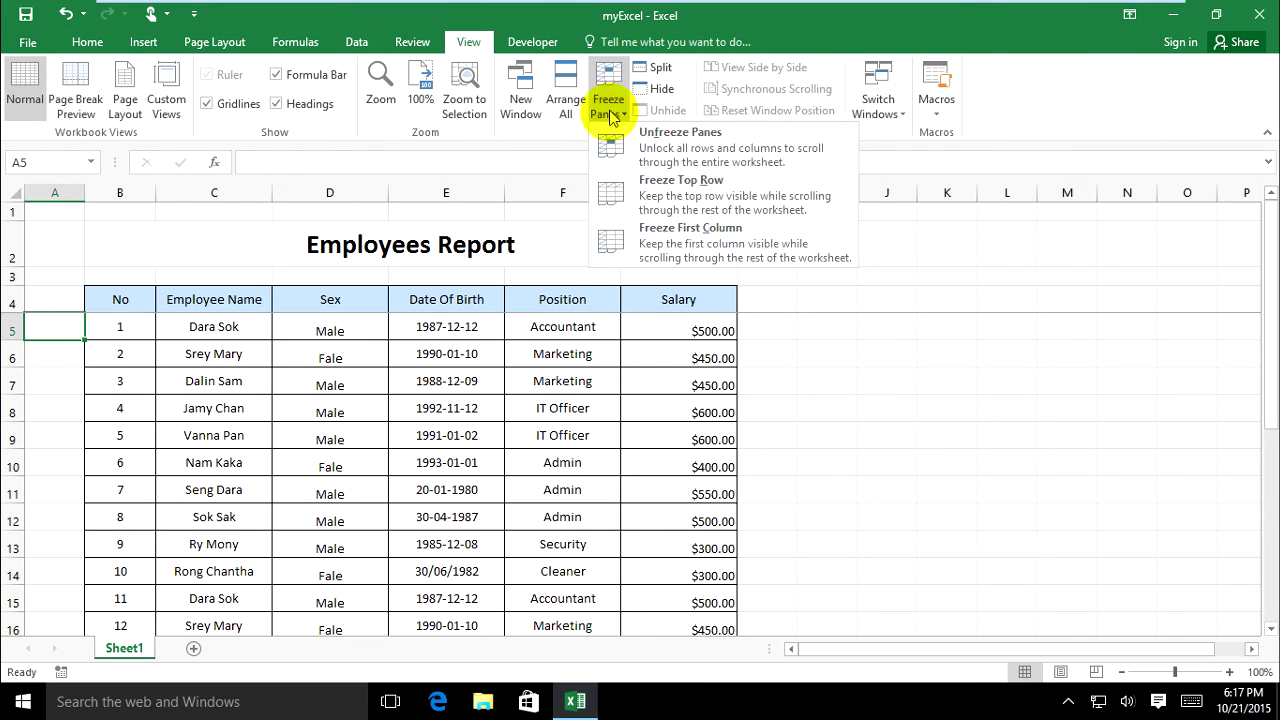
click(692, 240)
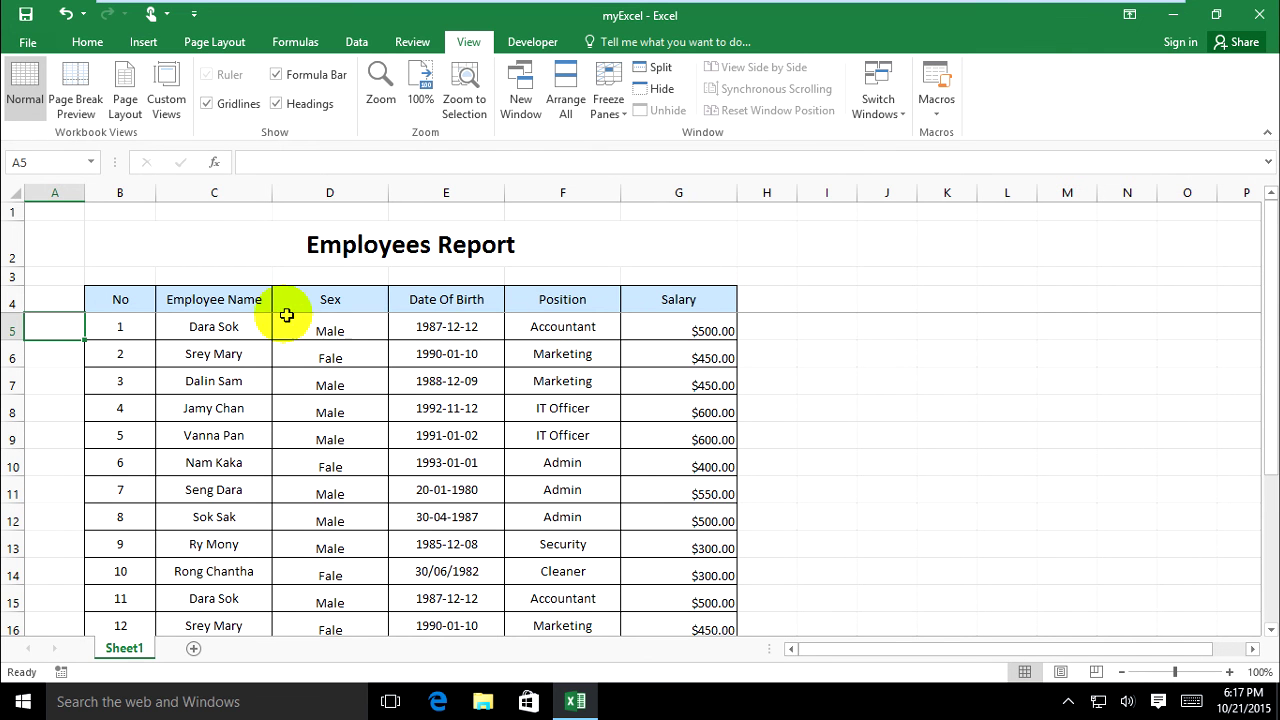
scroll(285, 318, down, 8)
scroll(282, 318, up, 8)
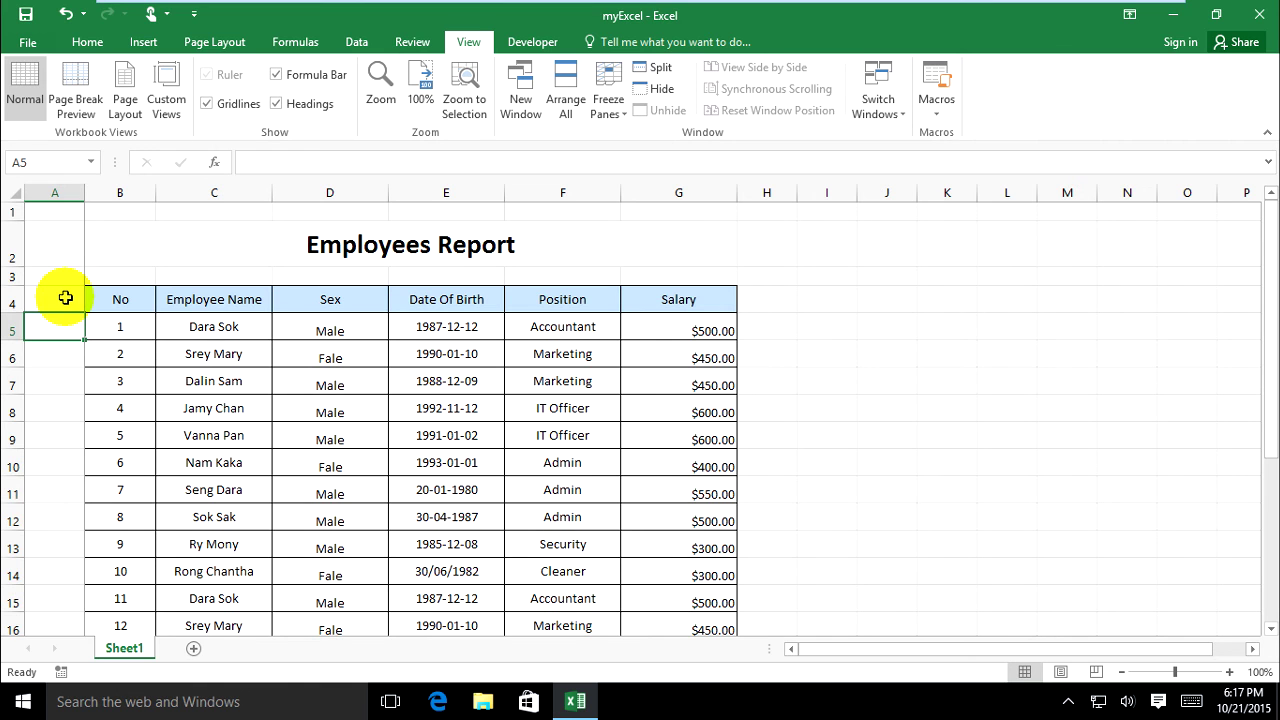
- Select A1:A24 in column A after a trial selection of A1:G16
drag(60, 216, 126, 457)
click(55, 408)
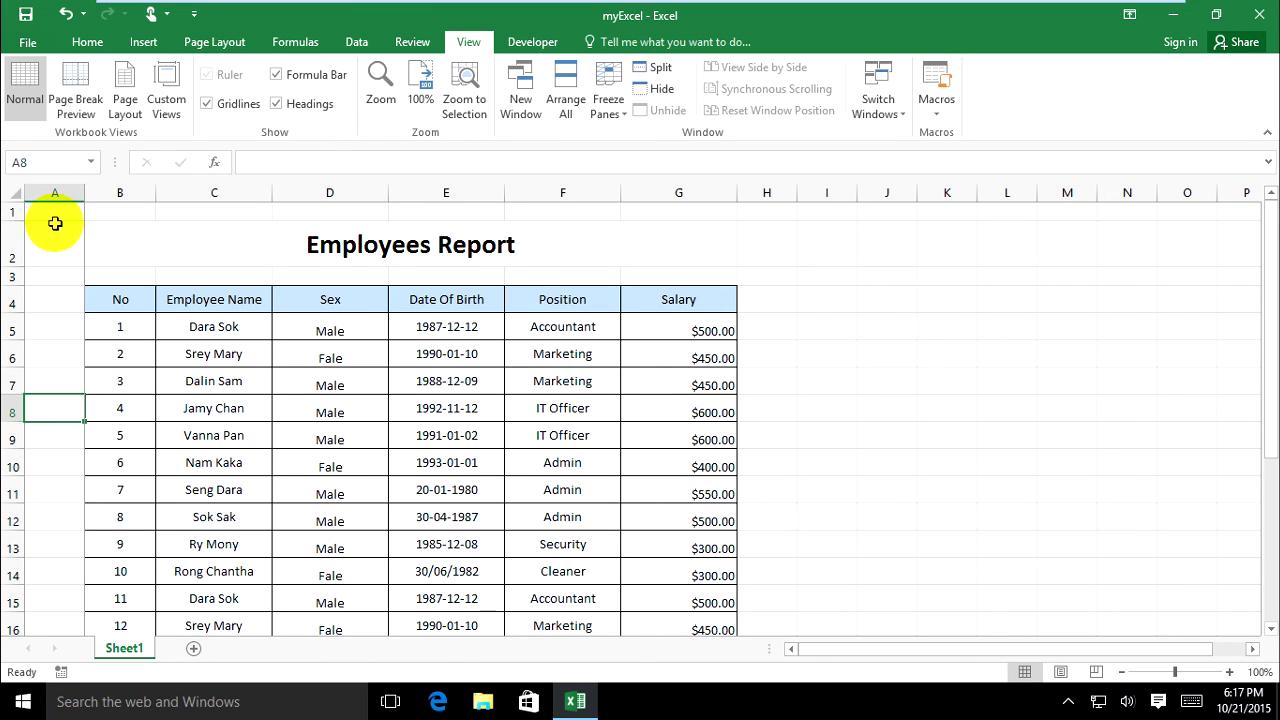
drag(54, 214, 72, 534)
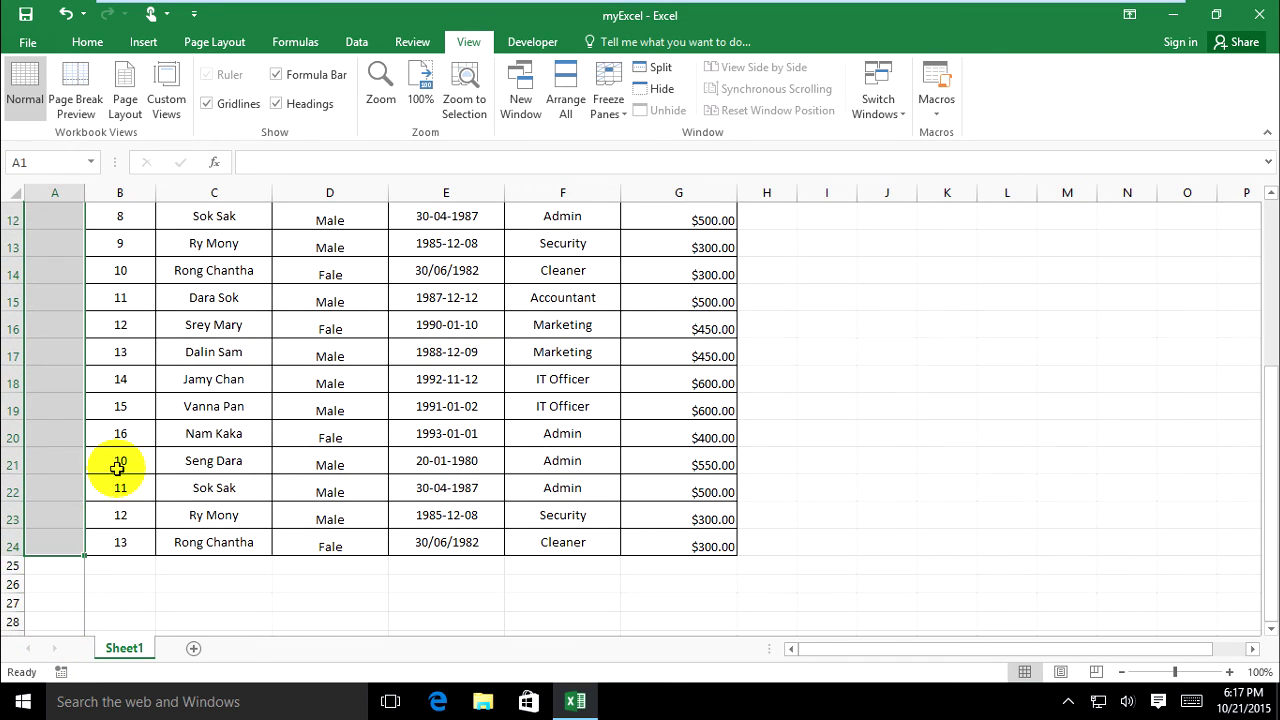
- Merge the selected cells A1:A24 into one tall cell and enter 'Employees Report' in it
scroll(114, 466, up, 4)
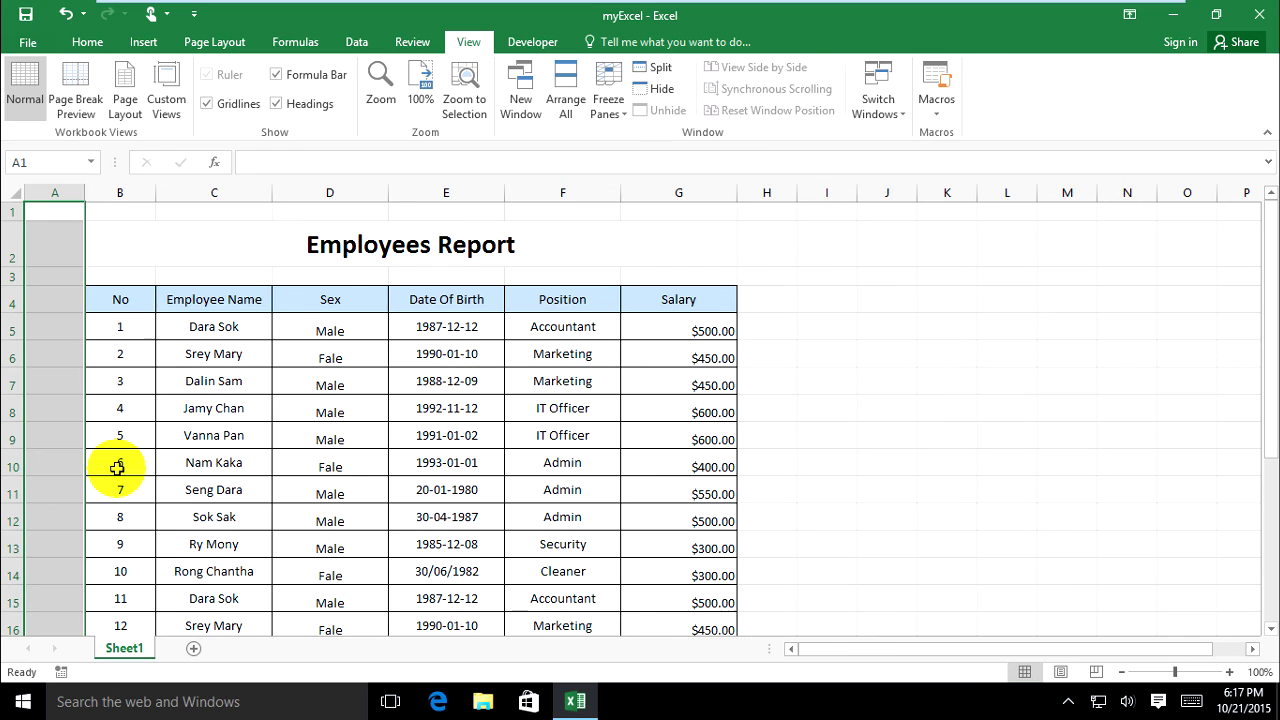
click(87, 42)
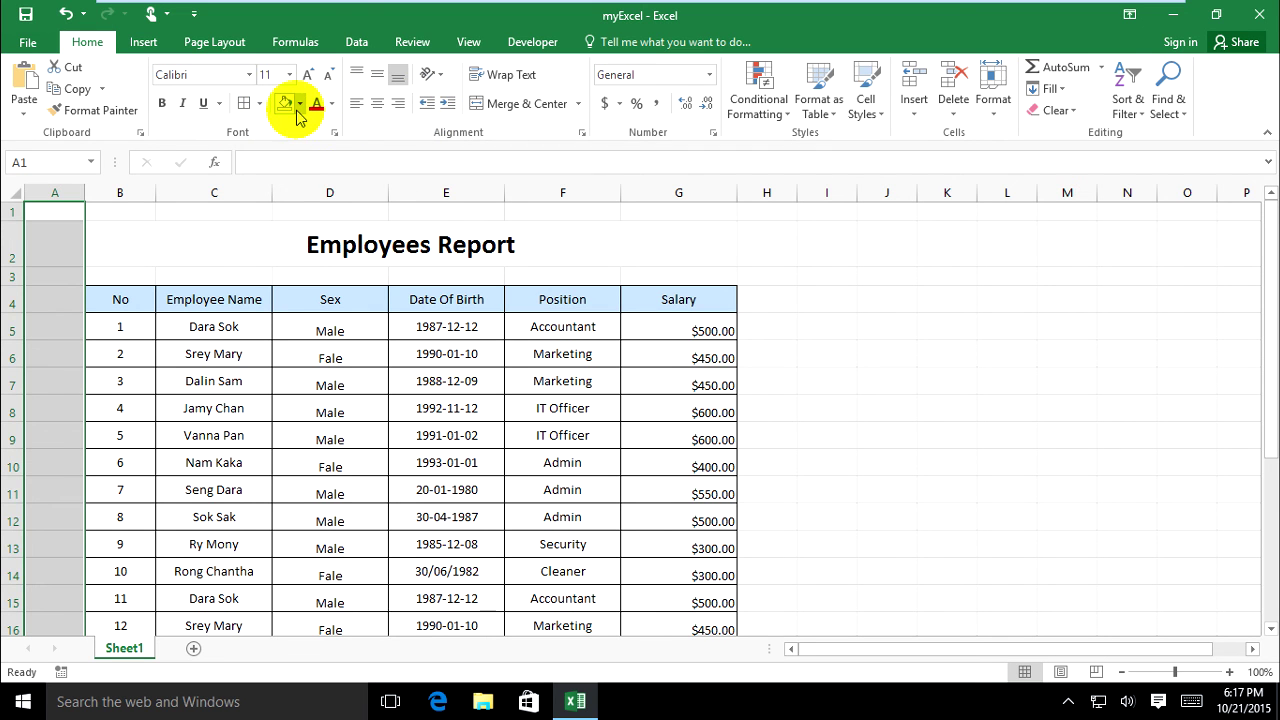
click(527, 103)
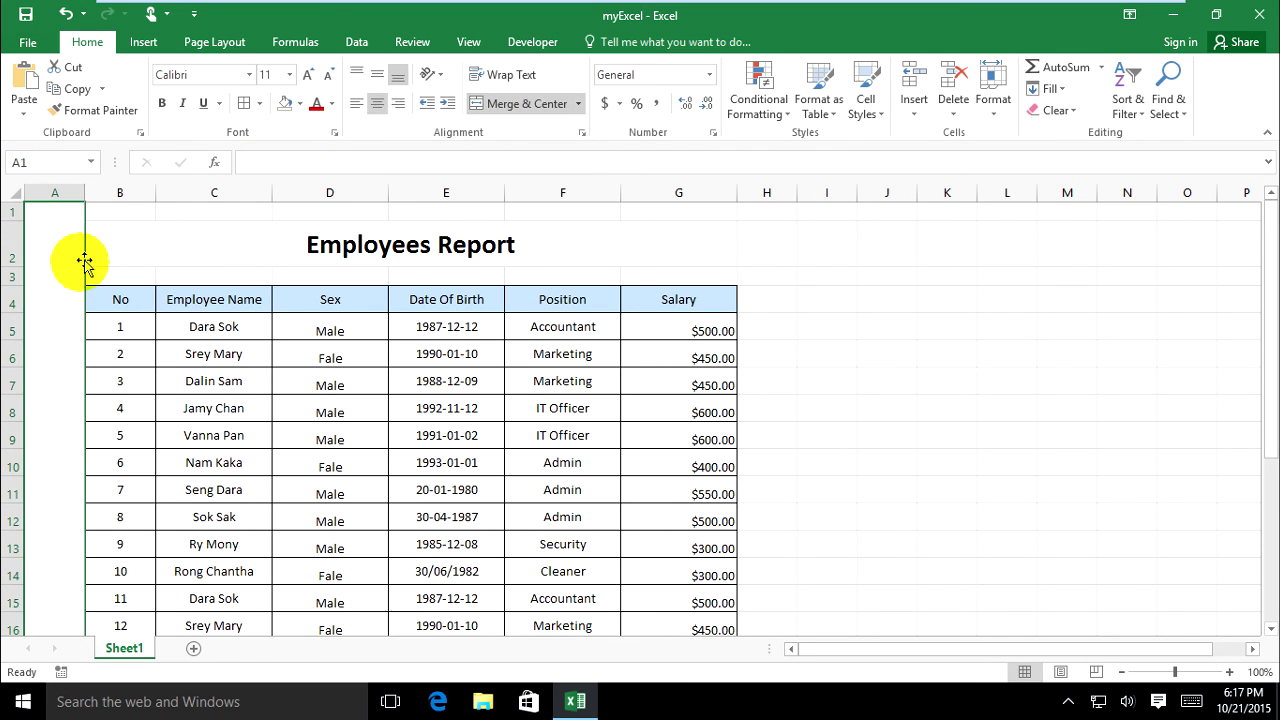
click(47, 381)
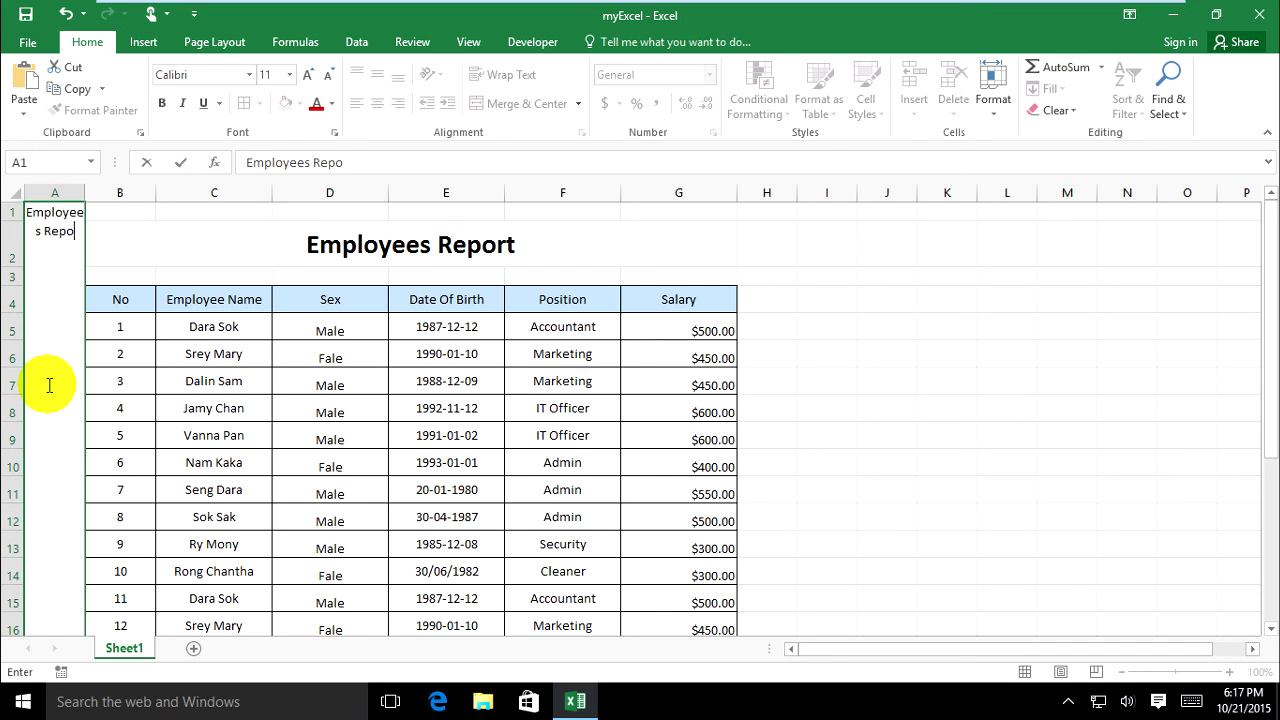
- Finish the 'Employees Report' entry and middle-align the merged column A cell
key(Escape)
click(180, 248)
scroll(40, 346, down, 5)
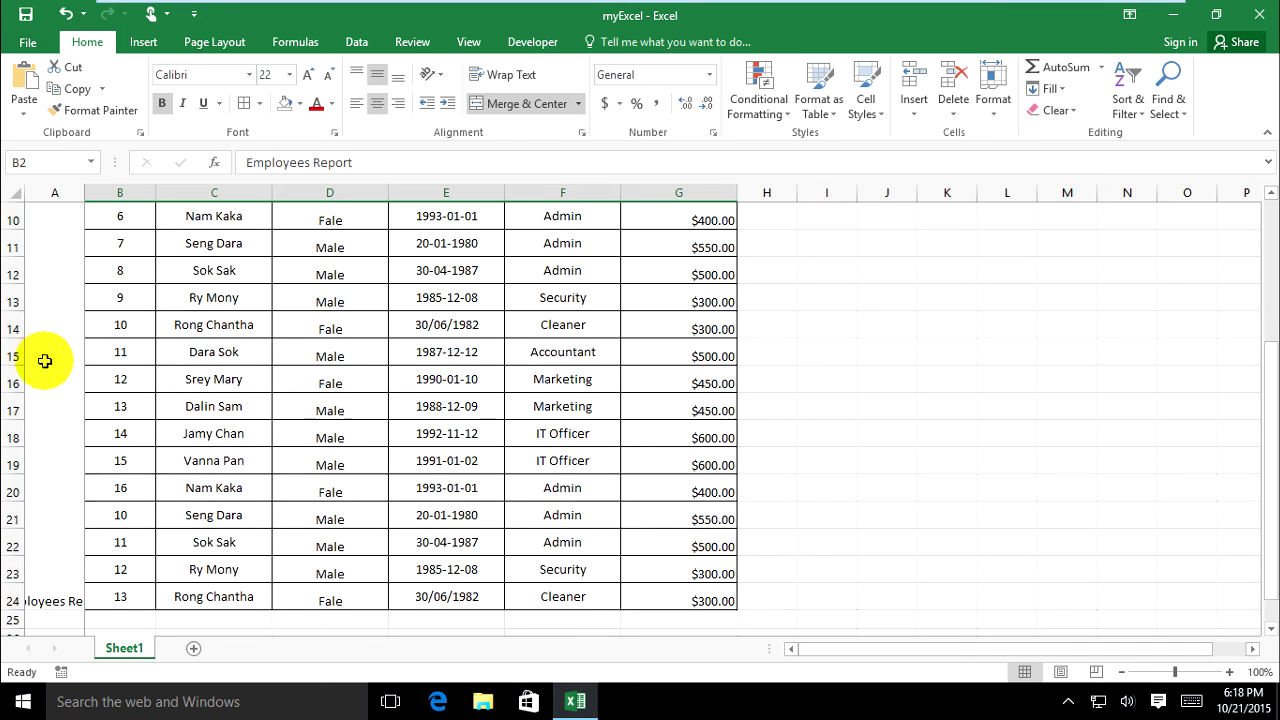
key(ctrl+z)
scroll(91, 391, up, 4)
click(378, 75)
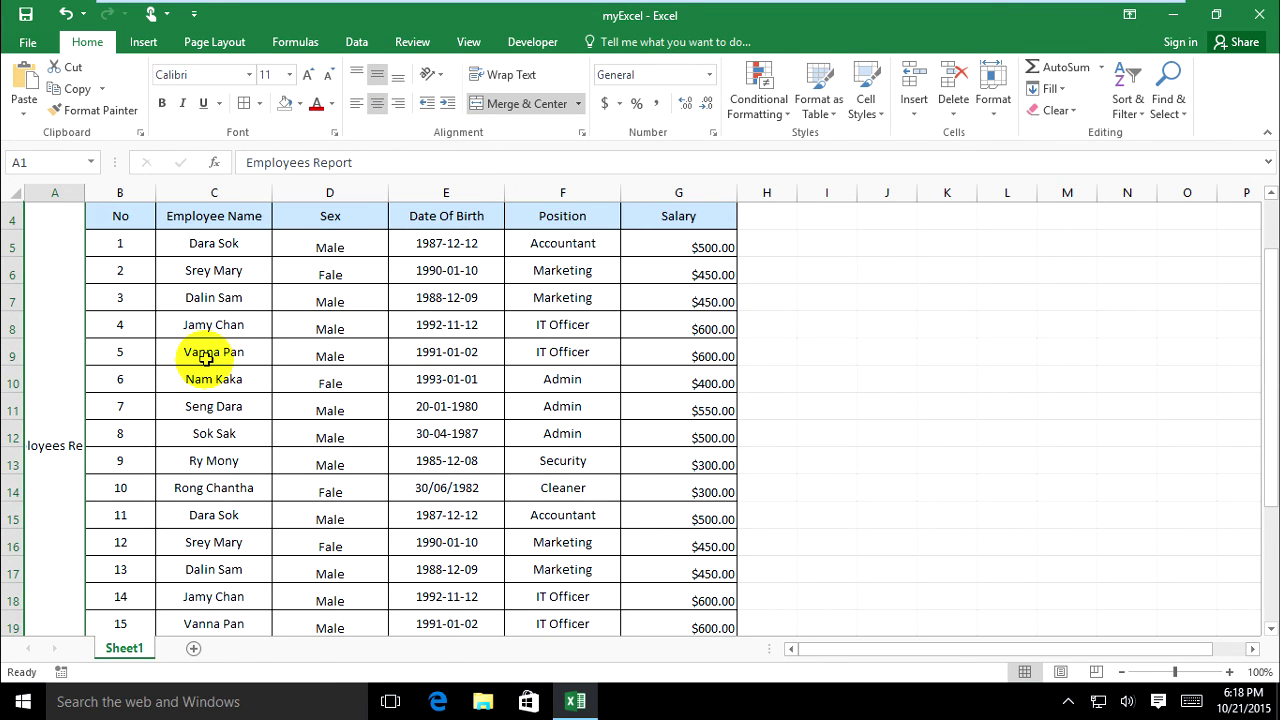
- Rotate the merged label's text orientation to 90 degrees in Format Cells
scroll(129, 386, down, 1)
right_click(51, 371)
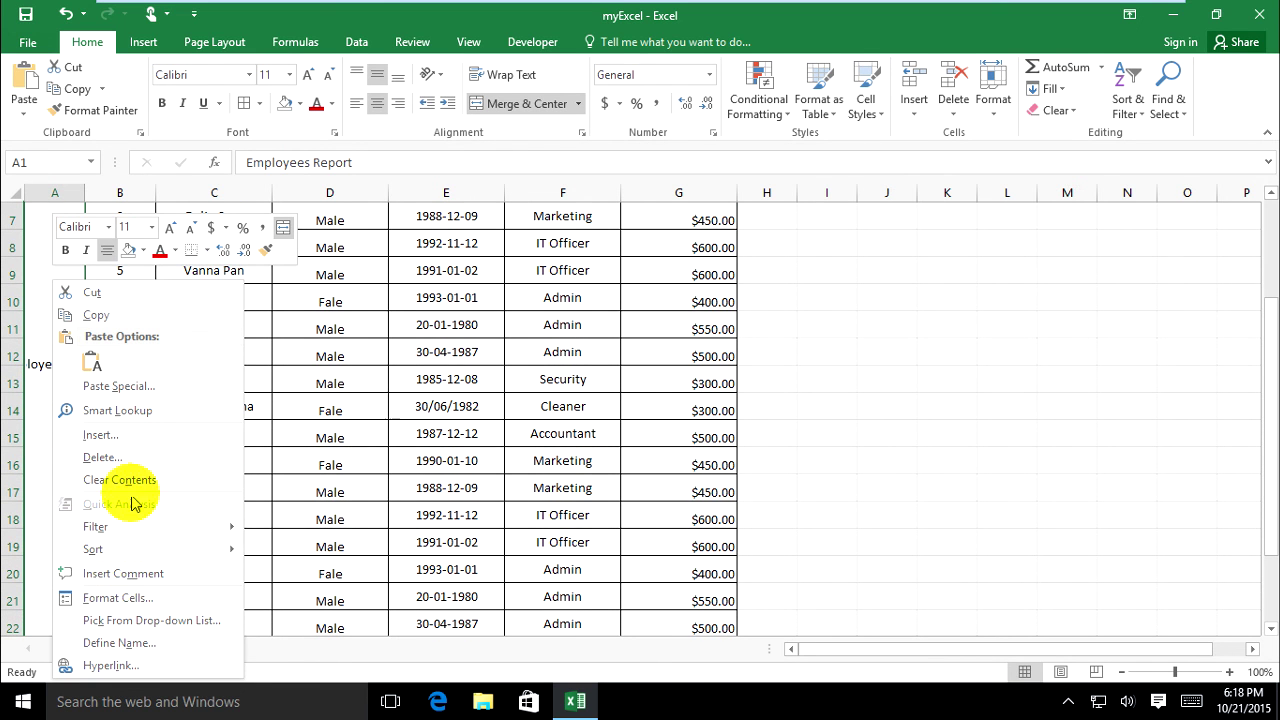
click(116, 597)
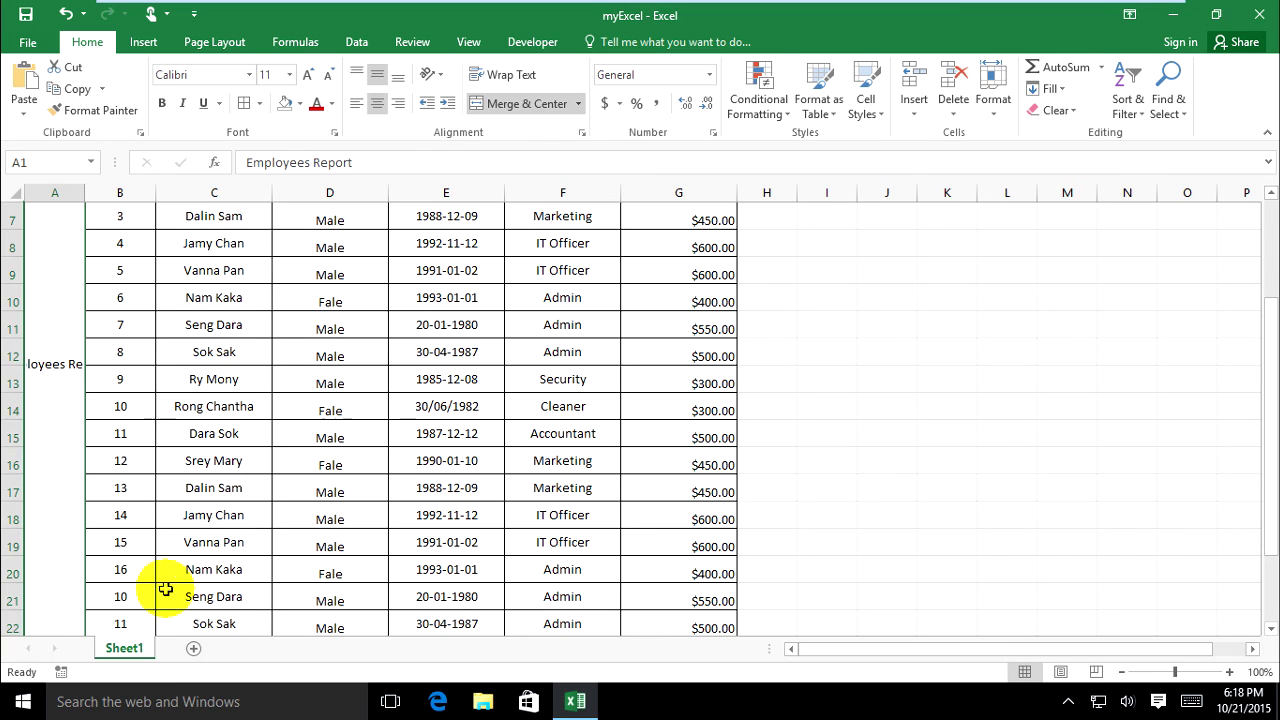
drag(263, 251, 426, 189)
click(276, 226)
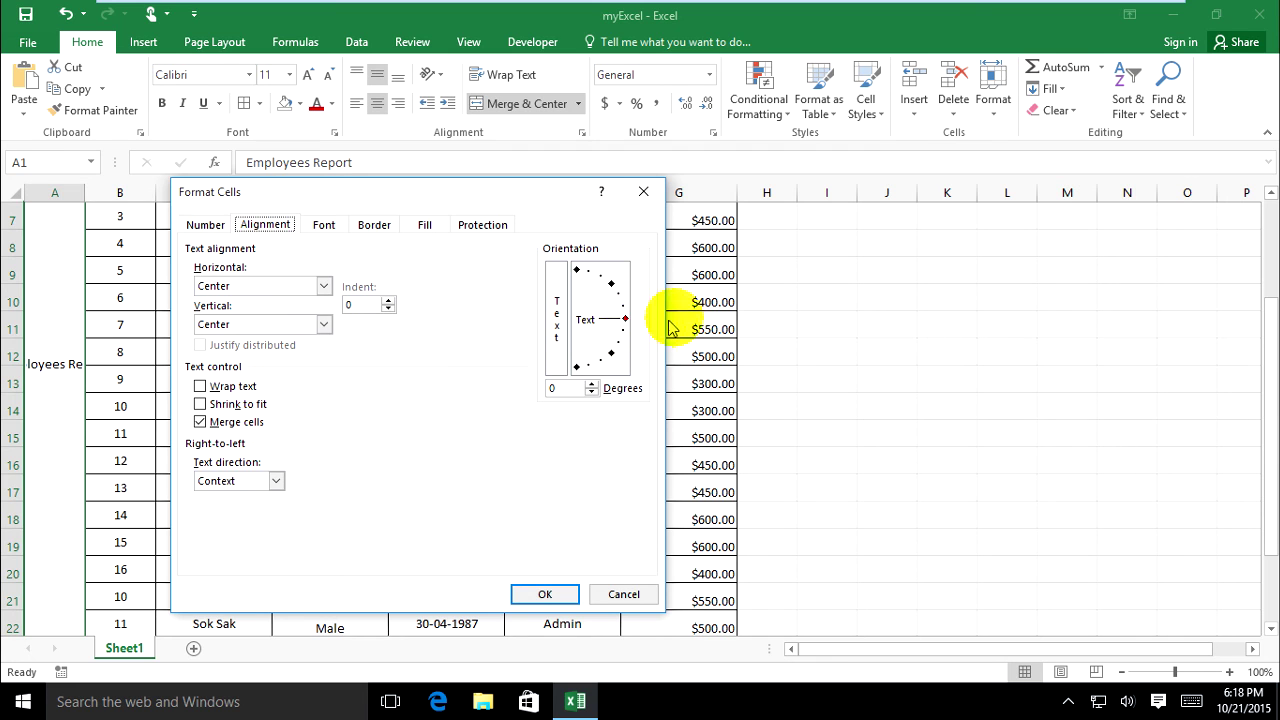
mouse_move(626, 323)
mouse_down()
mouse_move(599, 279)
mouse_move(577, 274)
mouse_up()
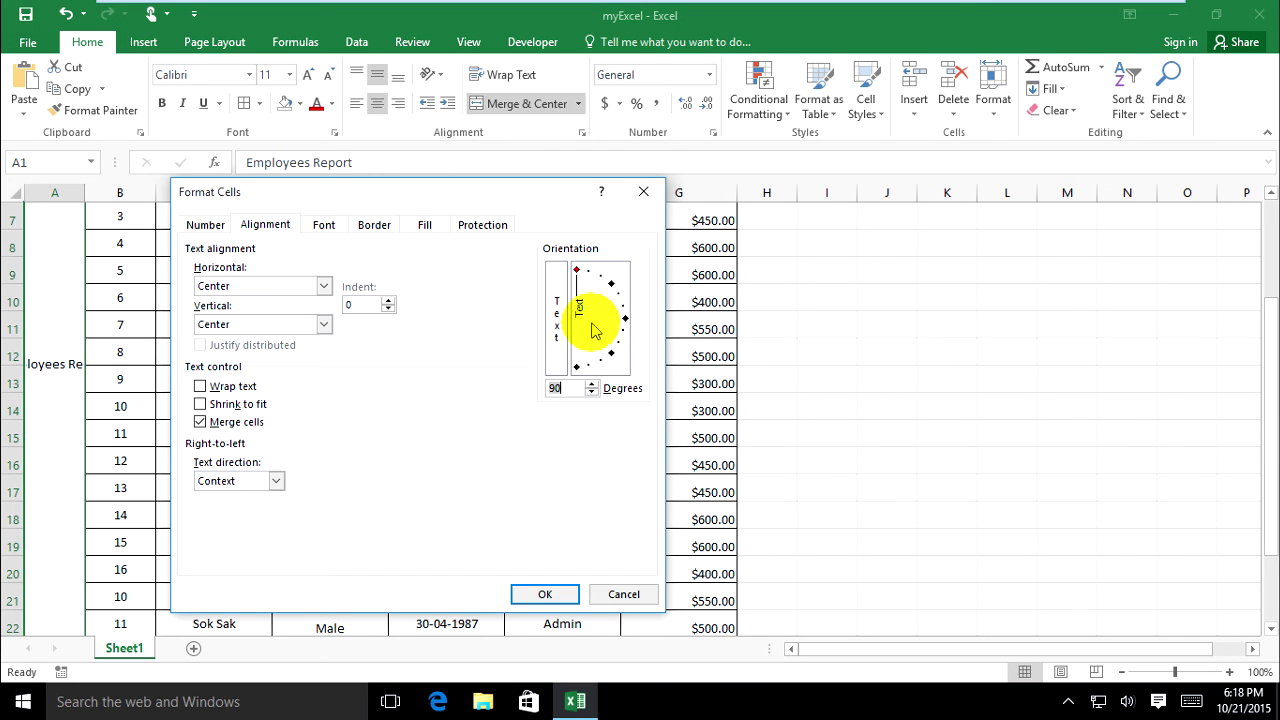
click(553, 596)
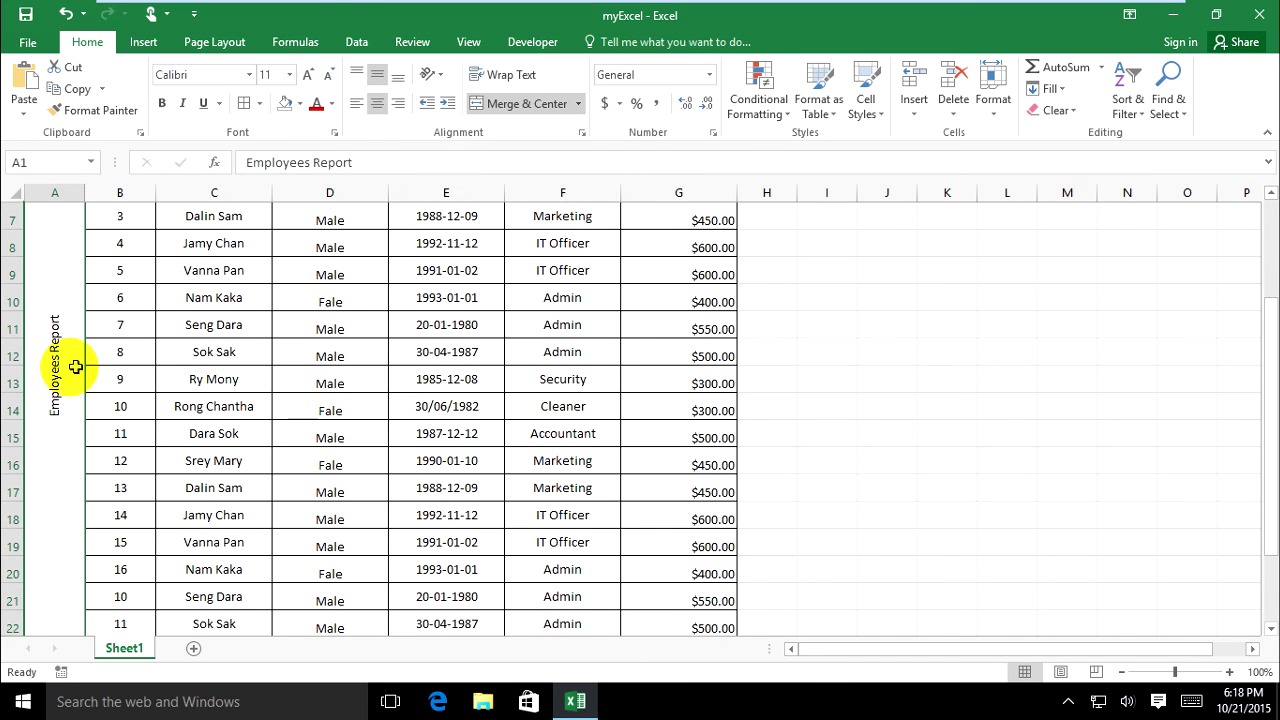
- Set the vertical label's font size to 20
click(303, 74)
click(303, 74)
click(303, 74)
click(304, 75)
click(304, 75)
click(305, 76)
click(306, 77)
click(327, 75)
click(327, 75)
click(325, 75)
scroll(913, 461, up, 2)
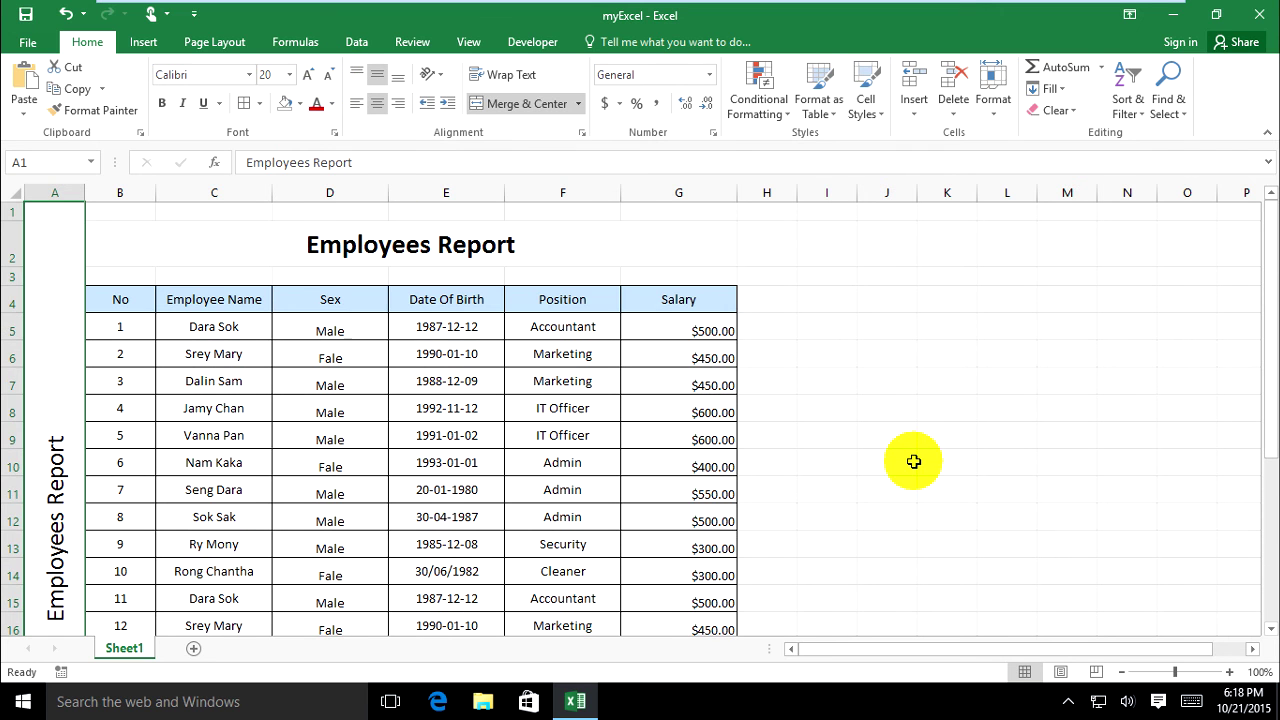
- Select the B2 title and rows 1-2, then close the row menu unchanged
click(206, 249)
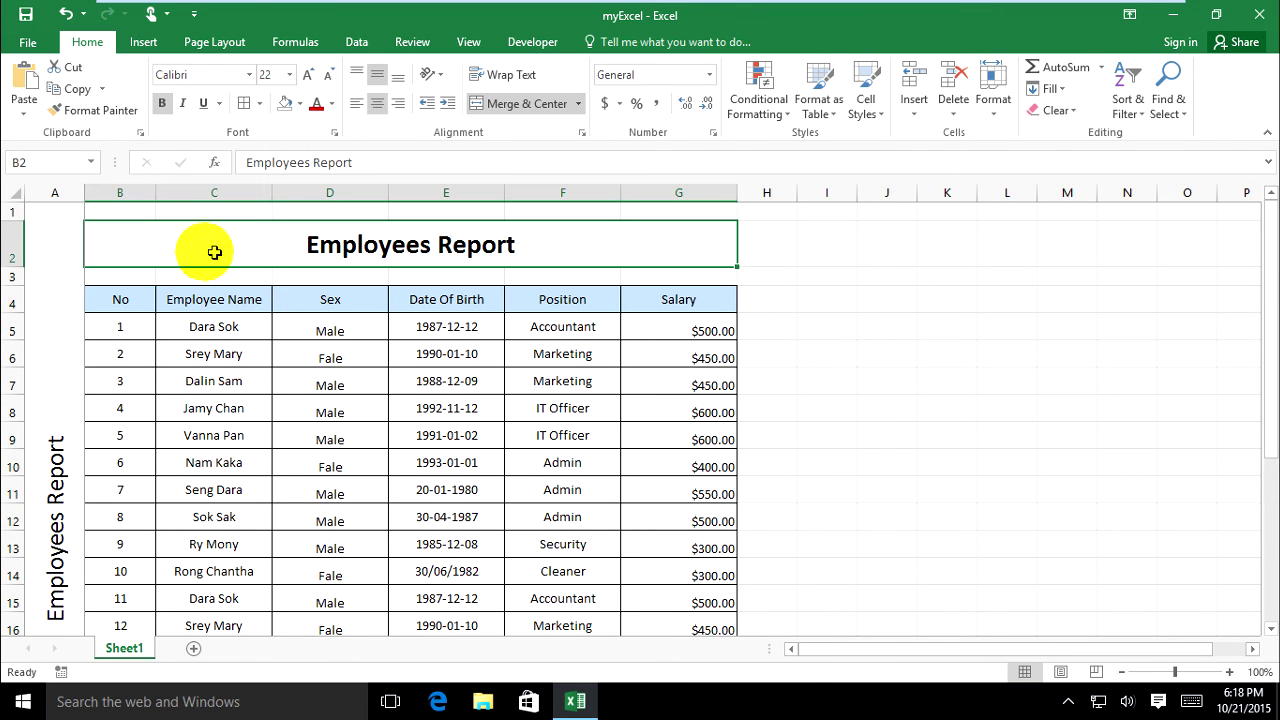
mouse_move(10, 253)
mouse_down()
mouse_move(17, 203)
mouse_move(12, 239)
mouse_up()
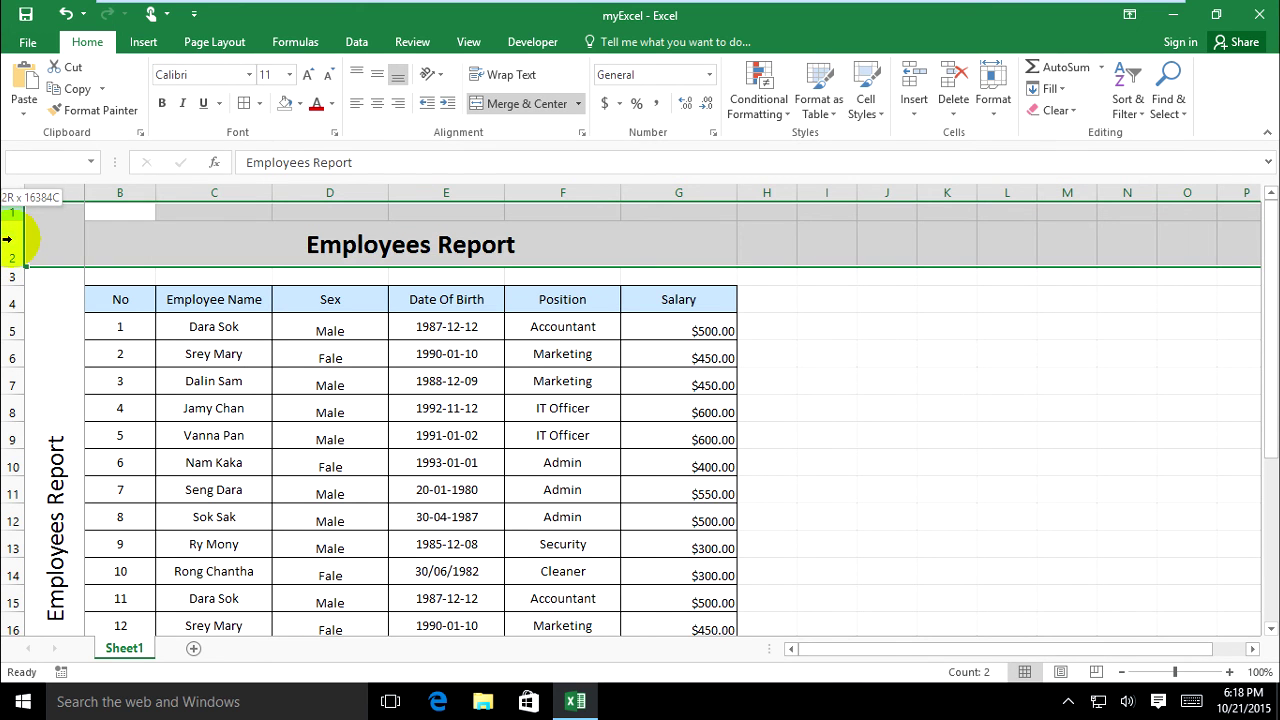
right_click(14, 244)
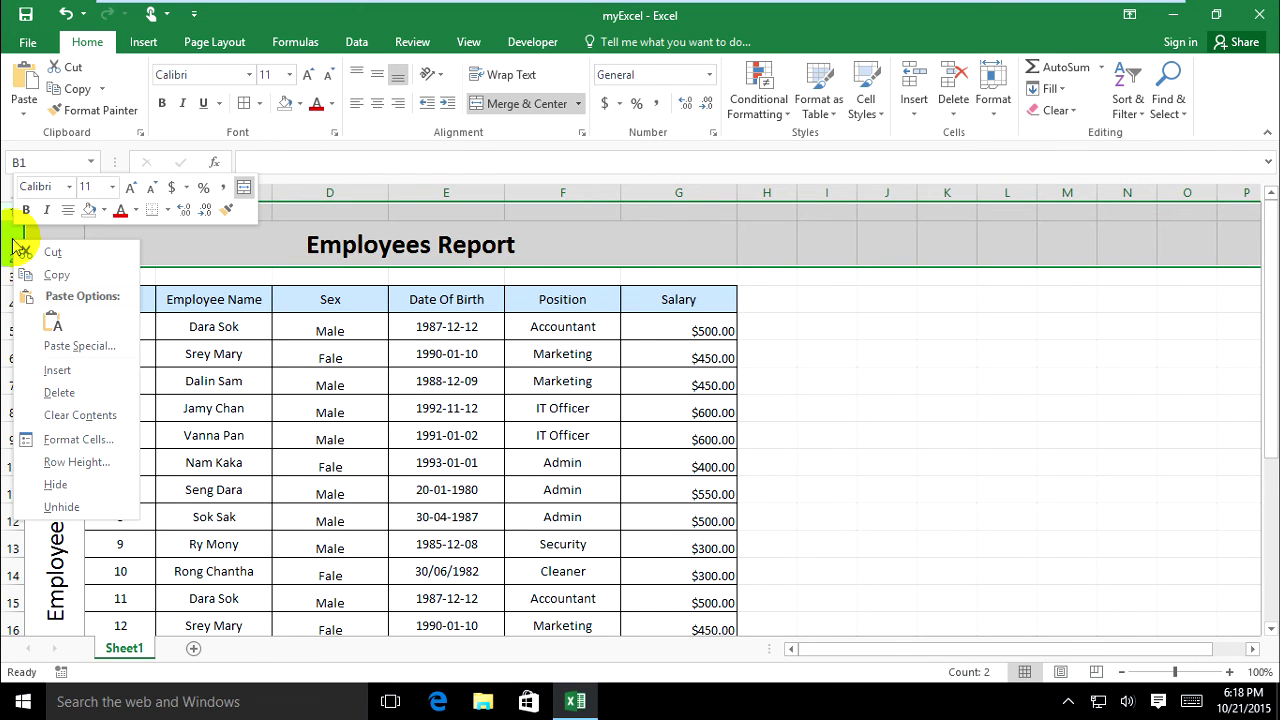
click(215, 238)
click(229, 243)
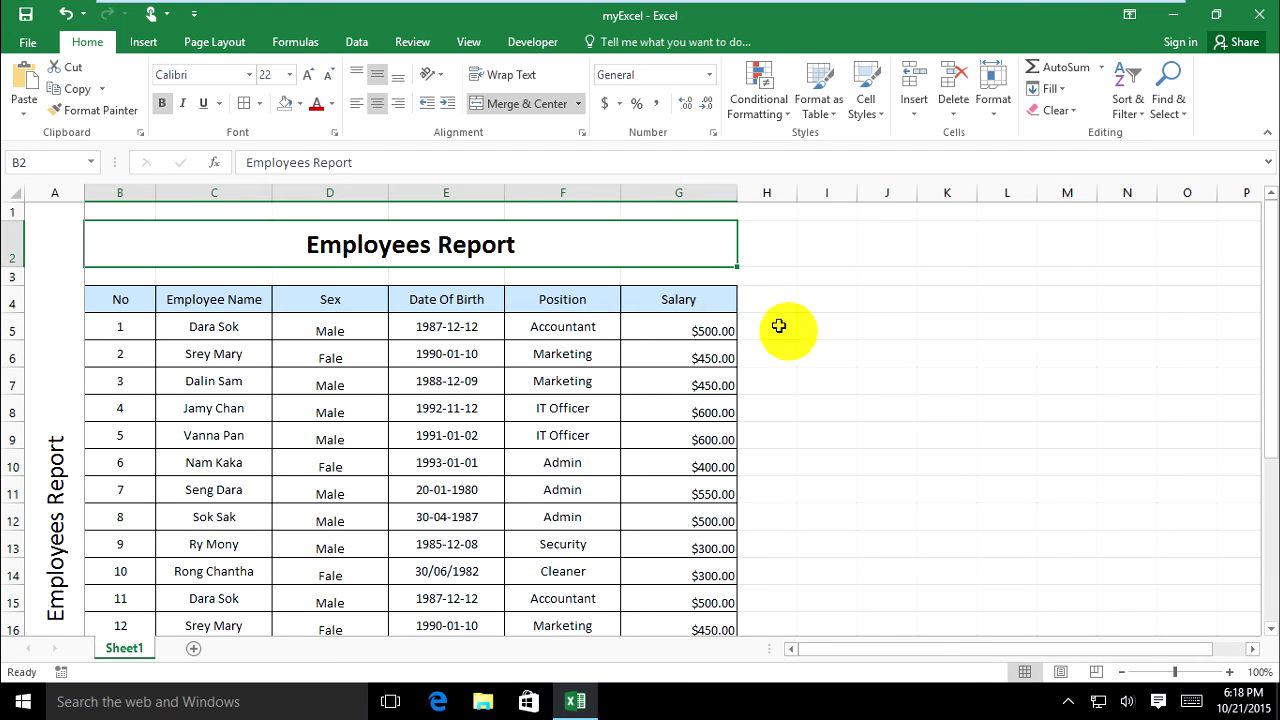
click(816, 432)
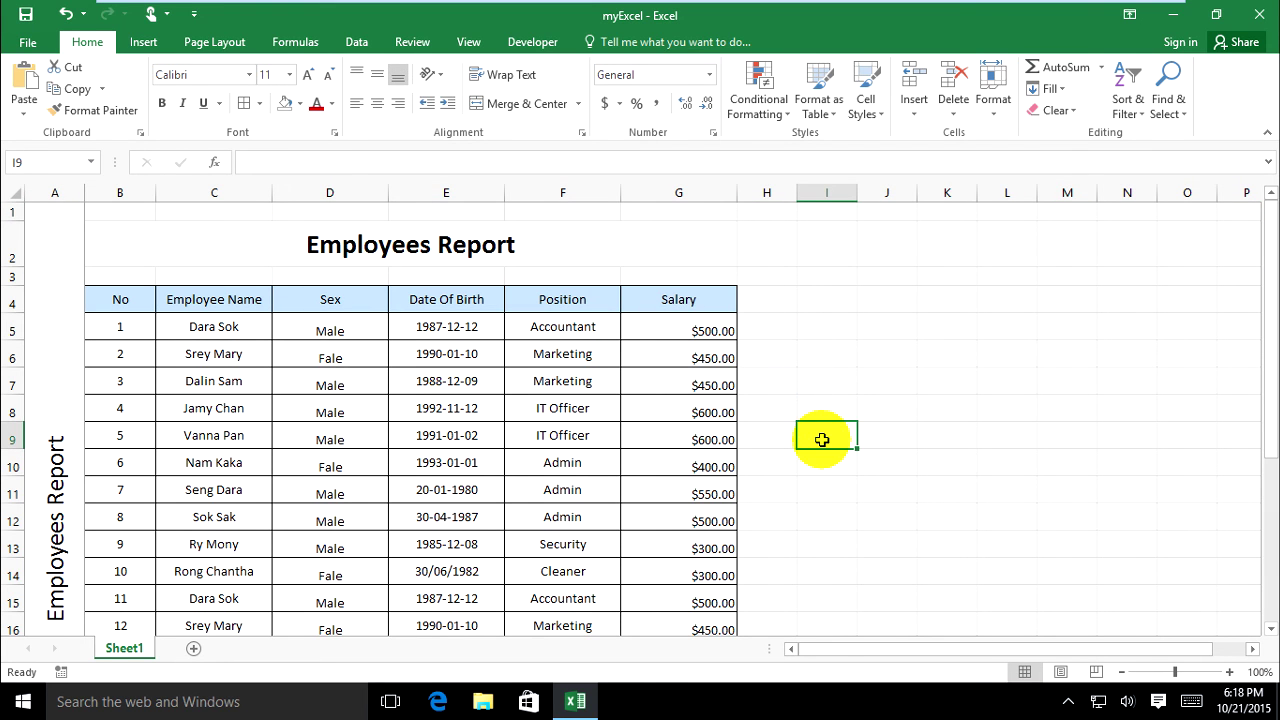
- Give the merged column A label cell a gray fill
click(60, 295)
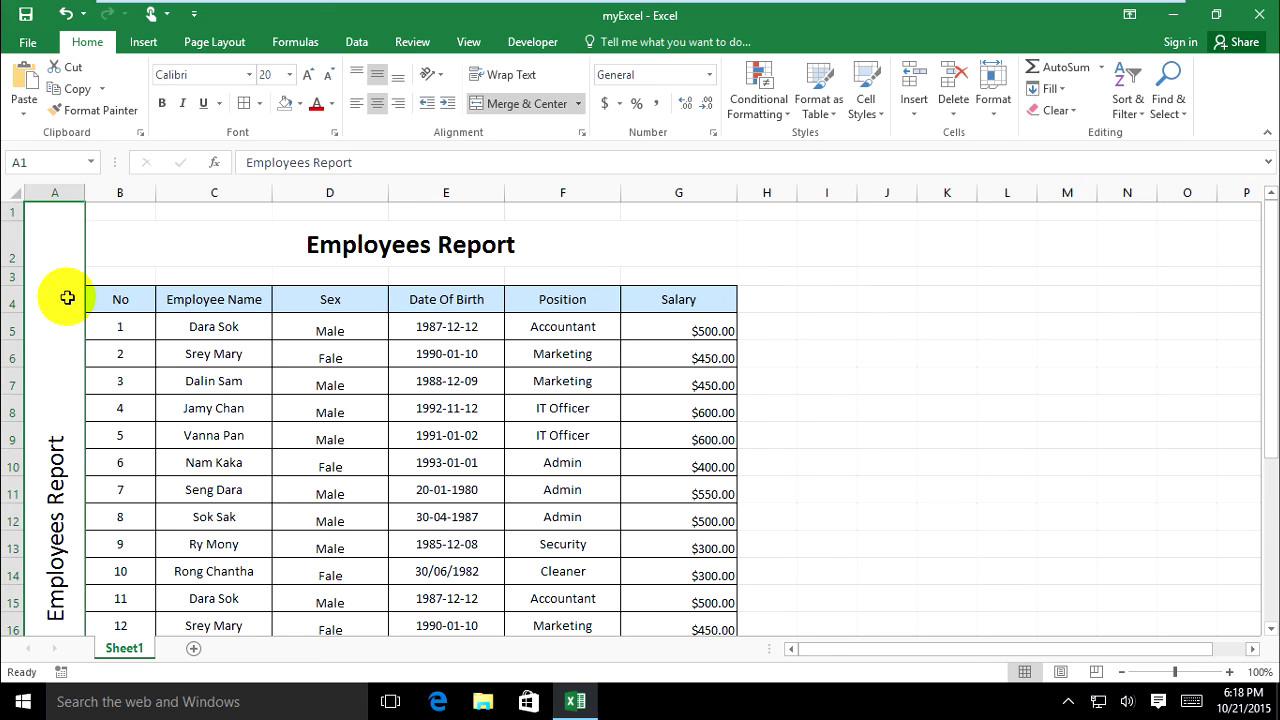
click(299, 104)
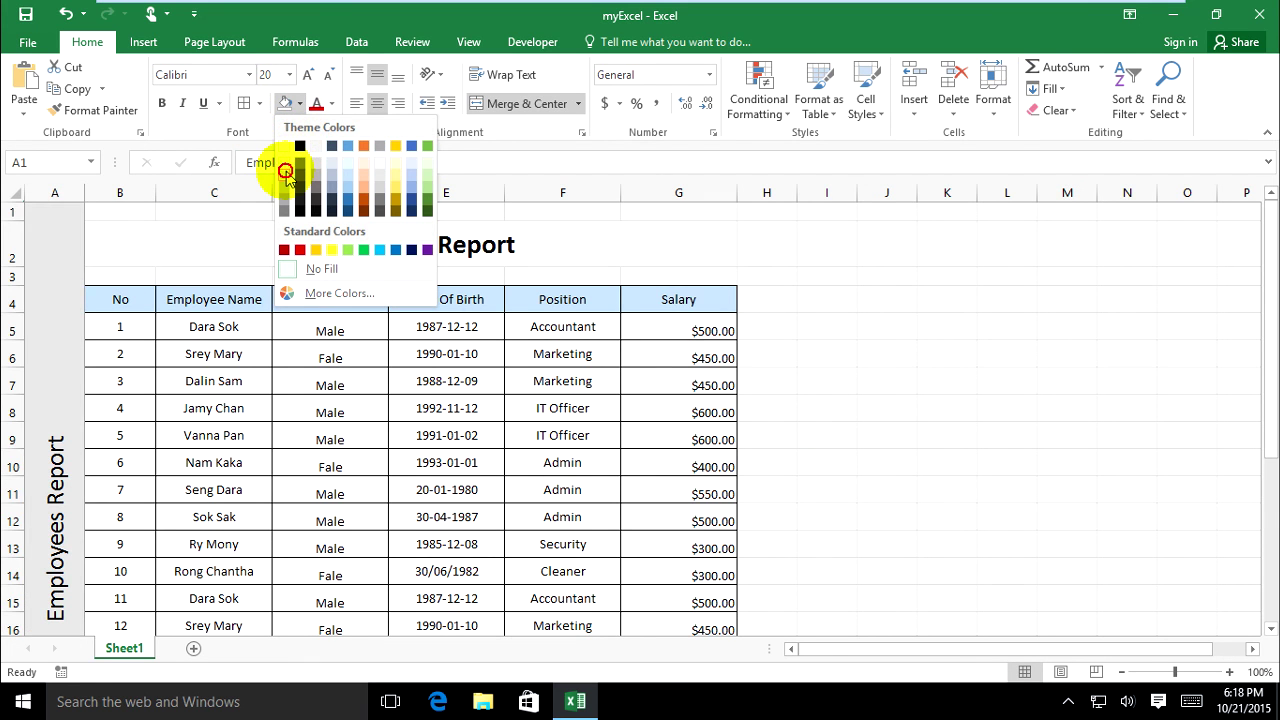
click(285, 172)
click(180, 249)
- Move right across the table columns to confirm column A stays frozen
click(577, 440)
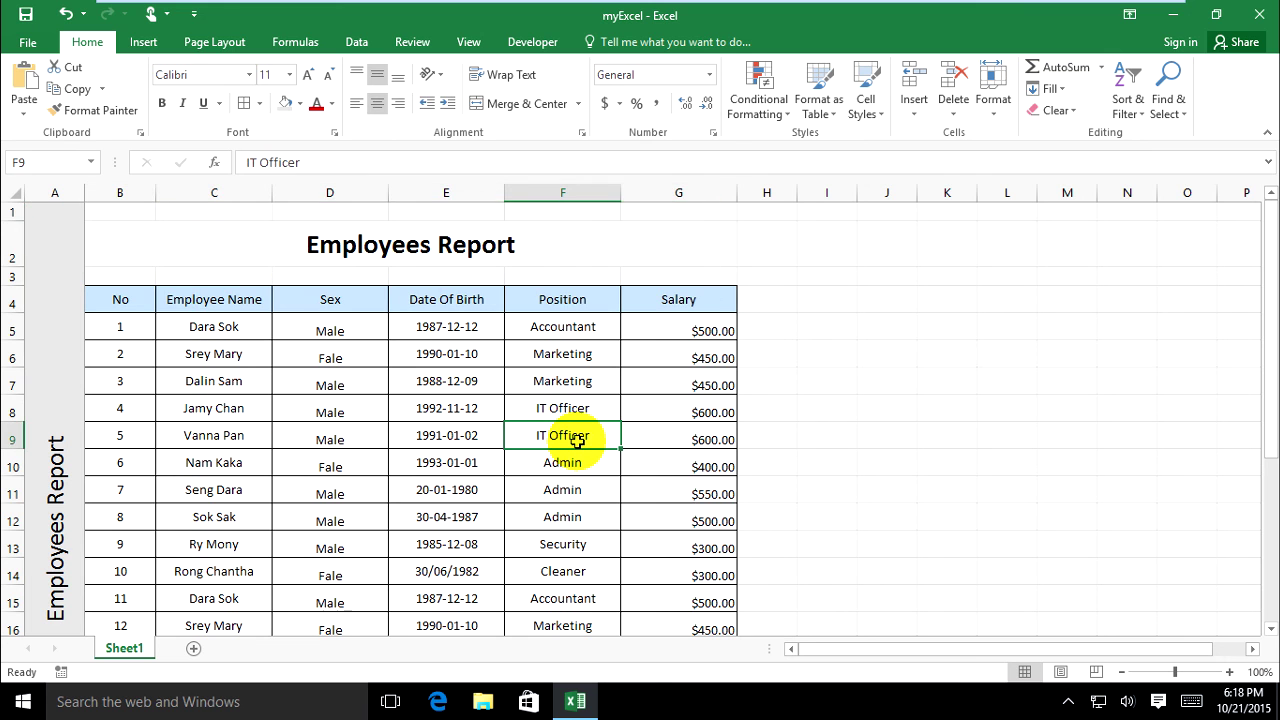
key(Right)
key(Right)
key(Right)
key(Right)
key(Right)
key(Right)
key(Right)
key(Right)
key(Right)
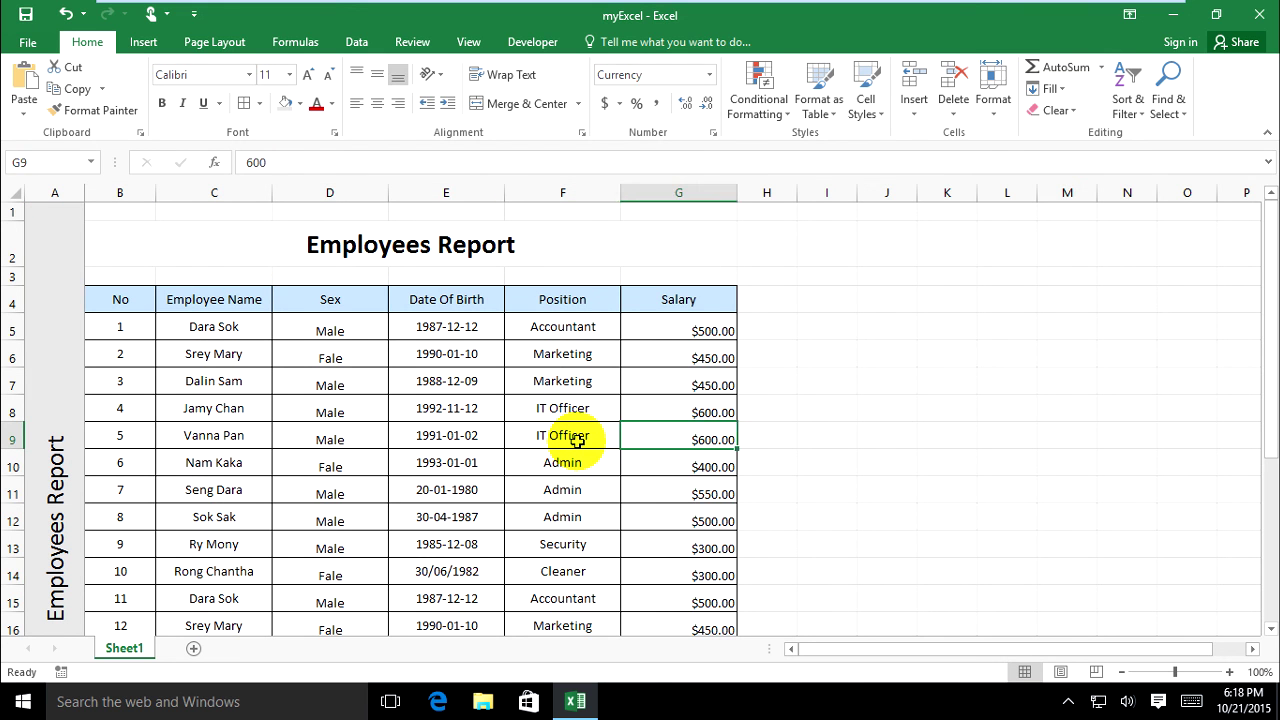
key(Right)
key(Right)
key(Right)
key(Right)
key(Right)
key(Right)
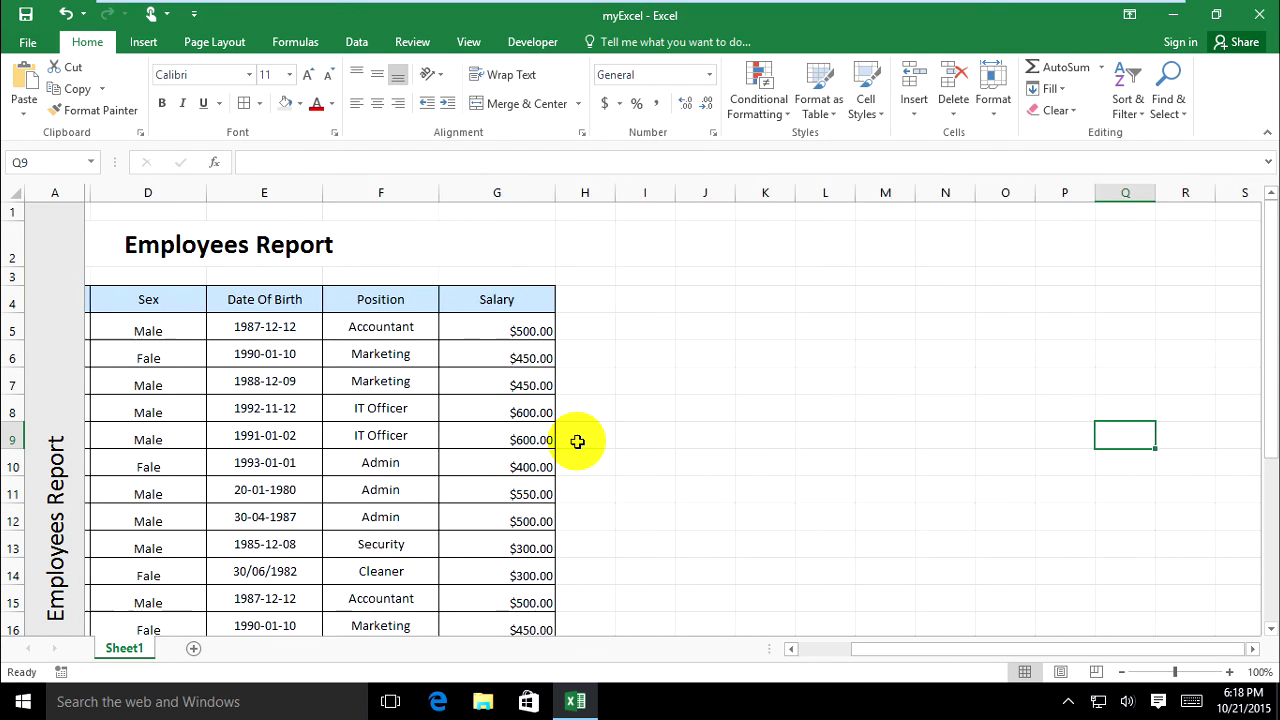
key(Right)
key(Right)
key(Right)
key(Right)
key(Right)
key(Right)
key(Right)
key(Right)
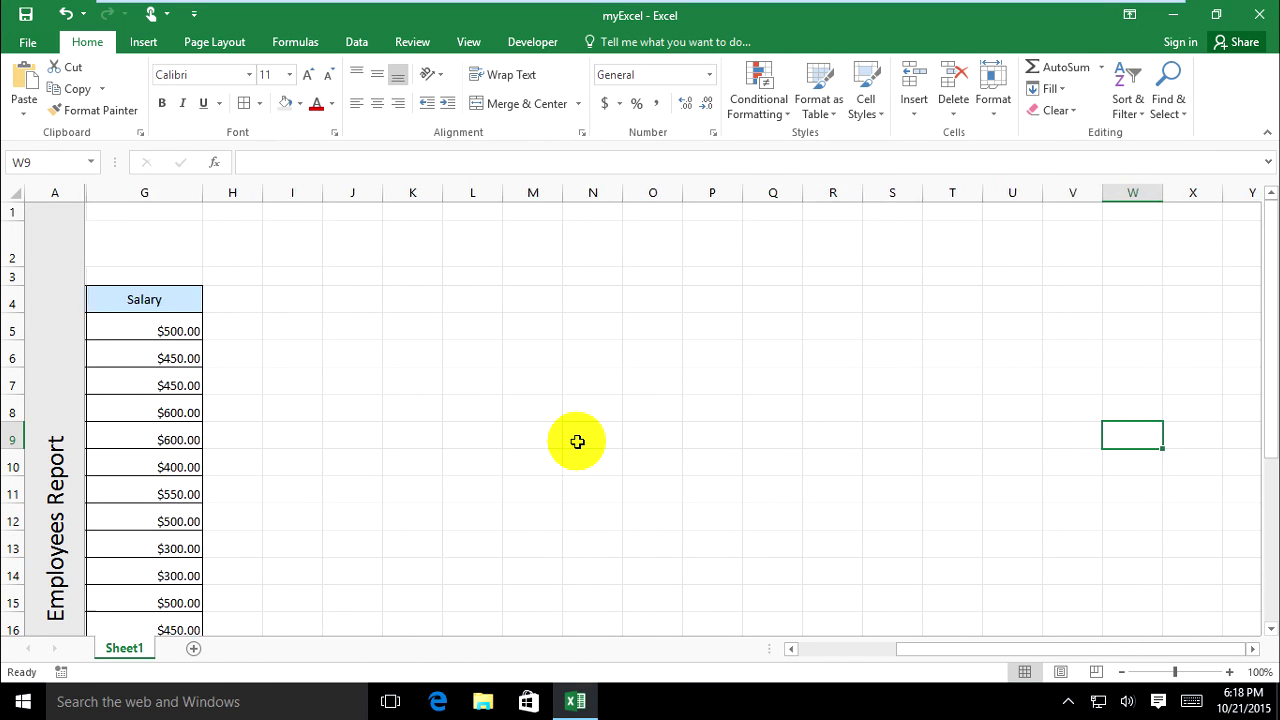